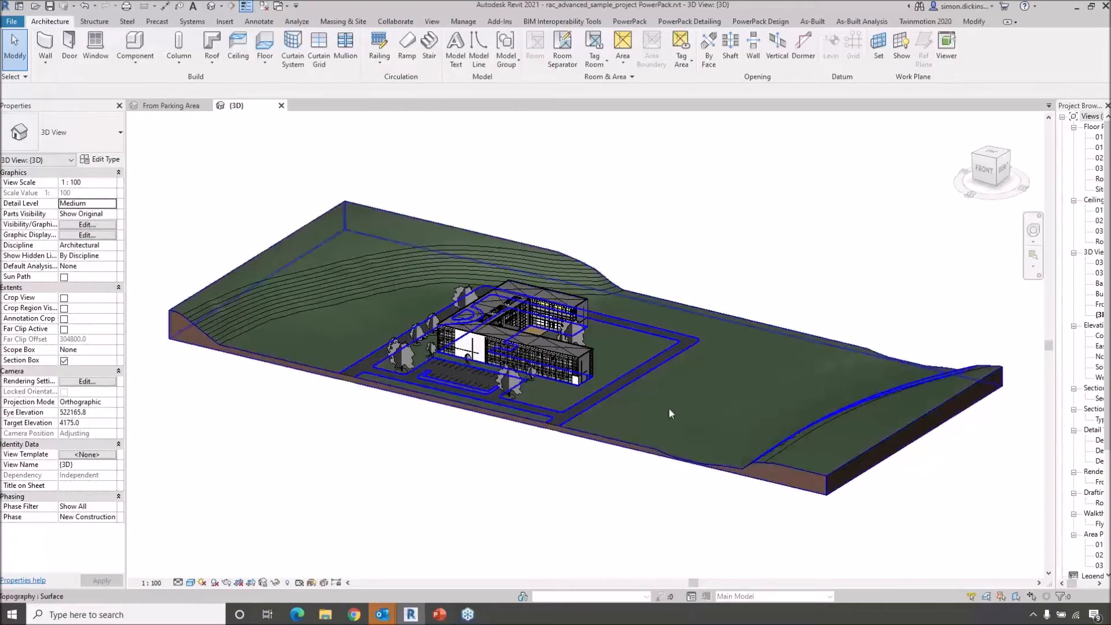
Step: Examine the building and its surrounding site up close from an elevated angle in the 3D view
middle_click_drag(583, 475, 614, 498, "shift")
scroll(563, 401, "up", 5)
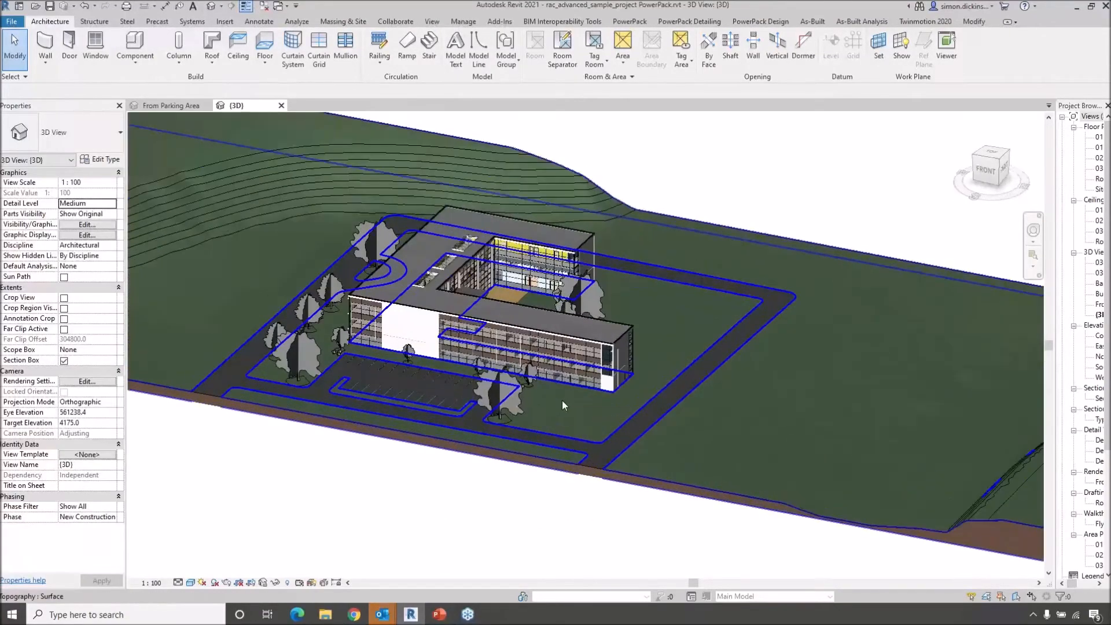
scroll(602, 487, "up", 2)
middle_click_drag(623, 509, 785, 241, "shift")
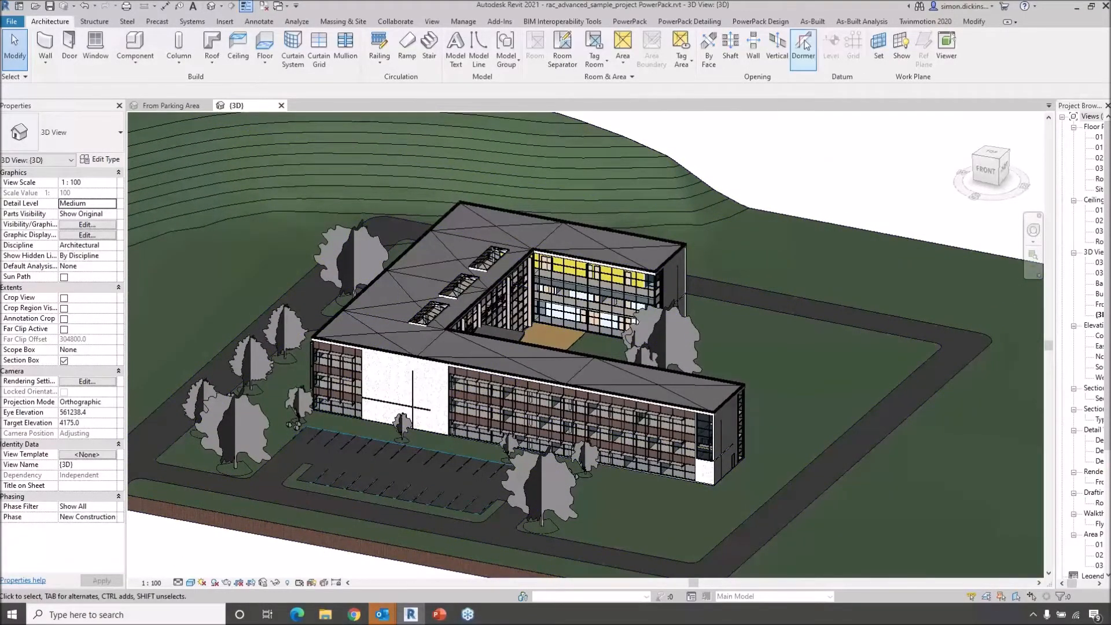
Step: Limit the PowerPack ribbon to the Modeling & Tools command set
left_click(746, 23)
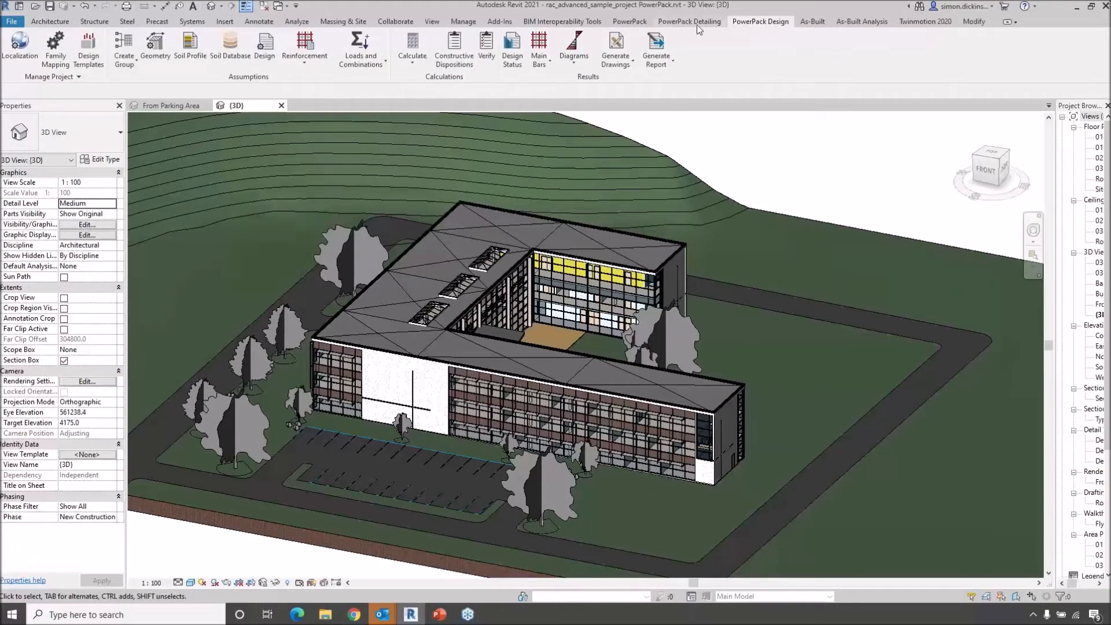
left_click(642, 25)
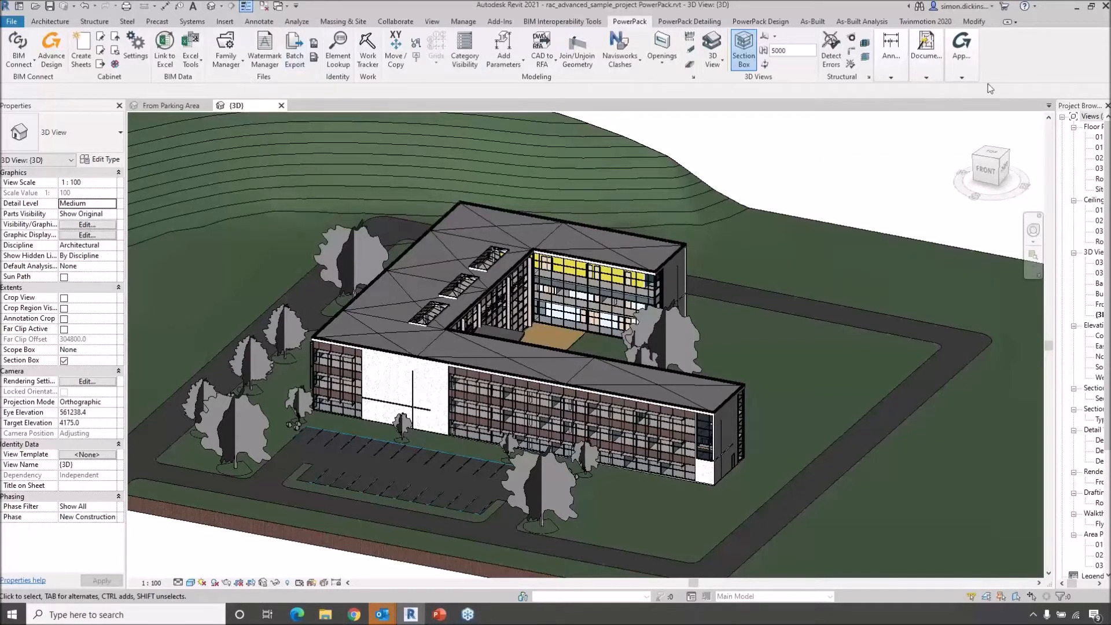
left_click(959, 78)
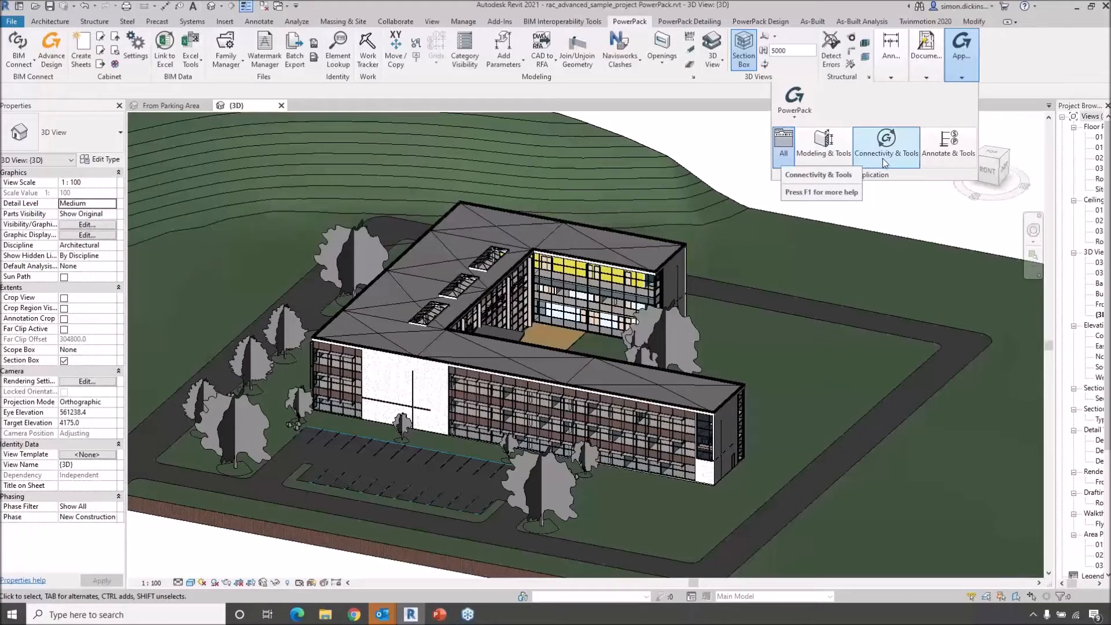
left_click(826, 149)
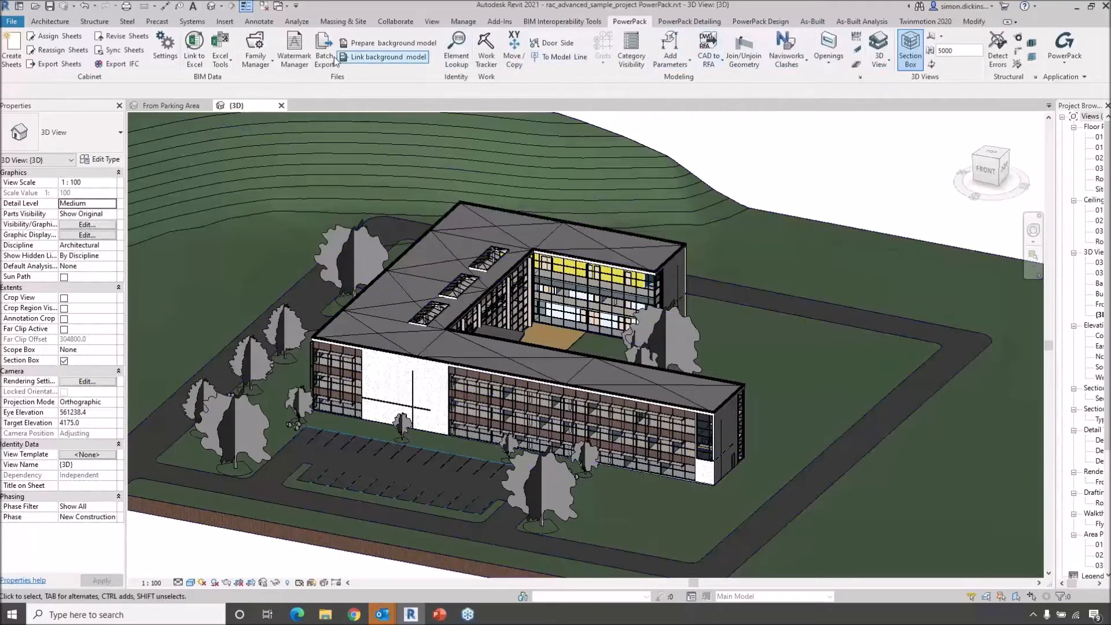
Step: Restore the full PowerPack command set and look at the PowerPack ribbon customization settings, leaving them without saving changes
left_click(1063, 71)
left_click(1014, 168)
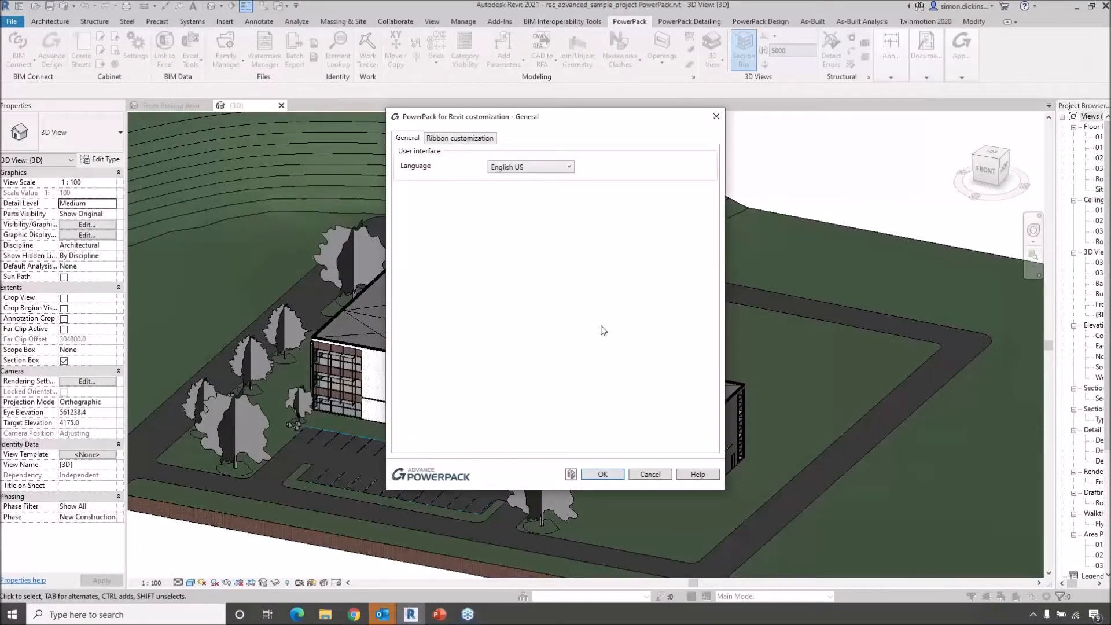
left_click(473, 139)
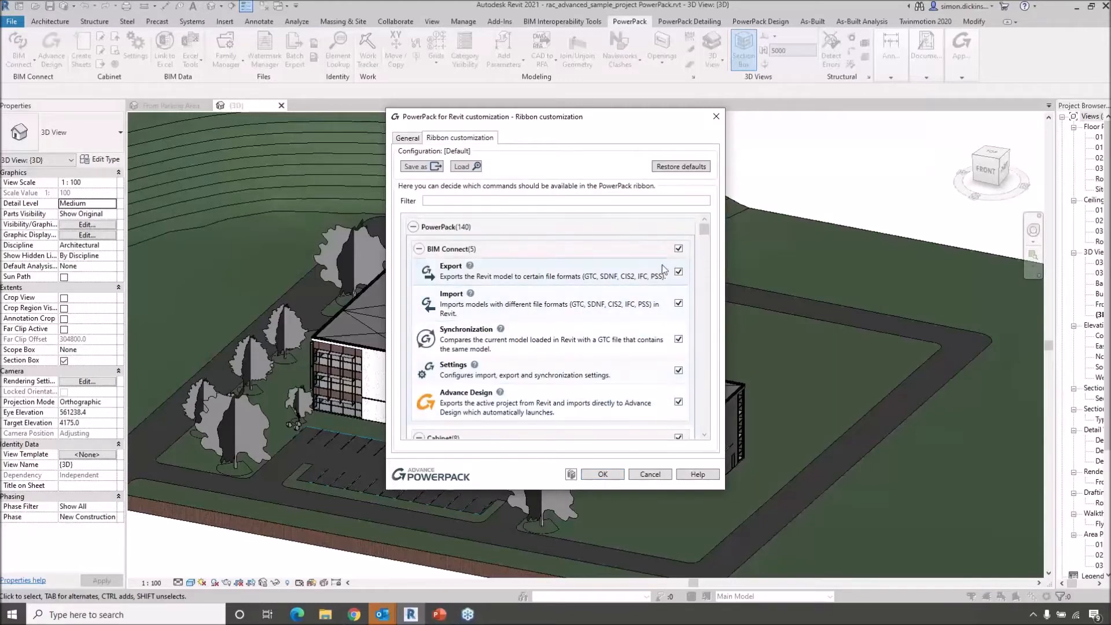
left_click(652, 475)
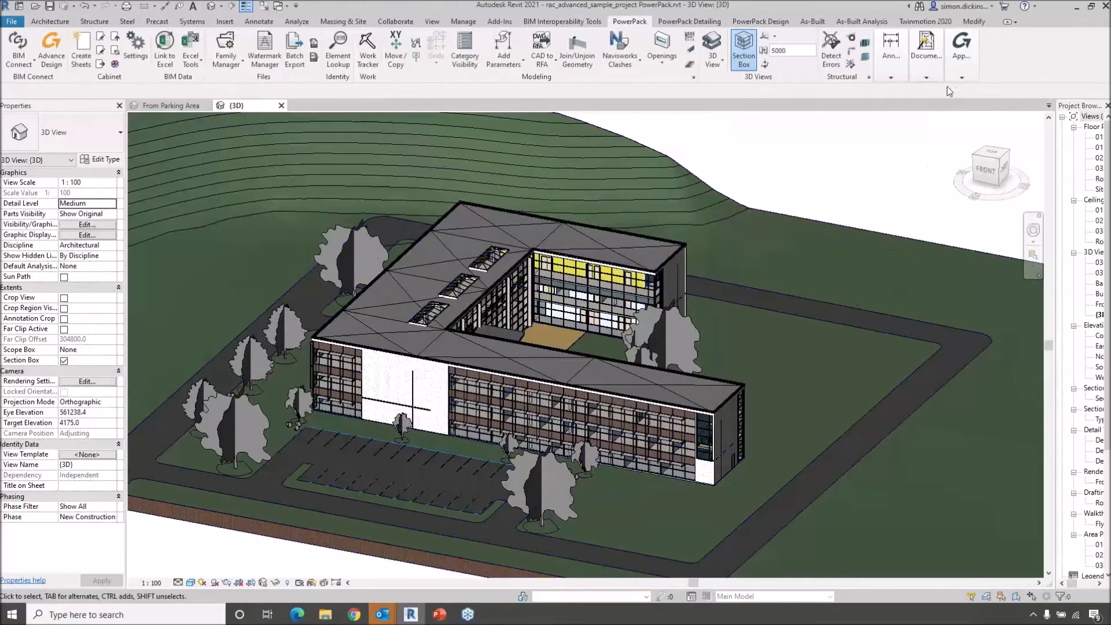
Step: Review the Annotations commands offered in the PowerPack ribbon customization list and close it without changes
left_click(957, 72)
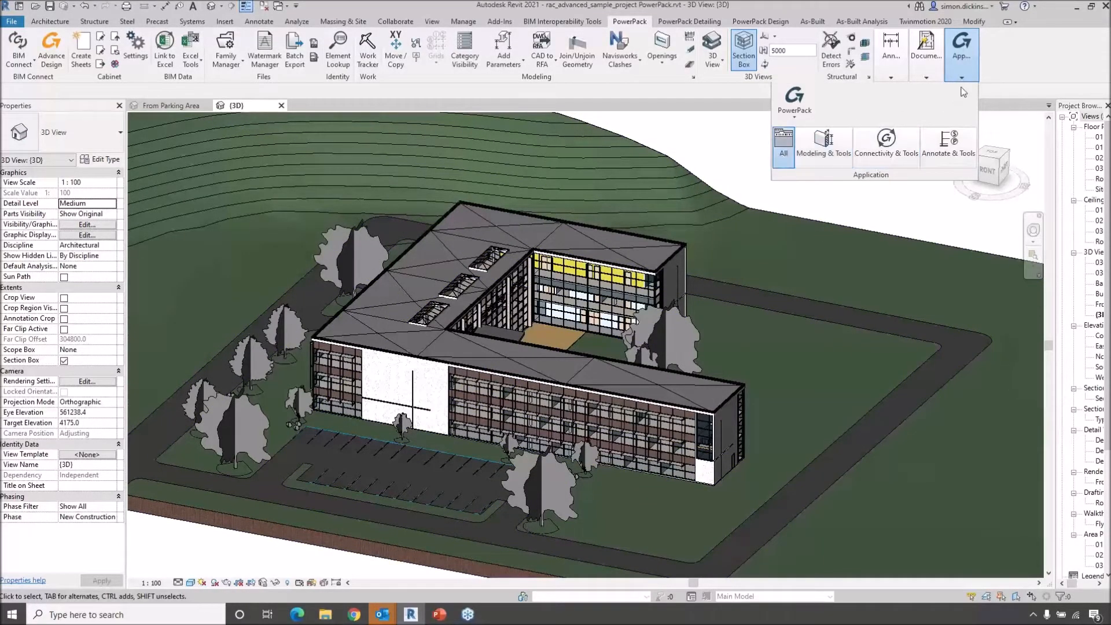
left_click(791, 120)
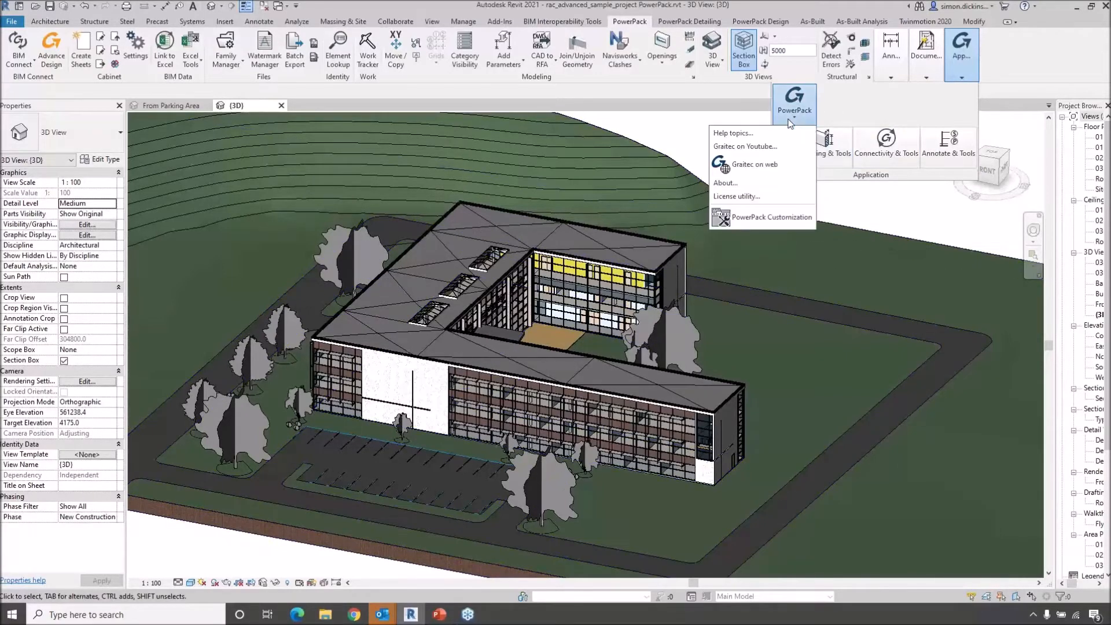
left_click(759, 220)
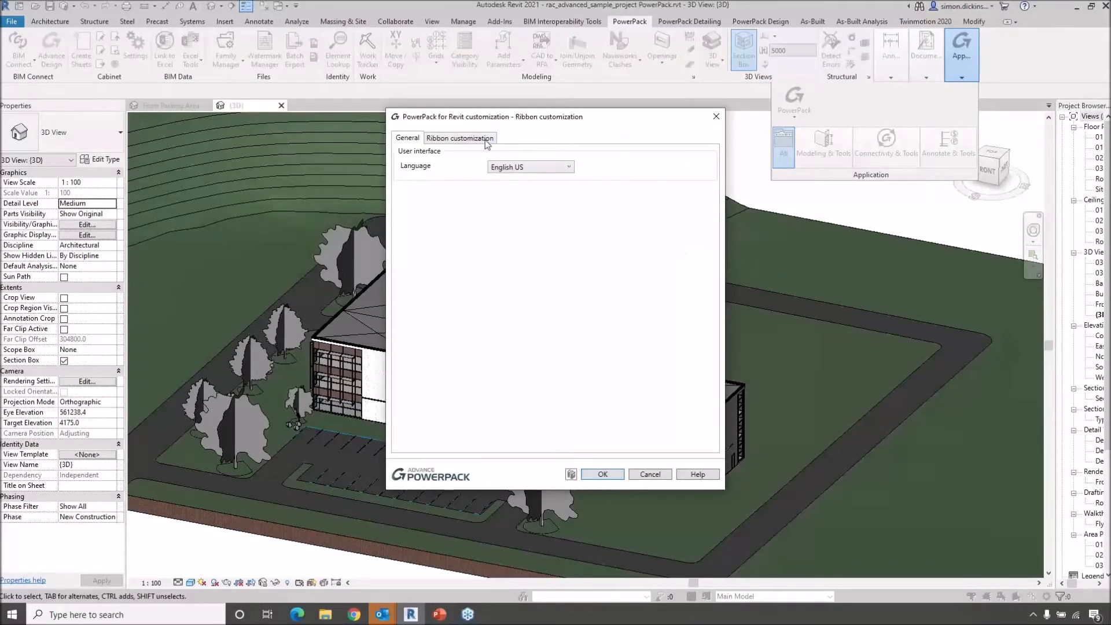
left_click(486, 139)
left_click_drag(704, 231, 686, 357)
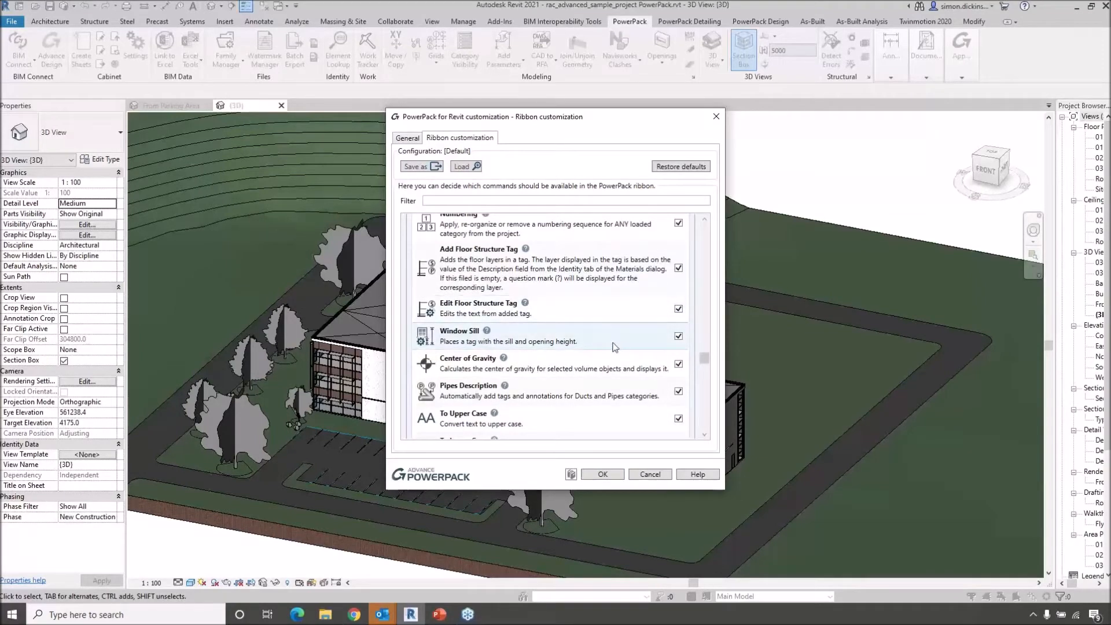
scroll(615, 347, "up", 5)
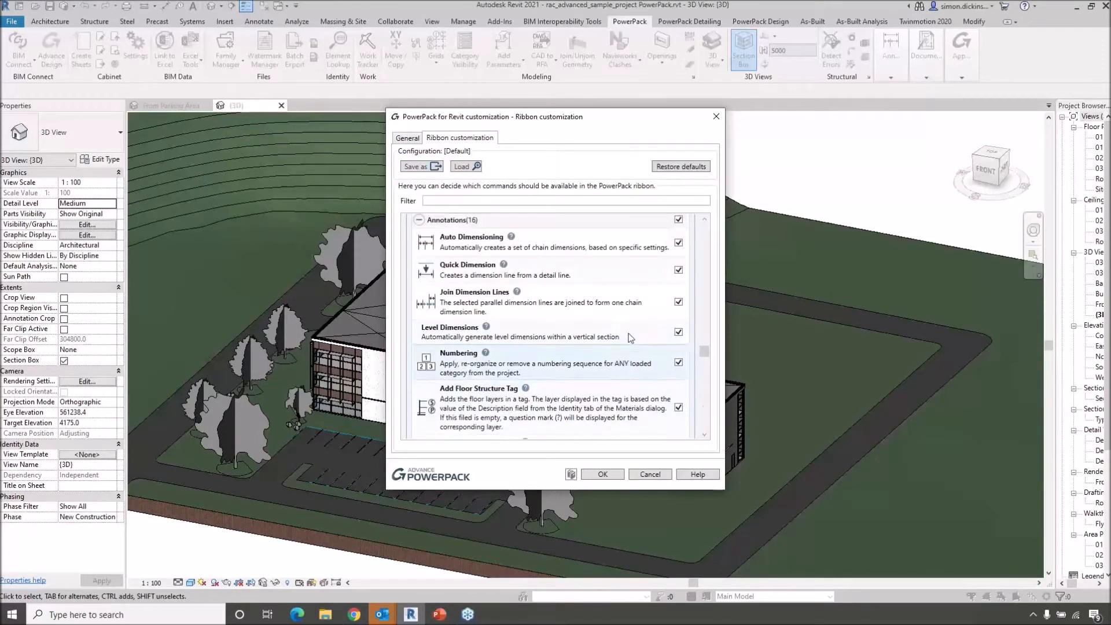
scroll(631, 338, "up", 2)
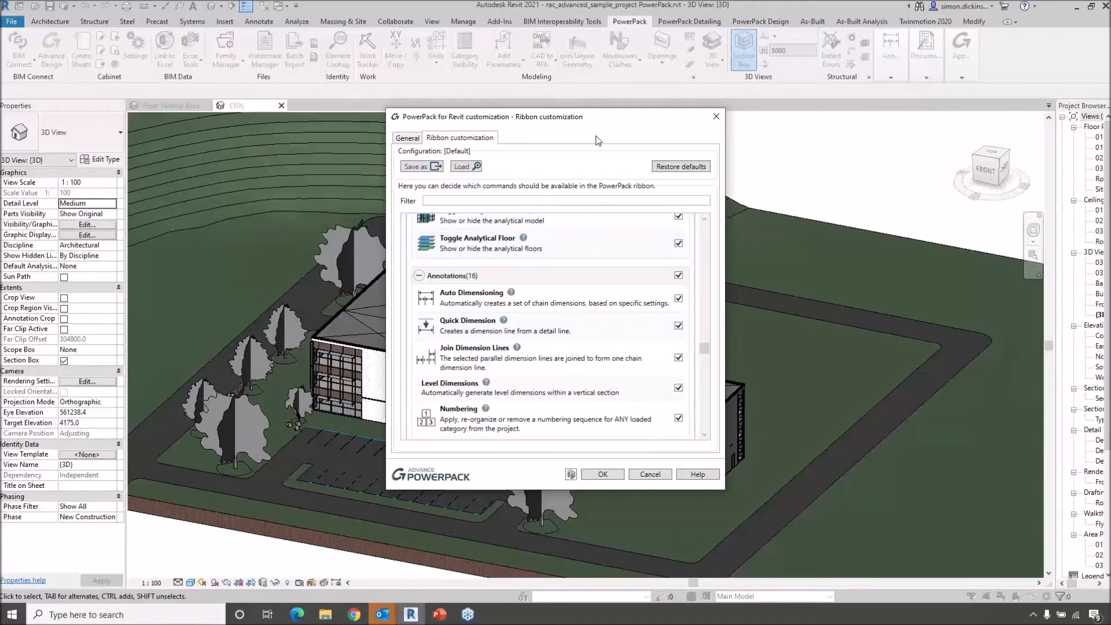
left_click_drag(602, 118, 689, 89)
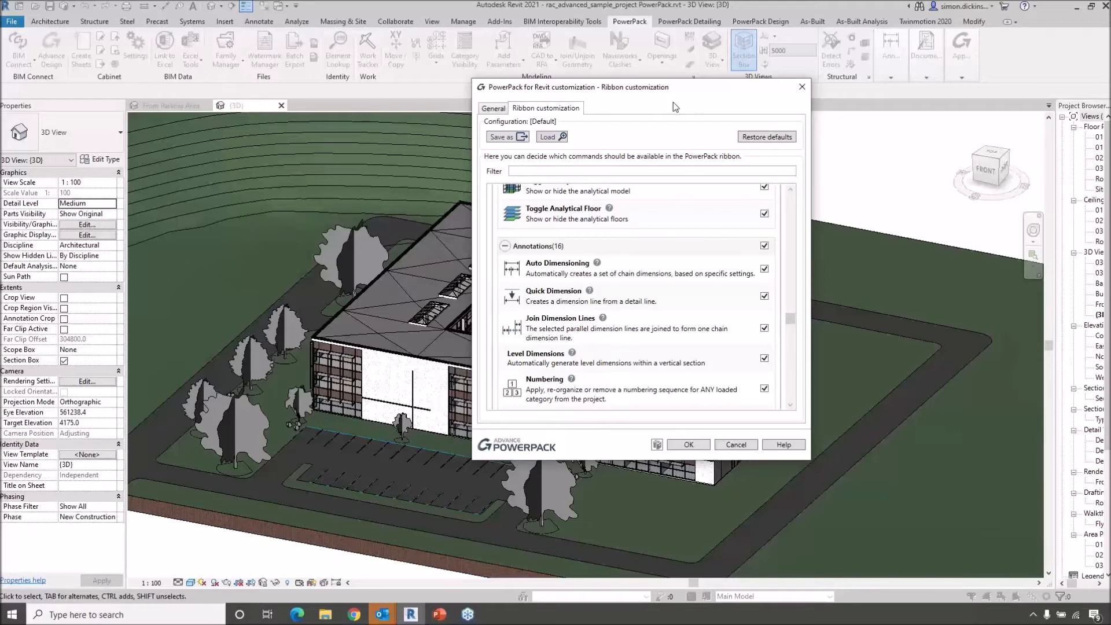
left_click(801, 88)
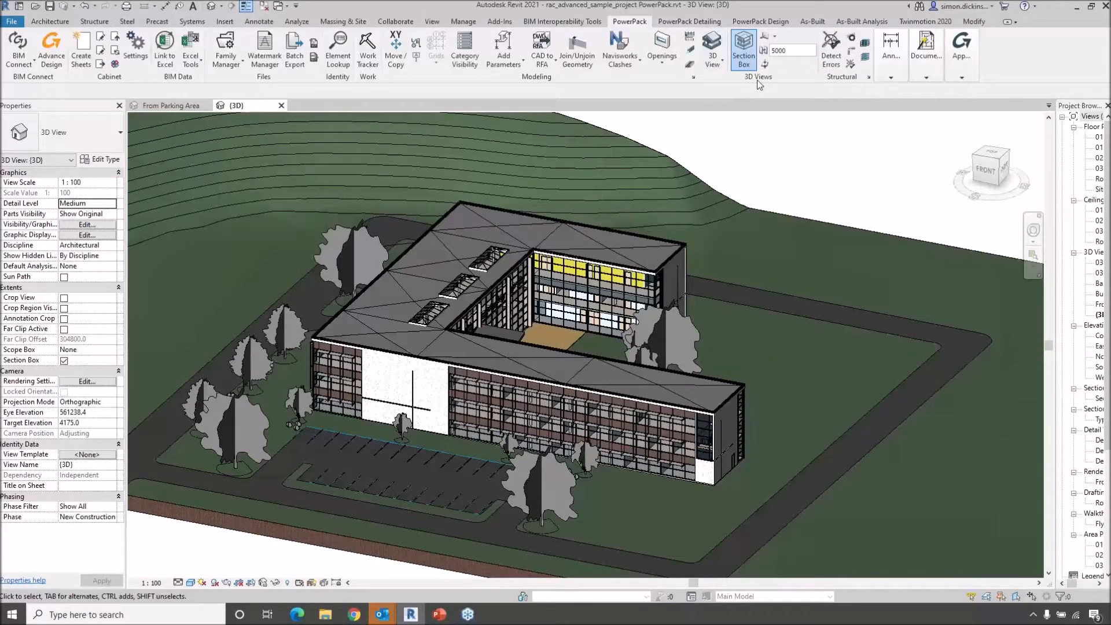
Step: Split the full 3D view of the building by levels with Levels Displacement
left_click(716, 64)
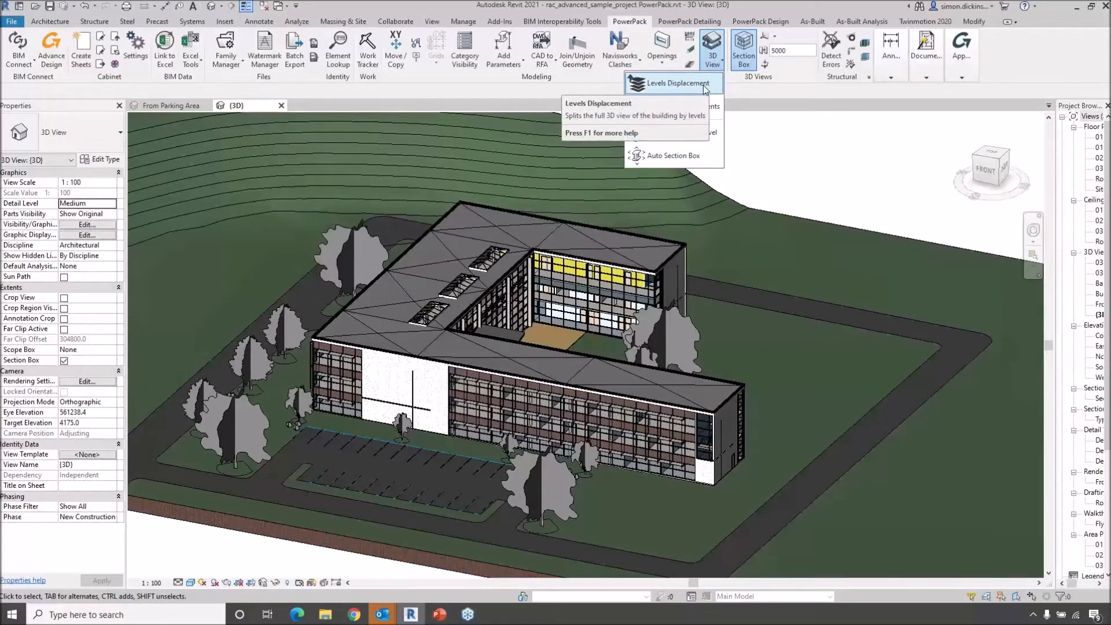
left_click(704, 85)
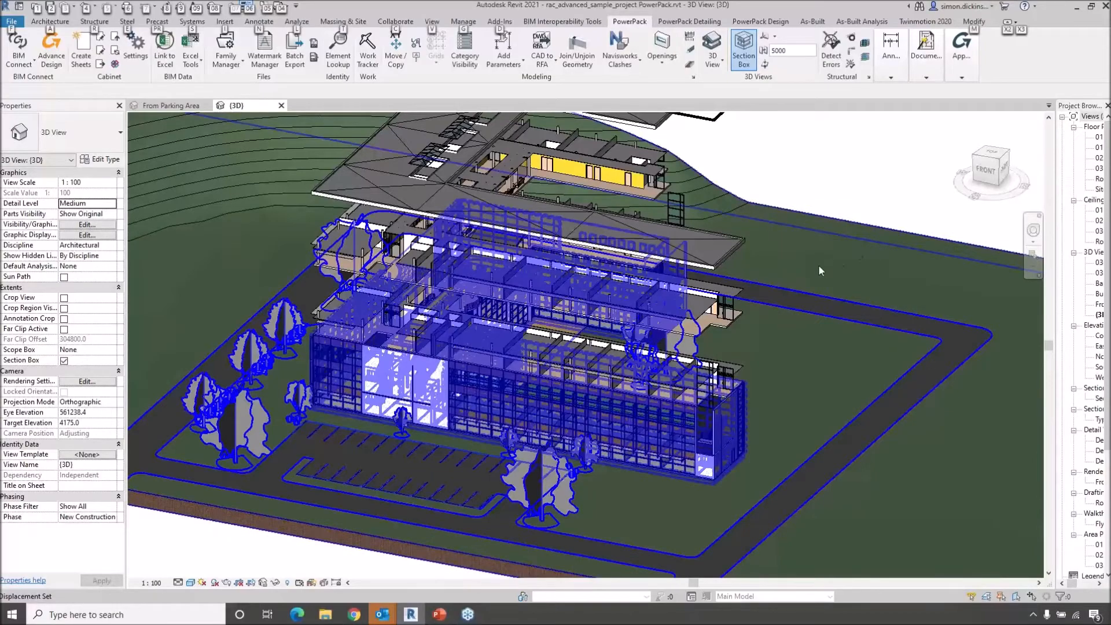
middle_click_drag(856, 210, 939, 191)
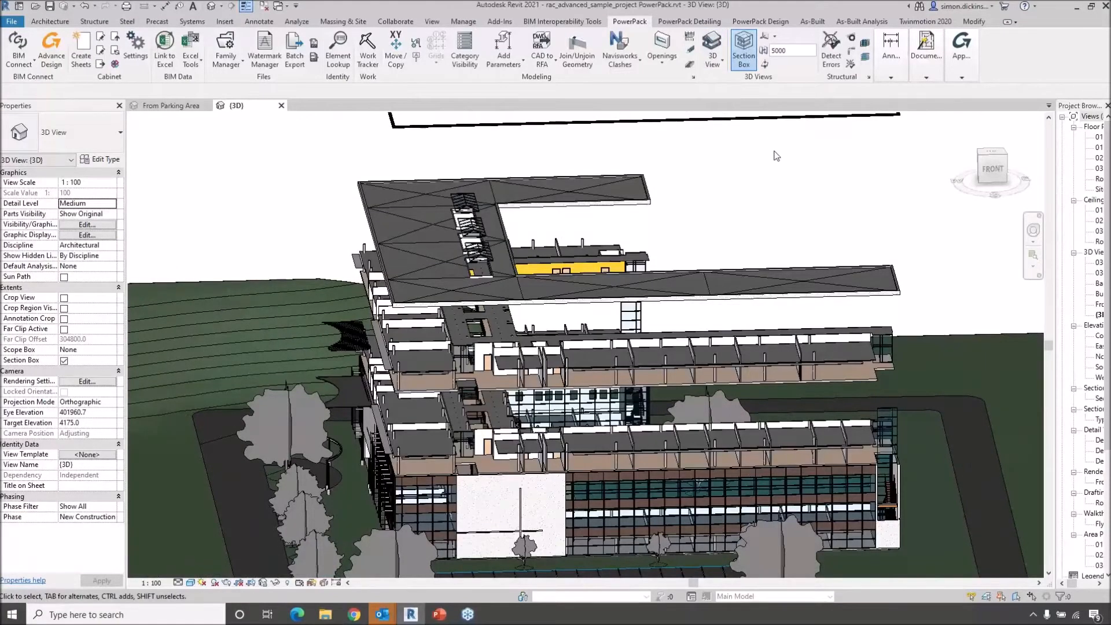
Step: Add displacement path lines at the outer corners of the displaced roof
left_click(811, 269)
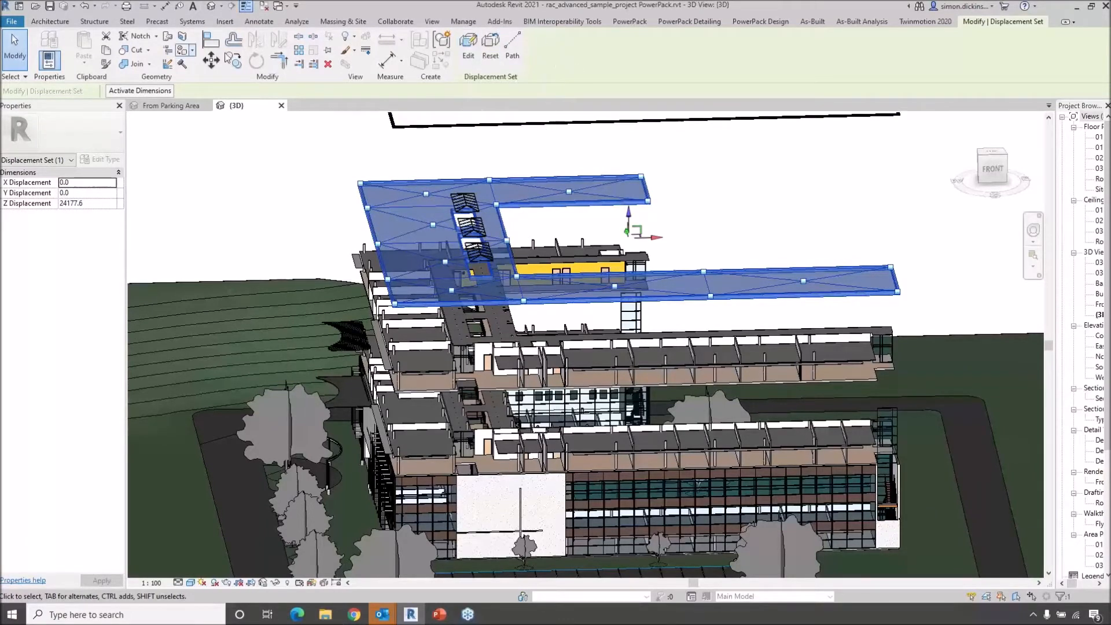
left_click(512, 49)
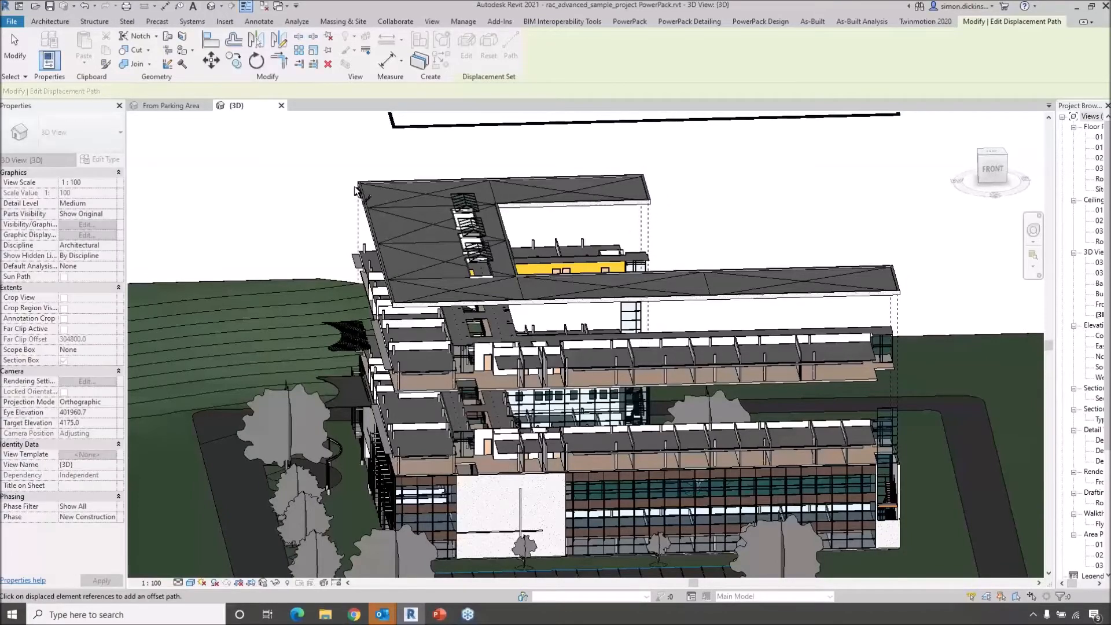
middle_click_drag(315, 258, 517, 188)
key("alt")
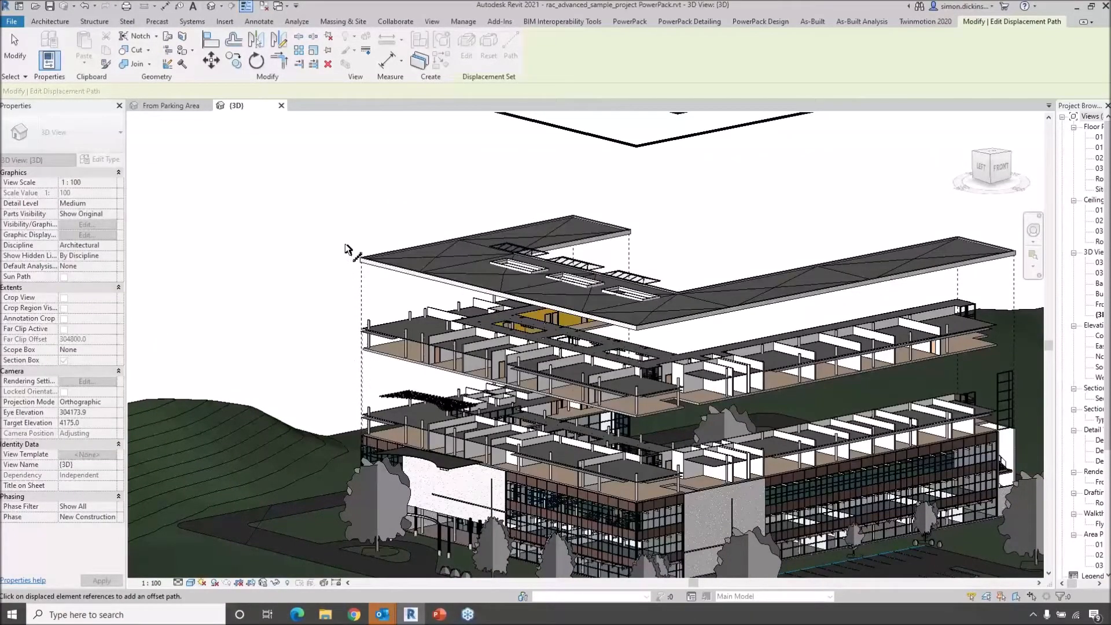
scroll(359, 248, "down", 3)
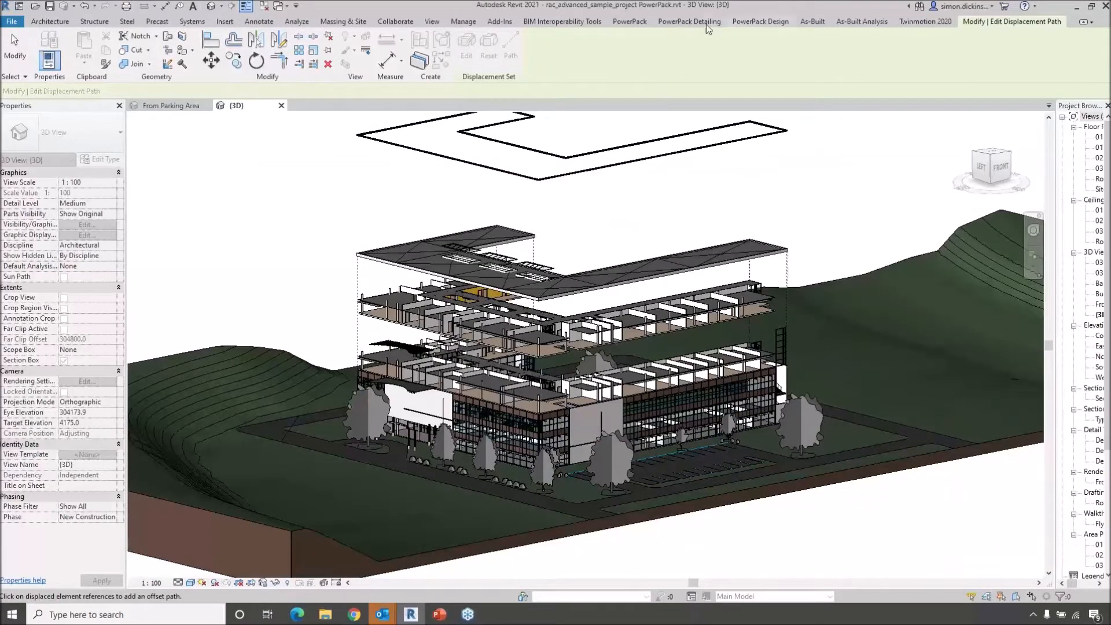
Step: End path editing and reset all displacements so the building's levels are reassembled in the 3D view
left_click(630, 23)
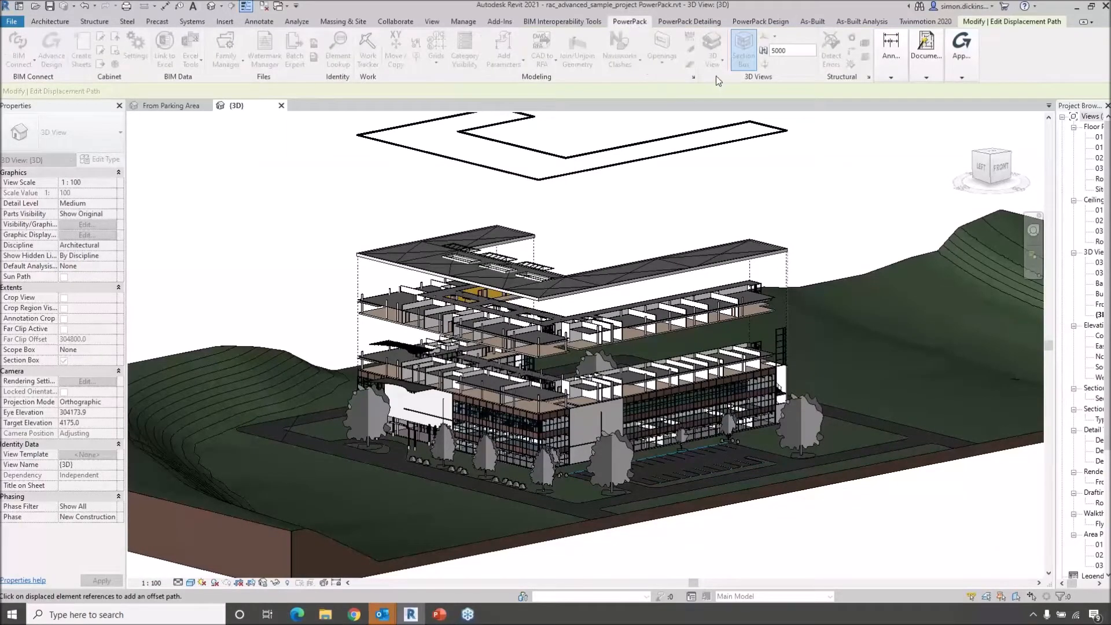
key("Escape")
left_click(712, 60)
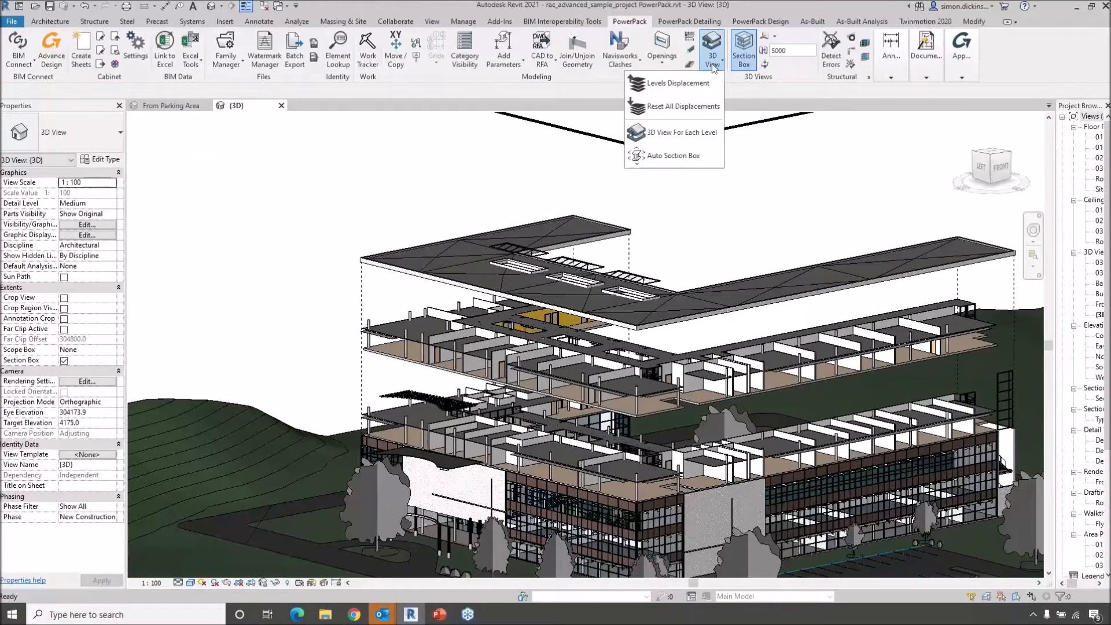
left_click(687, 106)
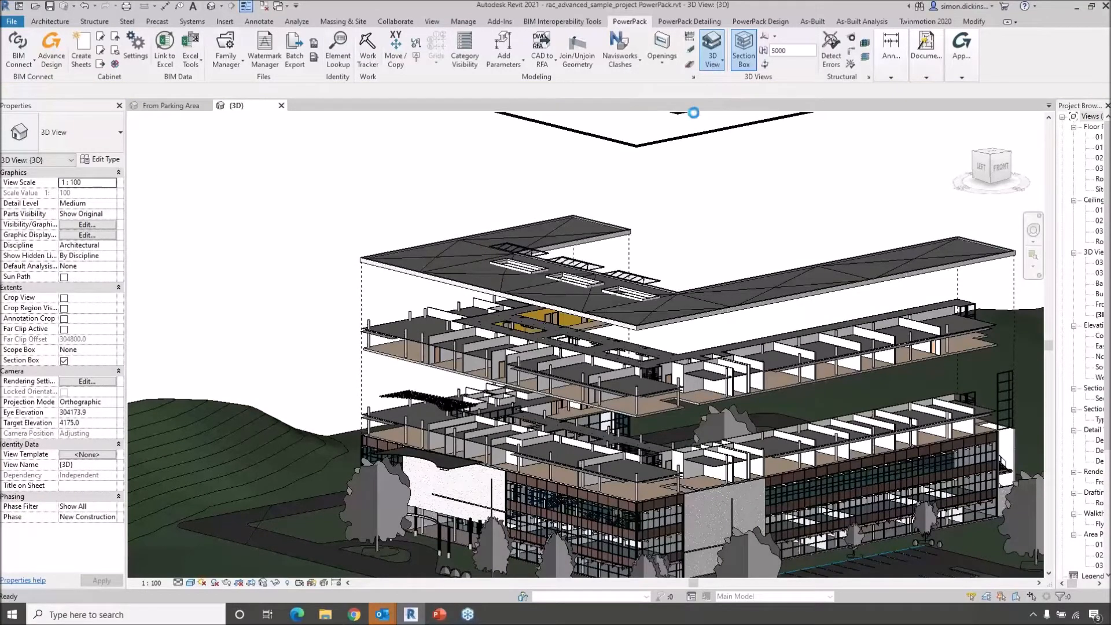
middle_click_drag(716, 204, 535, 260)
middle_click_drag(550, 253, 650, 168, "shift")
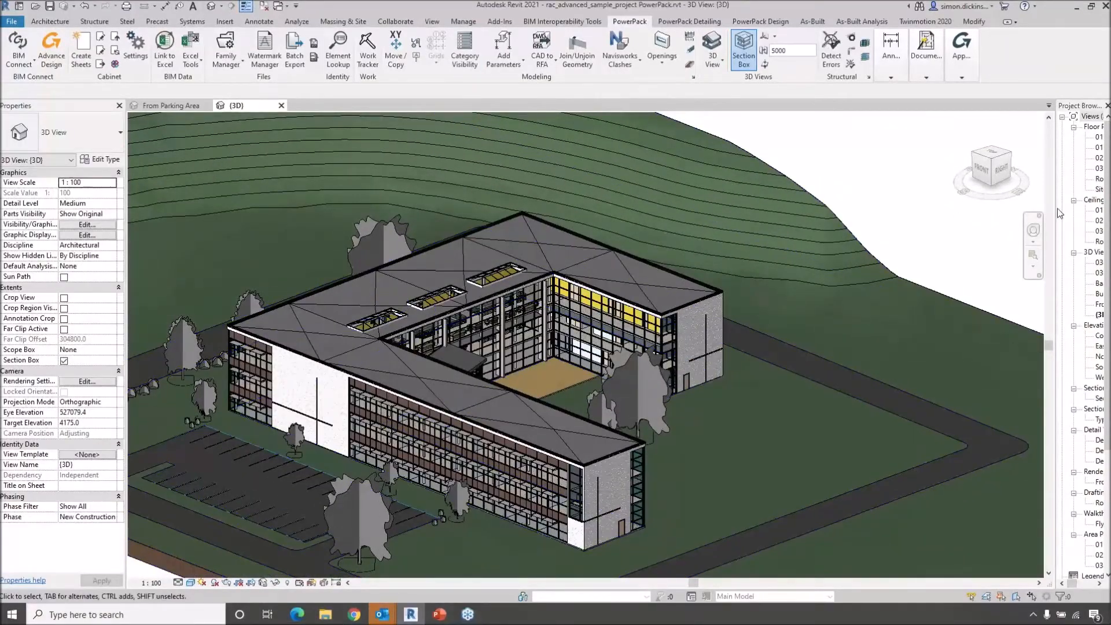
Step: Widen the Project Browser to show full view names and look over the PowerPack 3D view commands
left_click_drag(1054, 212, 952, 215)
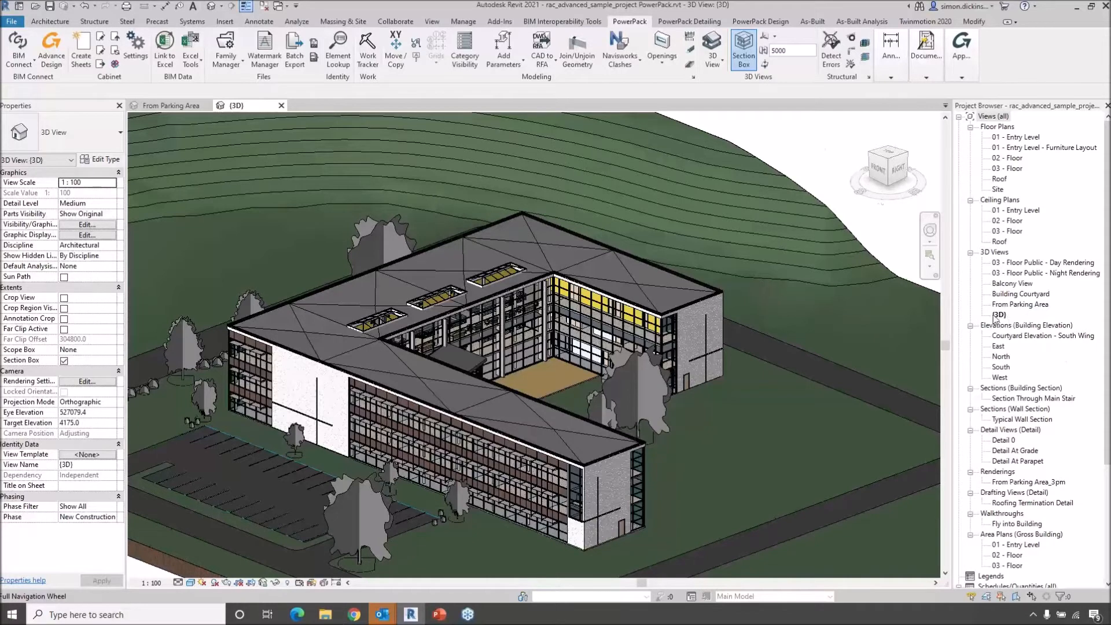
left_click(714, 66)
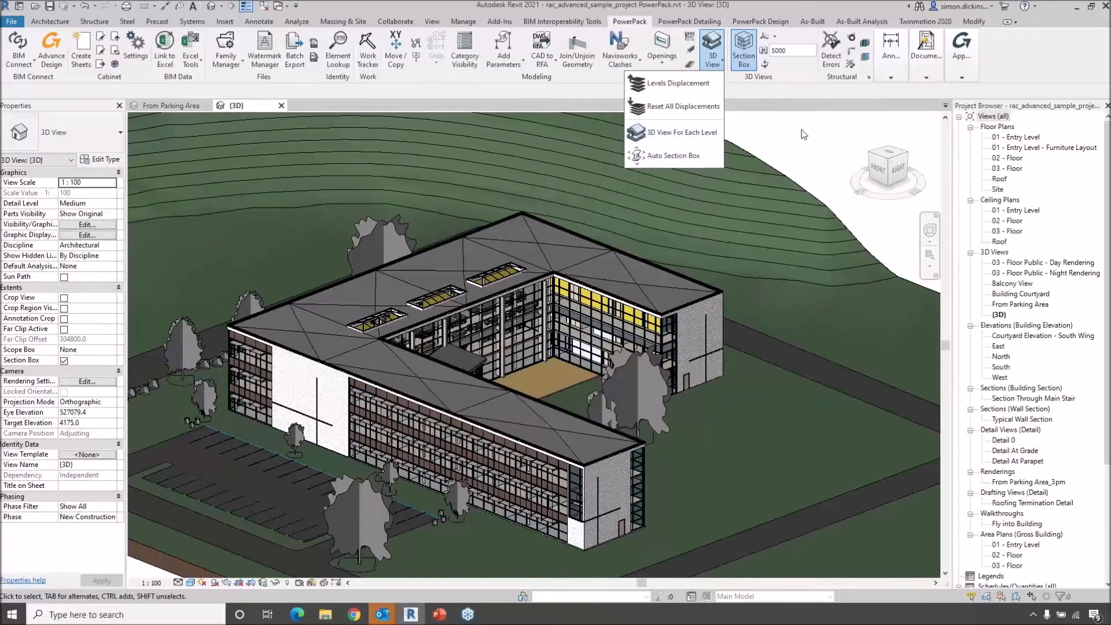
left_click(829, 147)
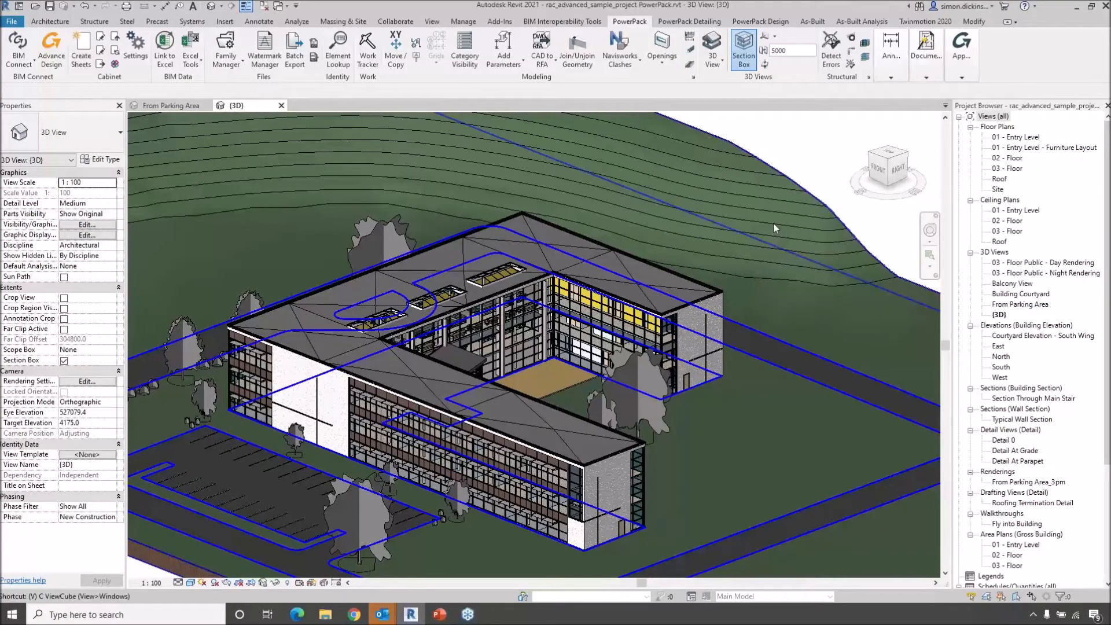
Step: Turn off the Topography and Site model categories in the 3D view's Visibility/Graphic Overrides
key("v")
key("v")
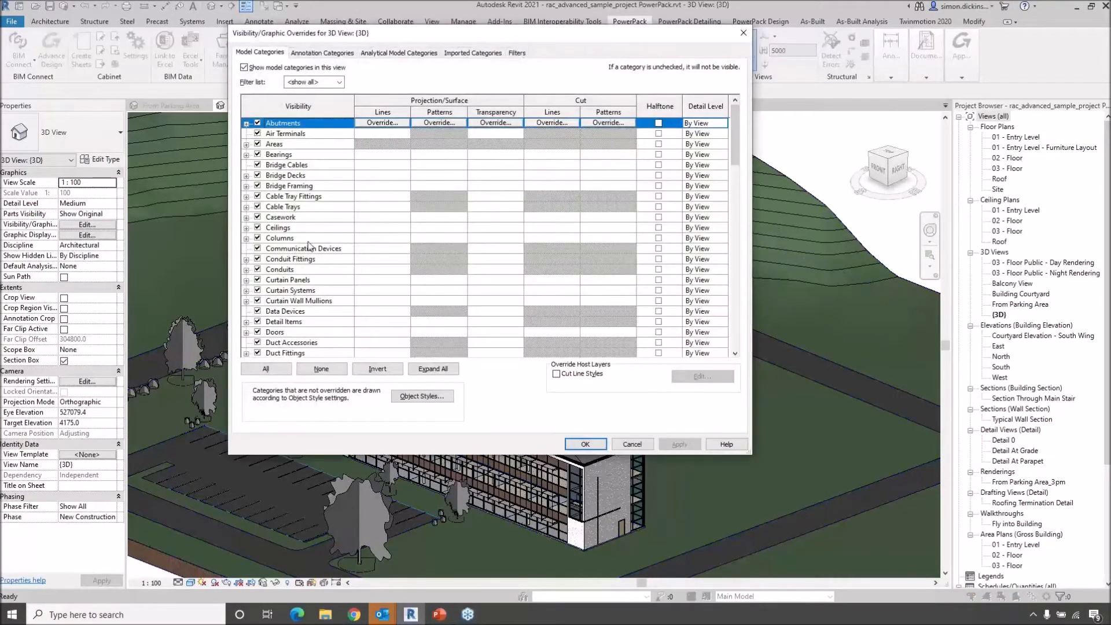
scroll(309, 245, "down", 10)
scroll(301, 270, "down", 10)
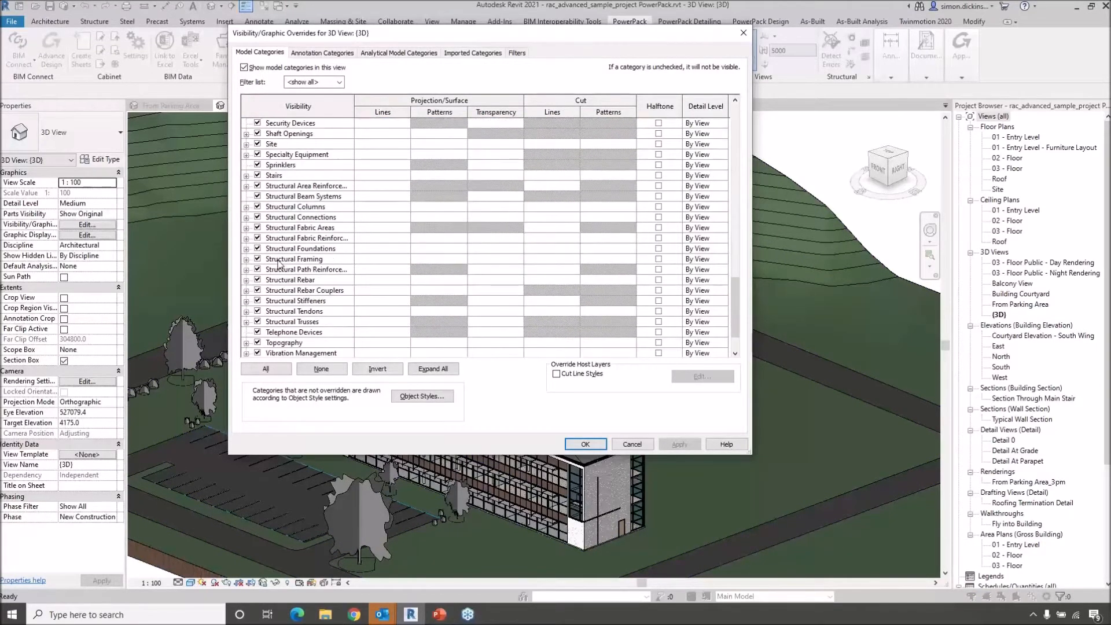
scroll(279, 269, "down", 3)
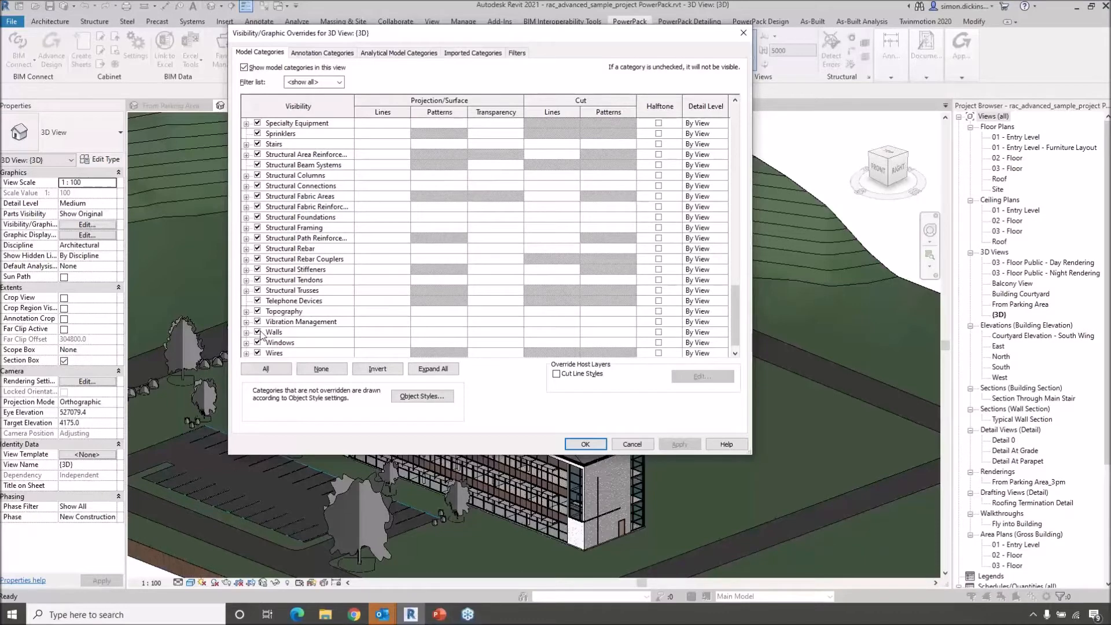
left_click(258, 311)
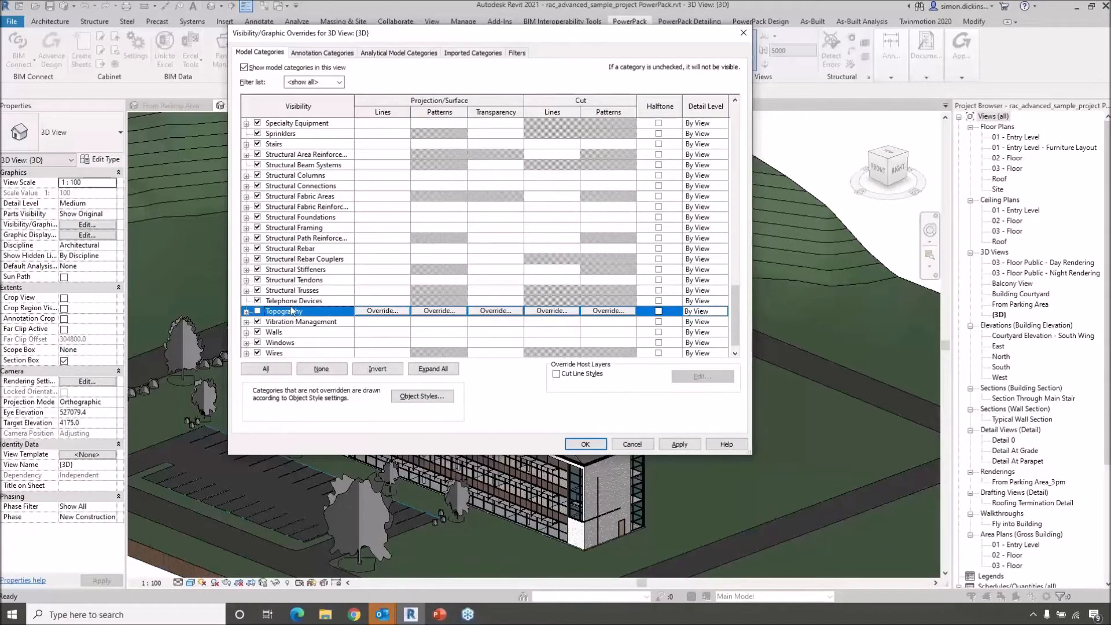
scroll(295, 249, "up", 2)
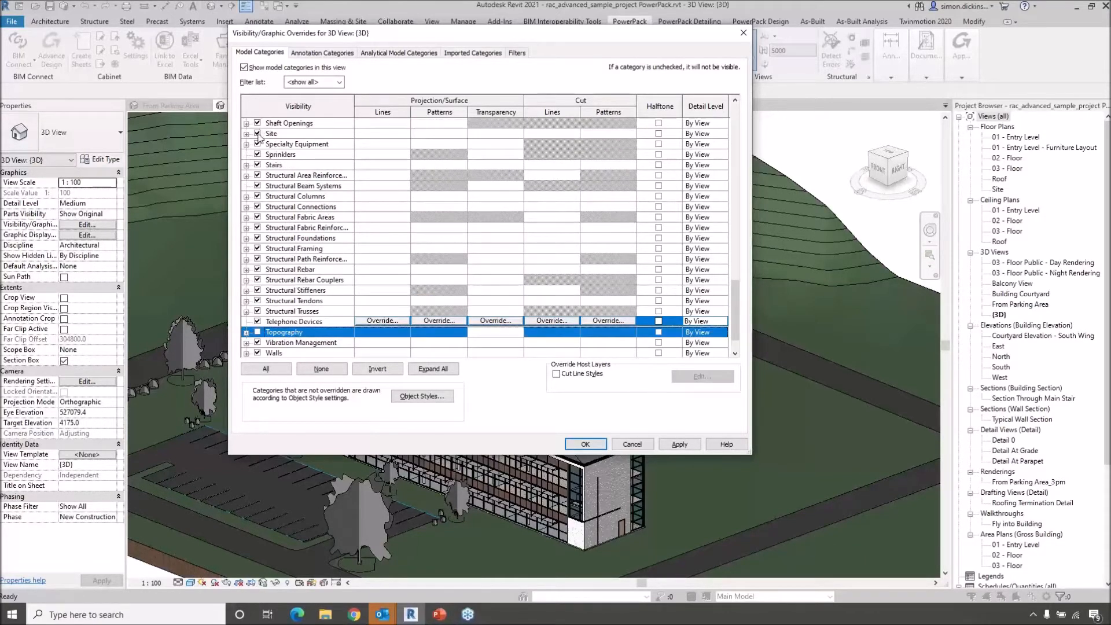
left_click(258, 134)
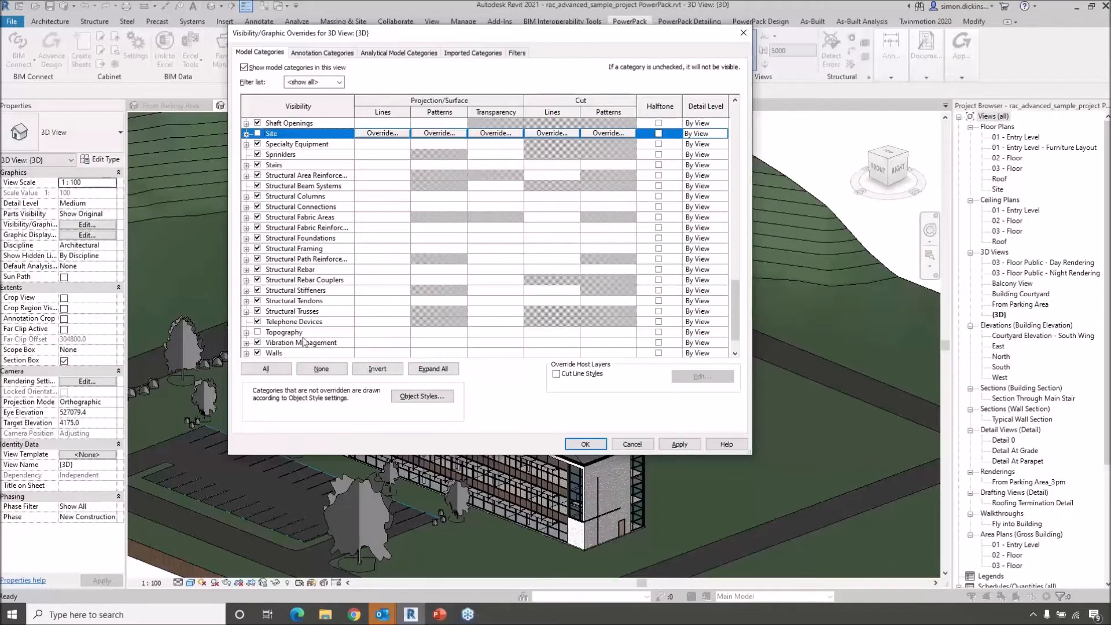
Step: Turn off the Planting and Parking model categories as well, and apply the visibility overrides to the 3D view
scroll(303, 250, "up", 6)
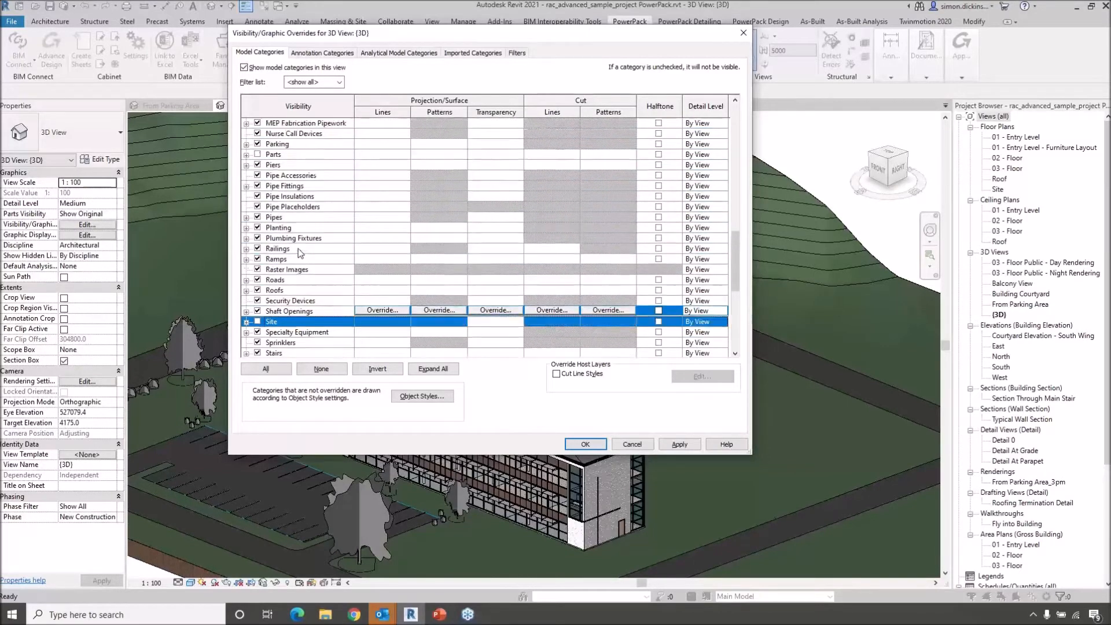
scroll(301, 233, "up", 1)
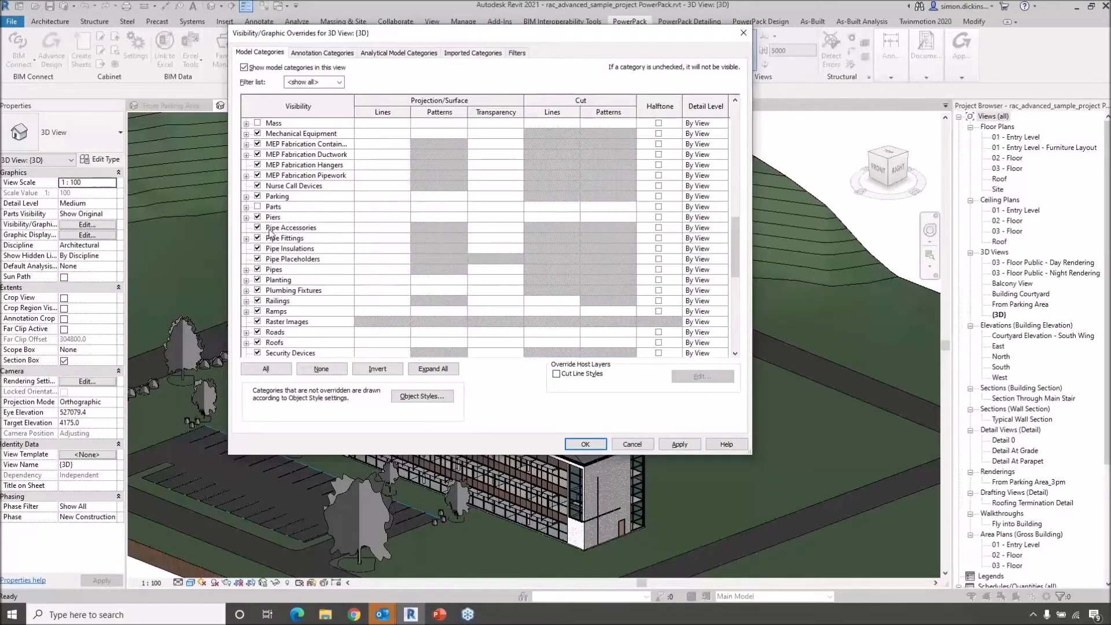
scroll(271, 234, "up", 1)
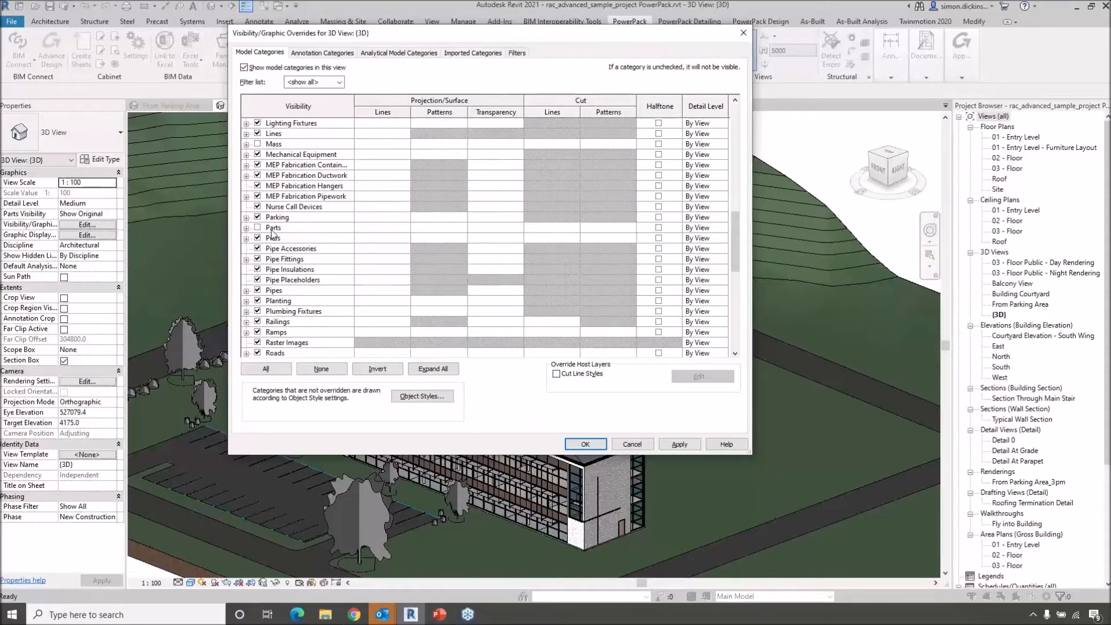
left_click(258, 301)
left_click(676, 445)
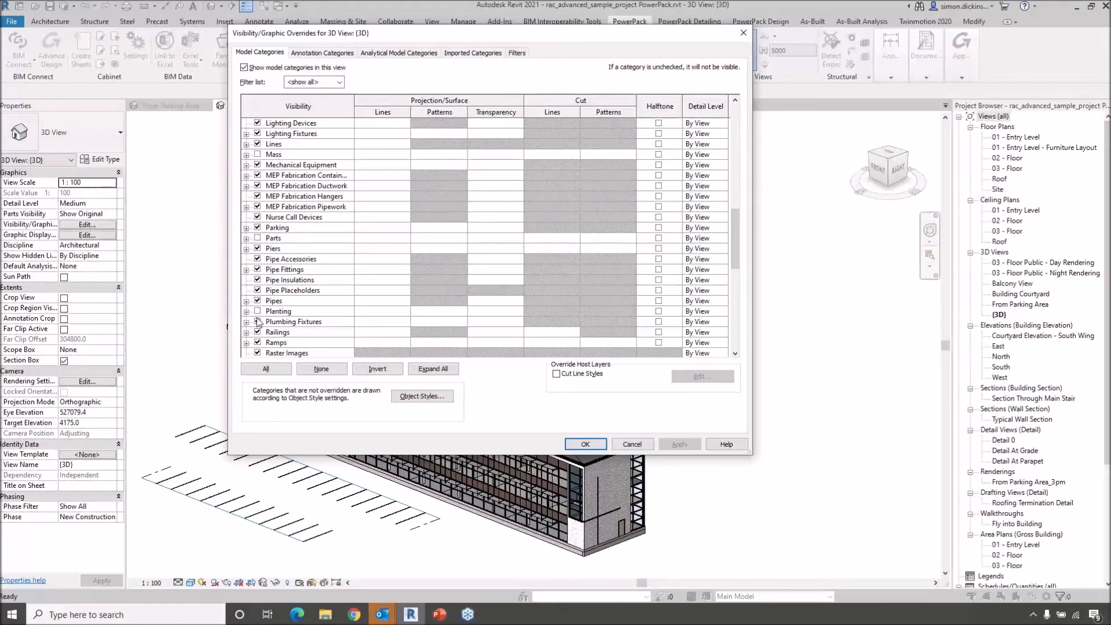
left_click(258, 227)
left_click(680, 445)
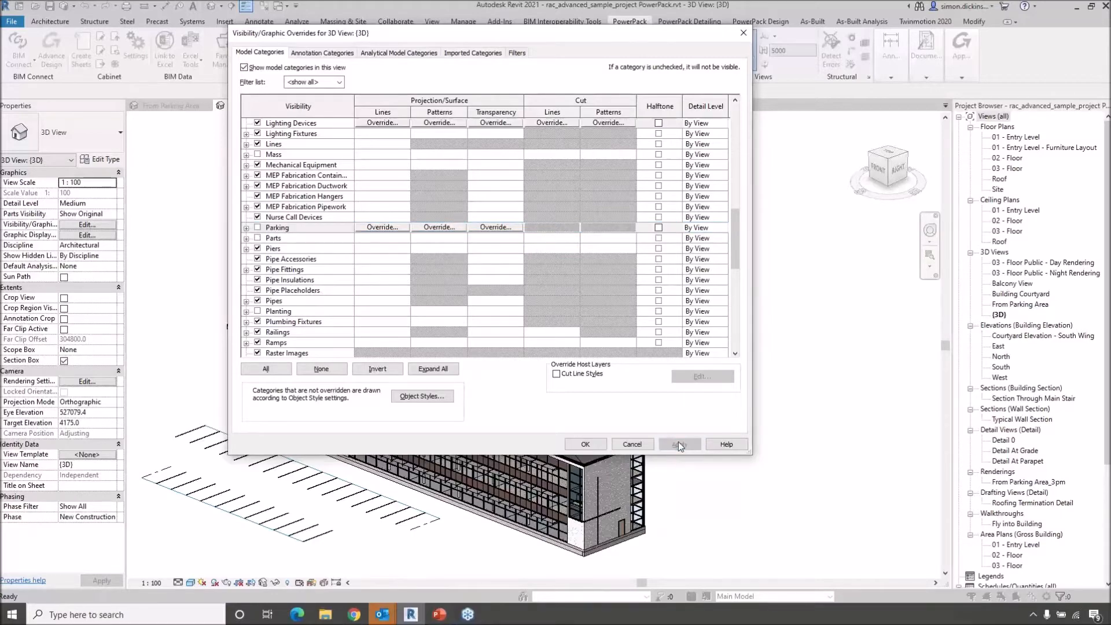
left_click(590, 445)
Step: Rename the {3D} view as "01- Entry 3D"
middle_click_drag(683, 463, 688, 416)
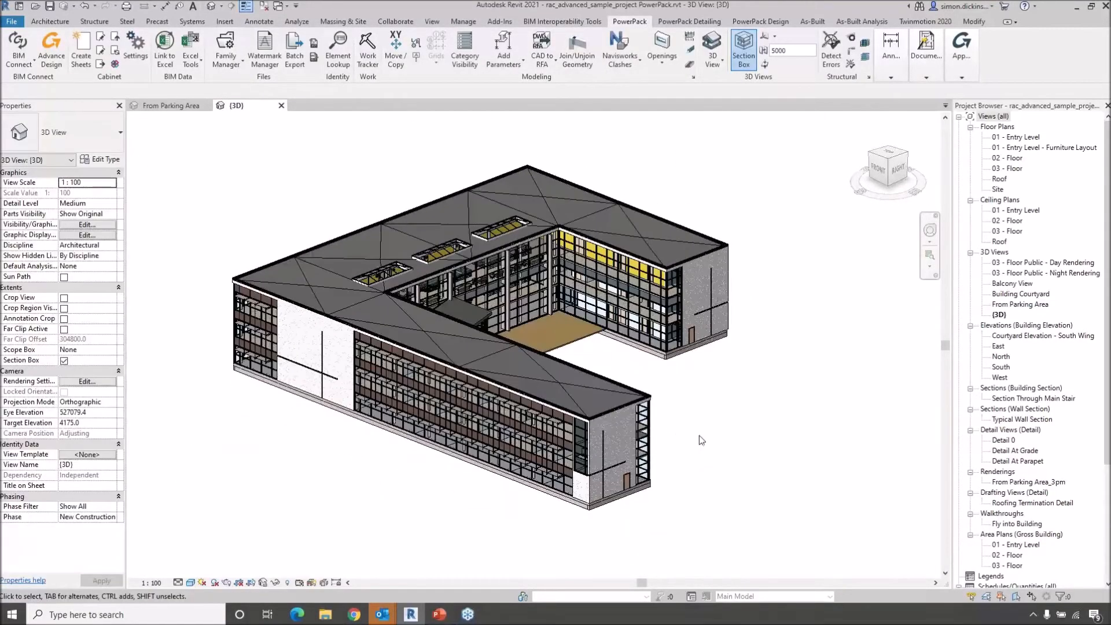
right_click(998, 315)
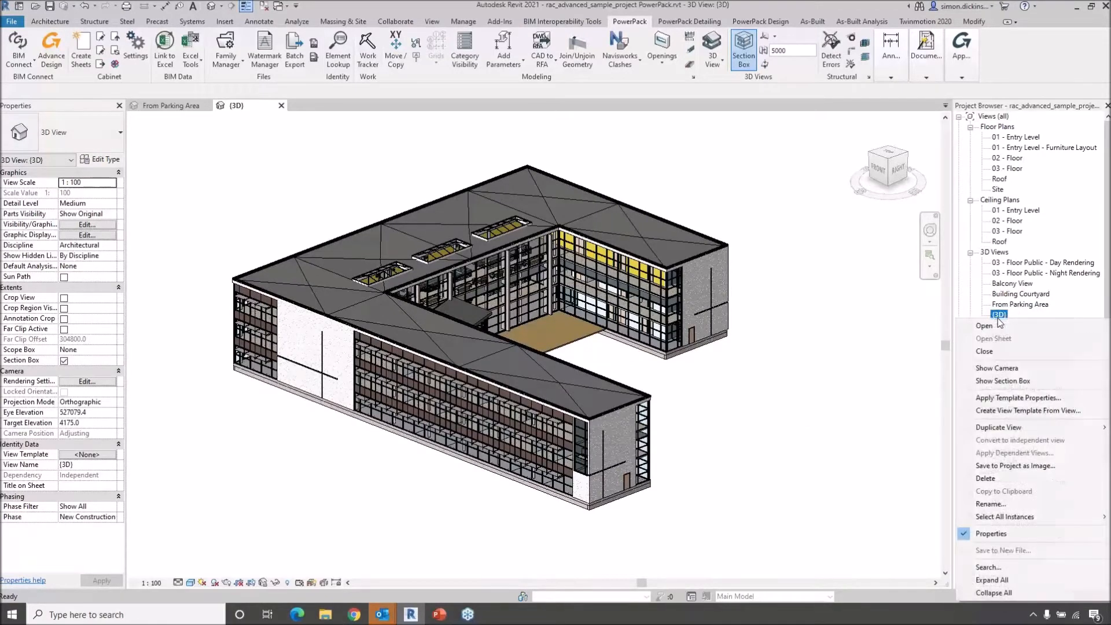
left_click(1030, 504)
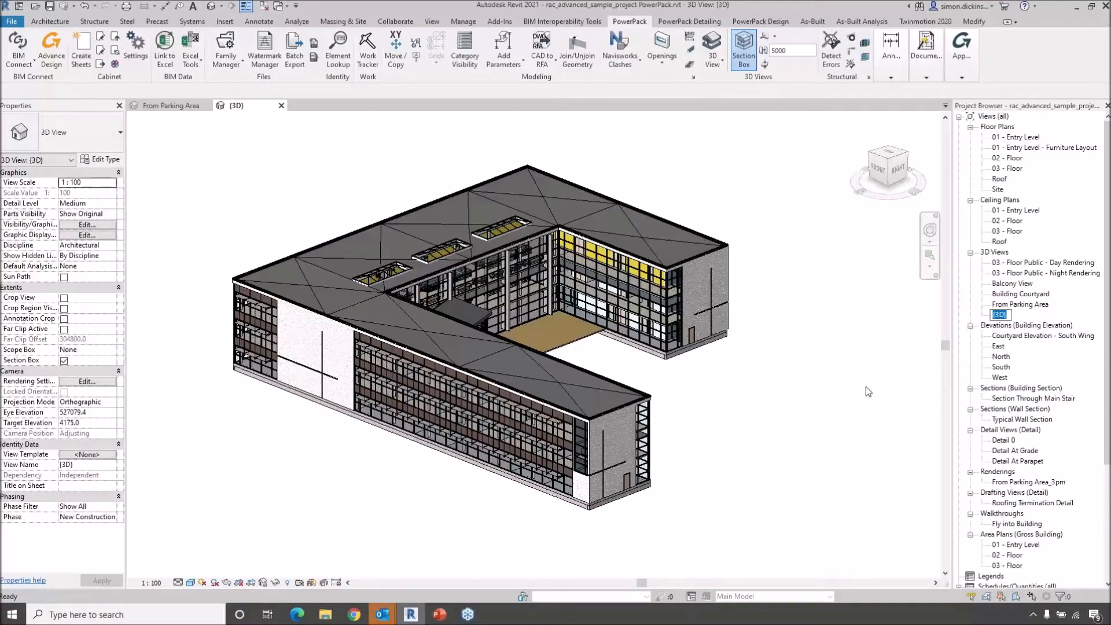
type("01 - Entry")
key("Return")
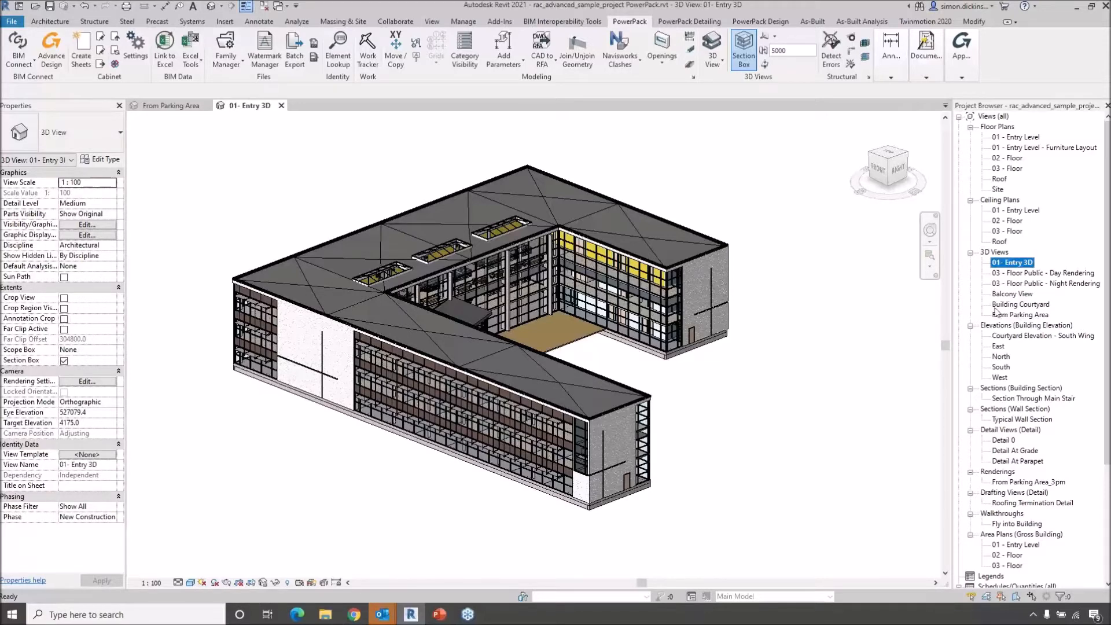
Step: Orient the 01- Entry 3D view to the 01 - Entry Level floor plan and turn it to an isometric angle
right_click(888, 156)
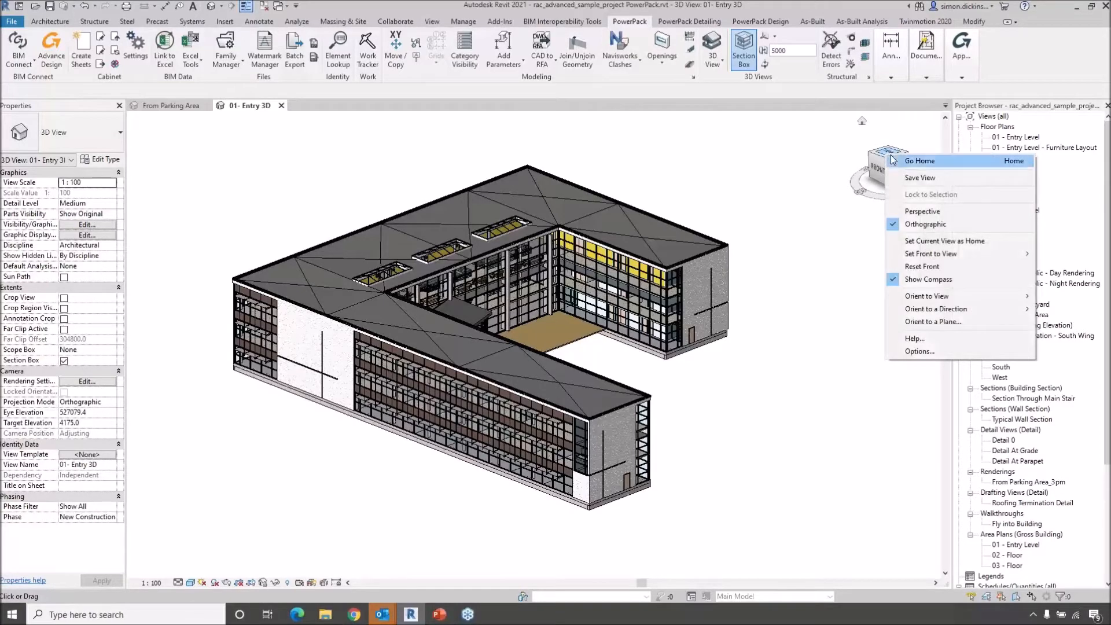
mouse_move(976, 301)
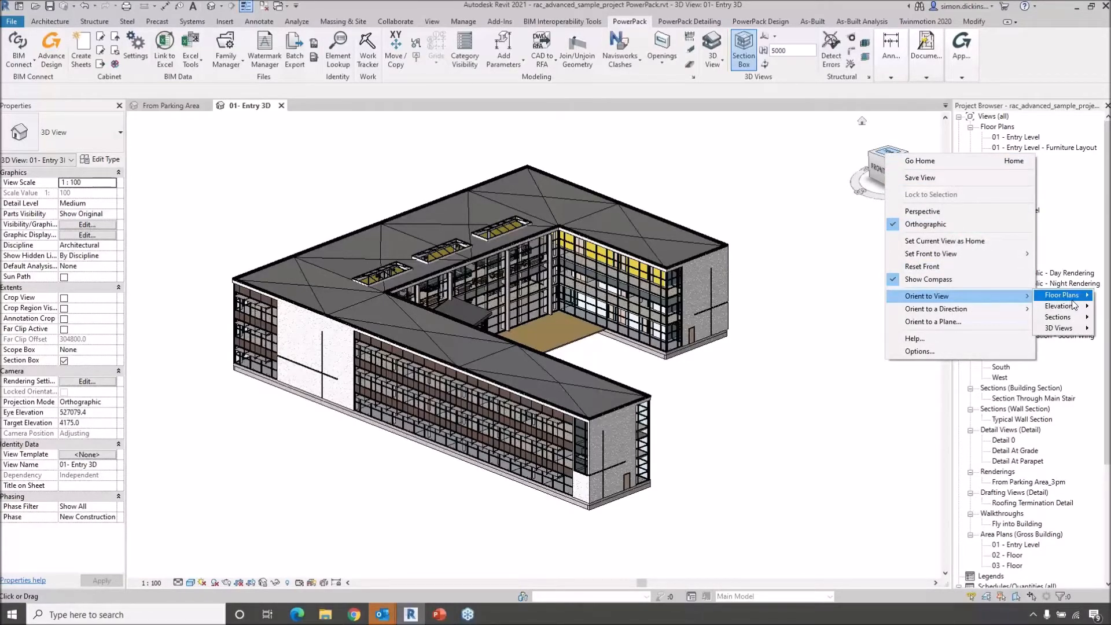
mouse_move(1072, 302)
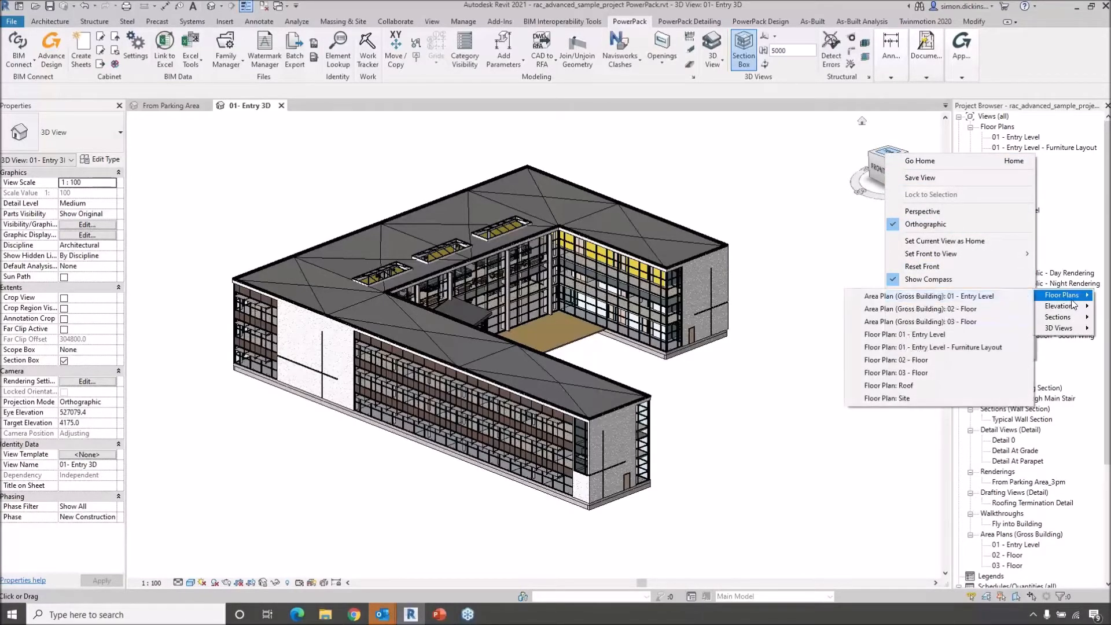
left_click(933, 335)
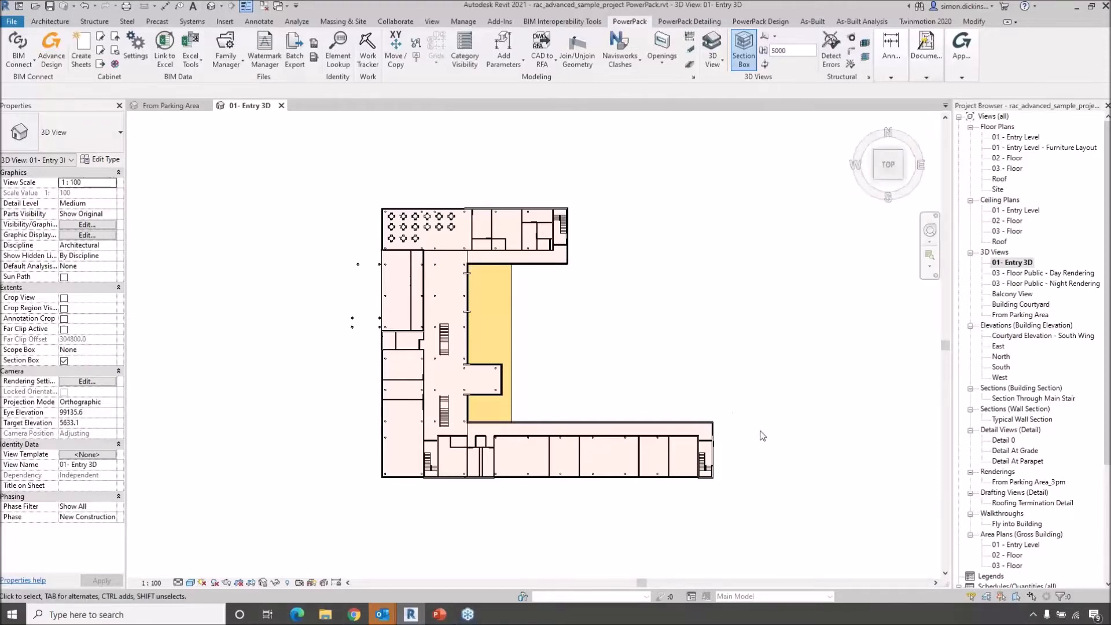
middle_click_drag(771, 443, 690, 394, "shift")
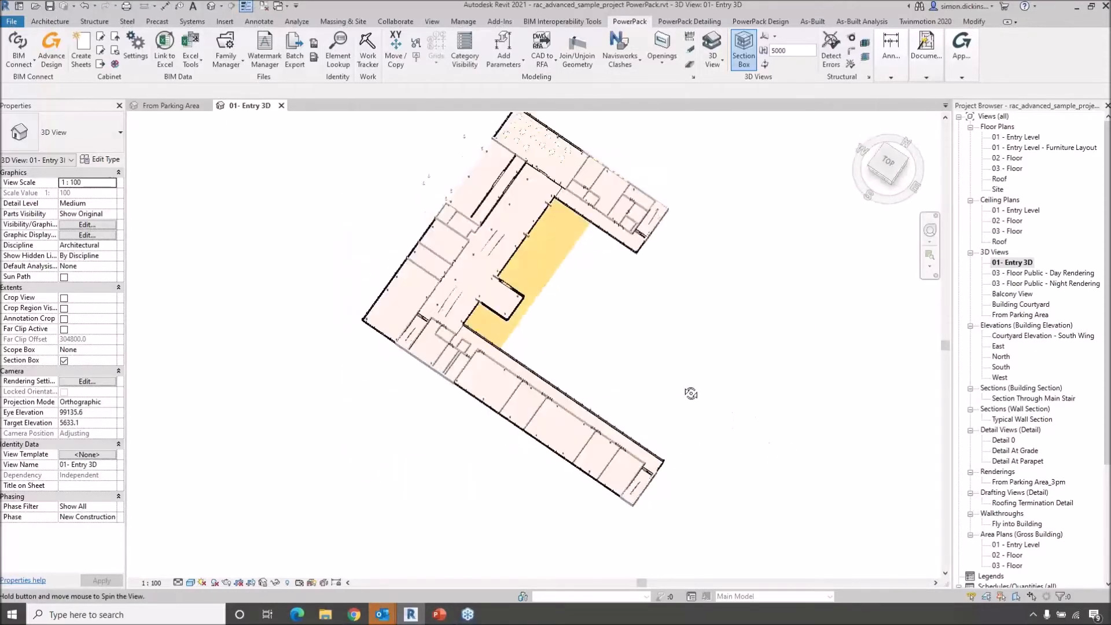
left_click(892, 180)
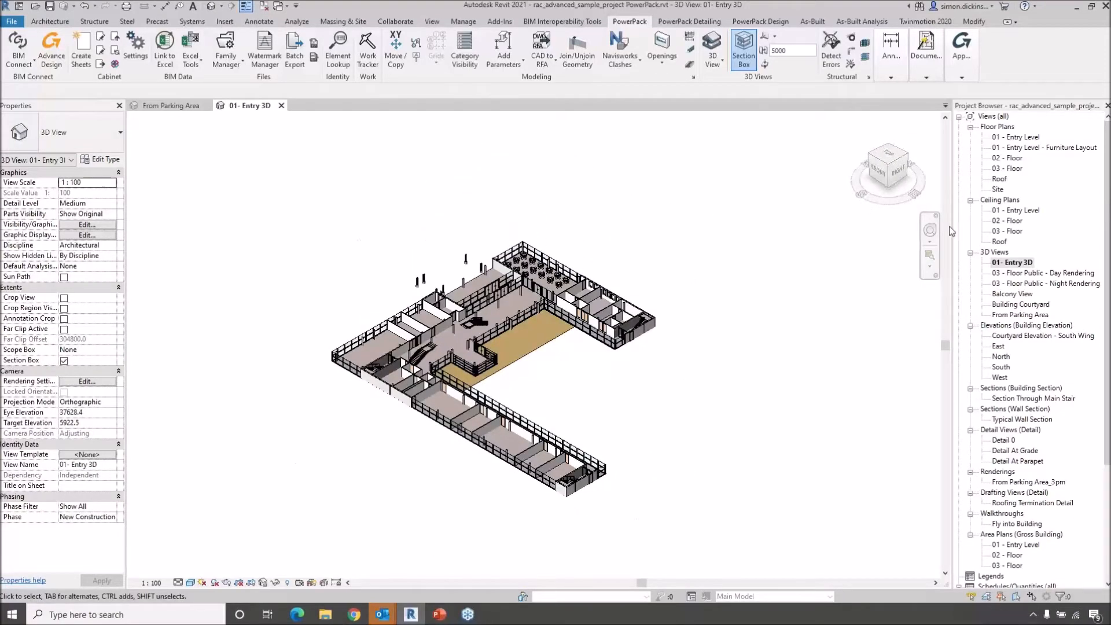
Step: Look at a new default 3D view of the whole site, return to 01- Entry 3D and undo its floor plan orientation
right_click(1008, 264)
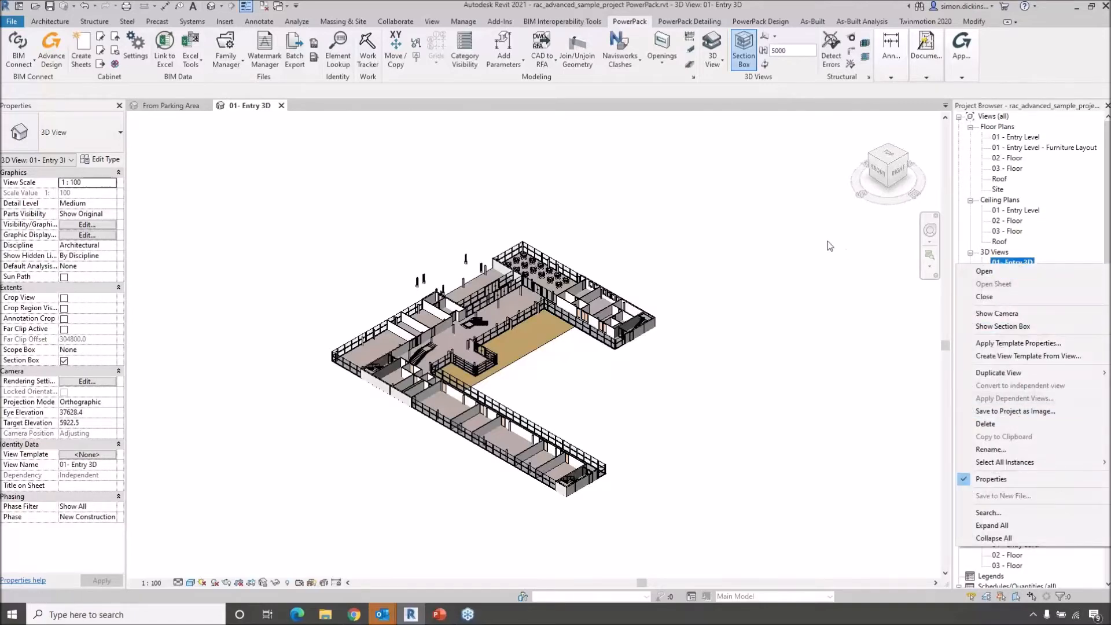
left_click(783, 204)
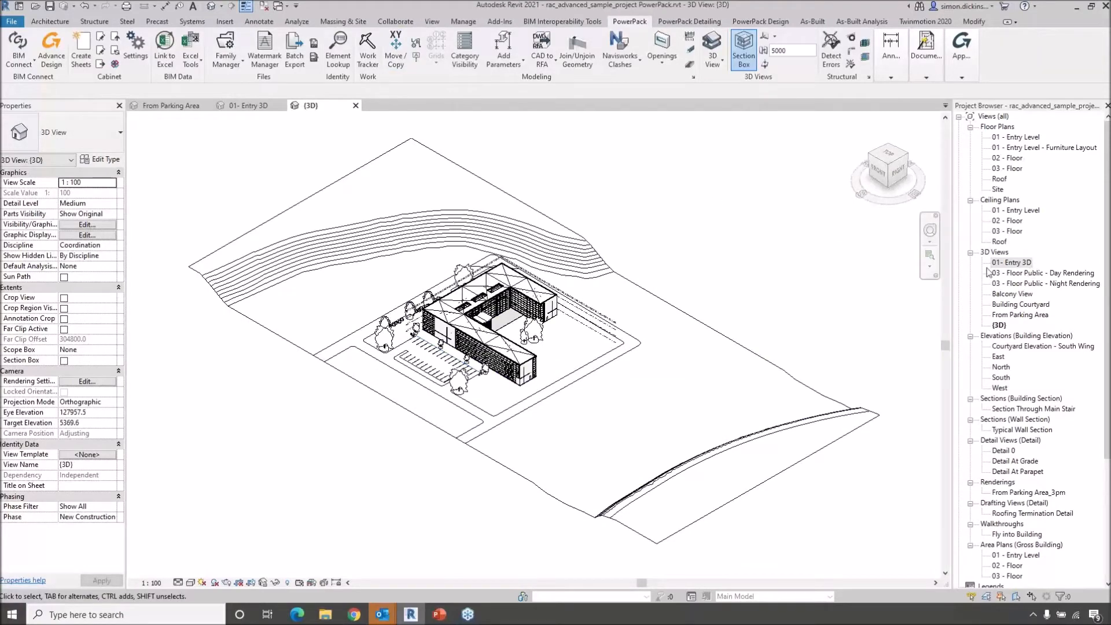
middle_click_drag(831, 178, 784, 199)
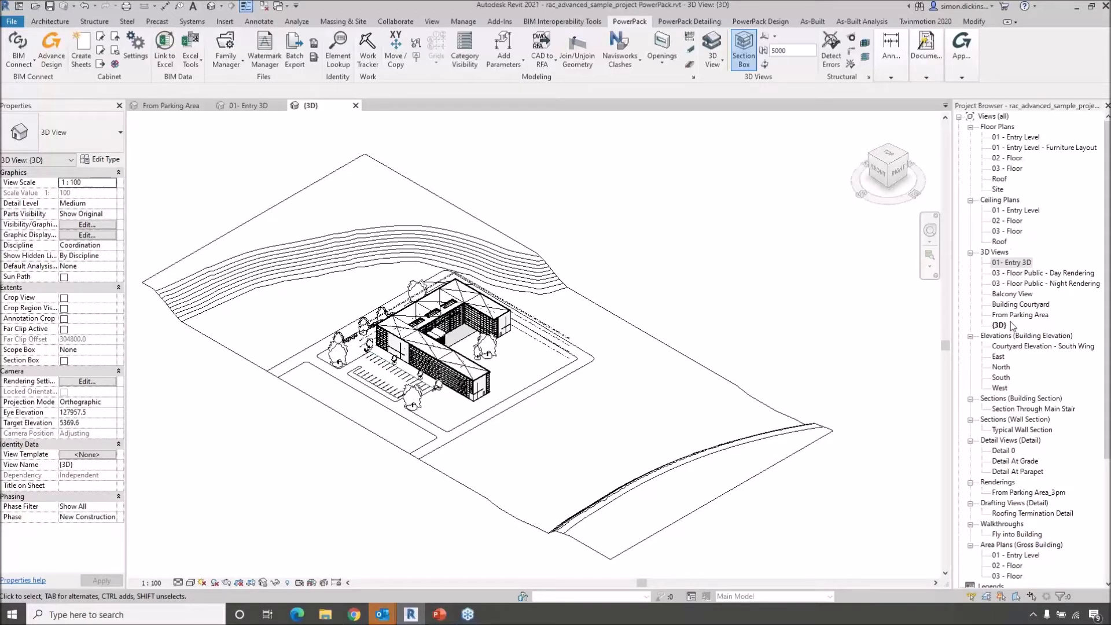
double_click(1016, 264)
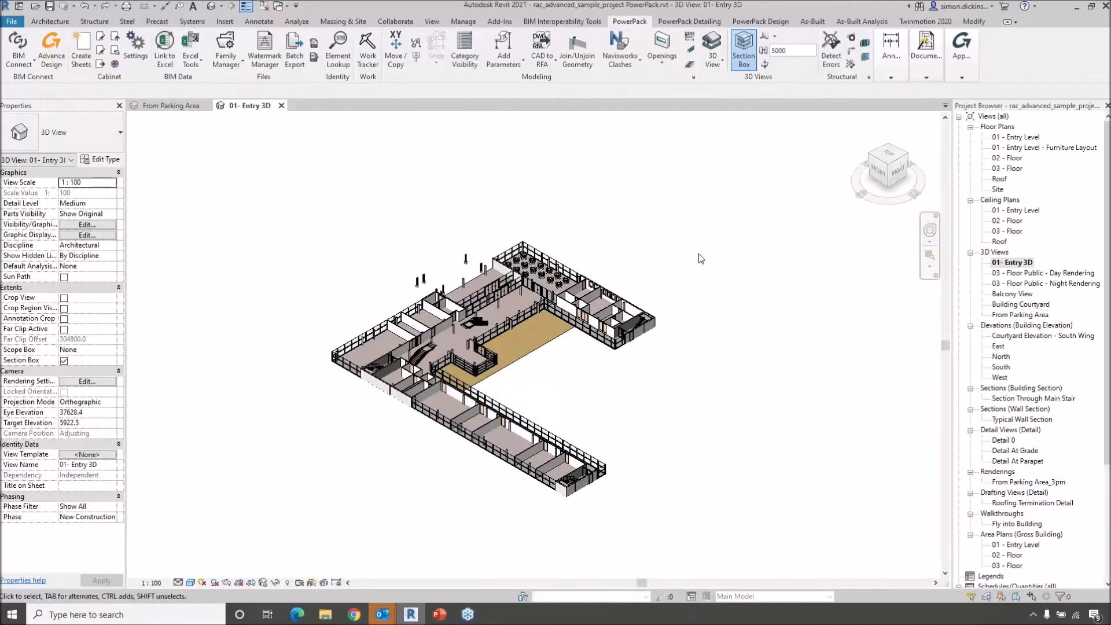
key("ctrl+z")
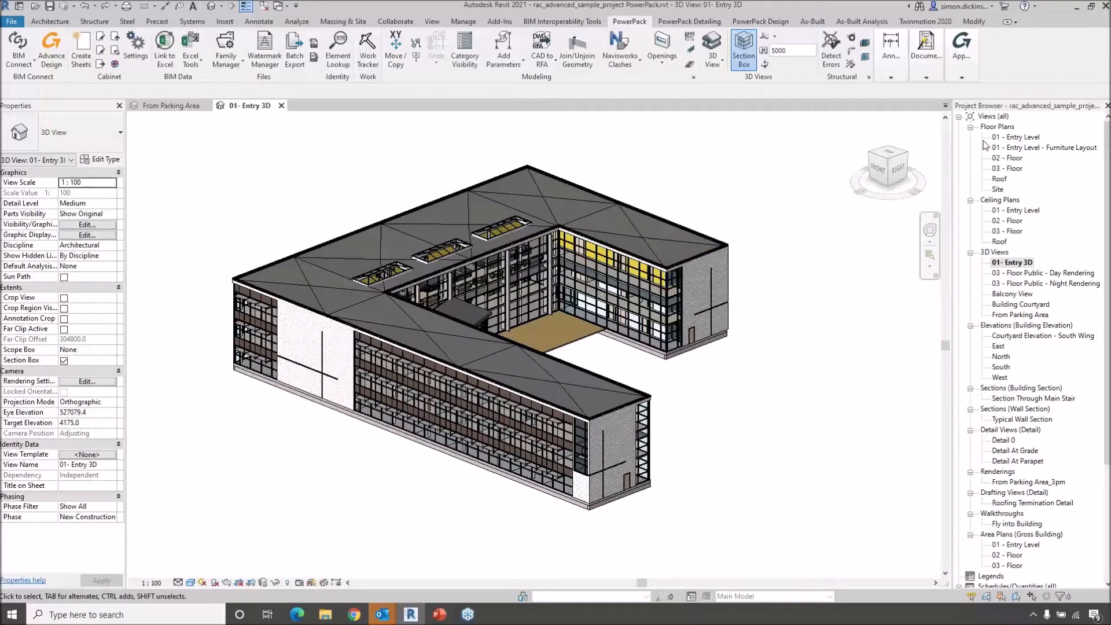
Step: Draw a horizontal section across the 01 - Entry Level floor plan between grids E and F, from outside grid 1 to grid 6
left_click(1003, 139)
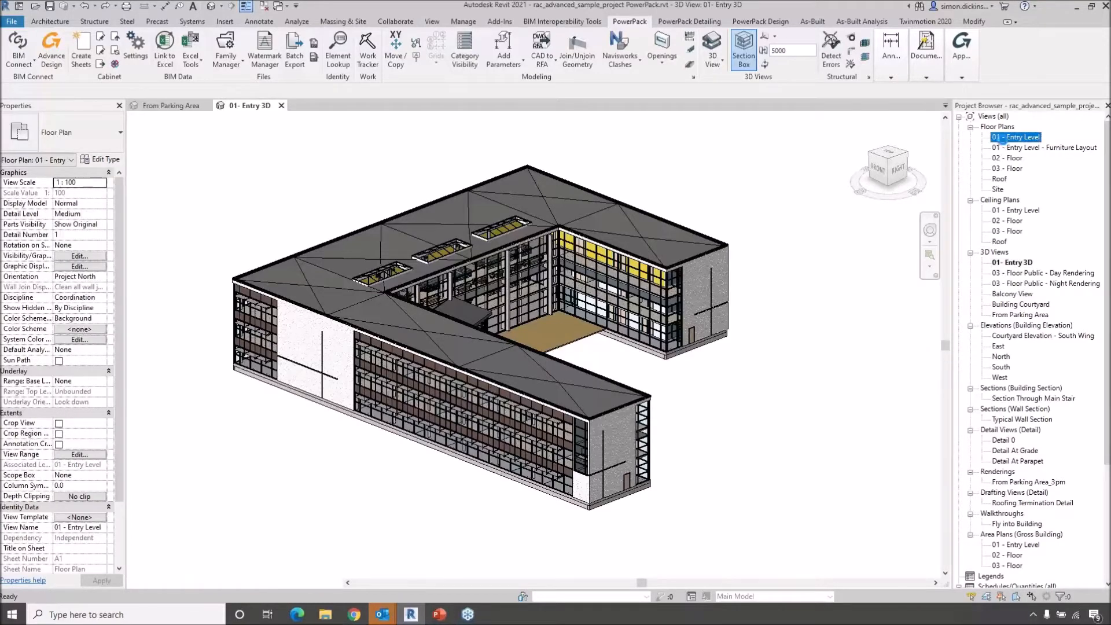
double_click(1003, 138)
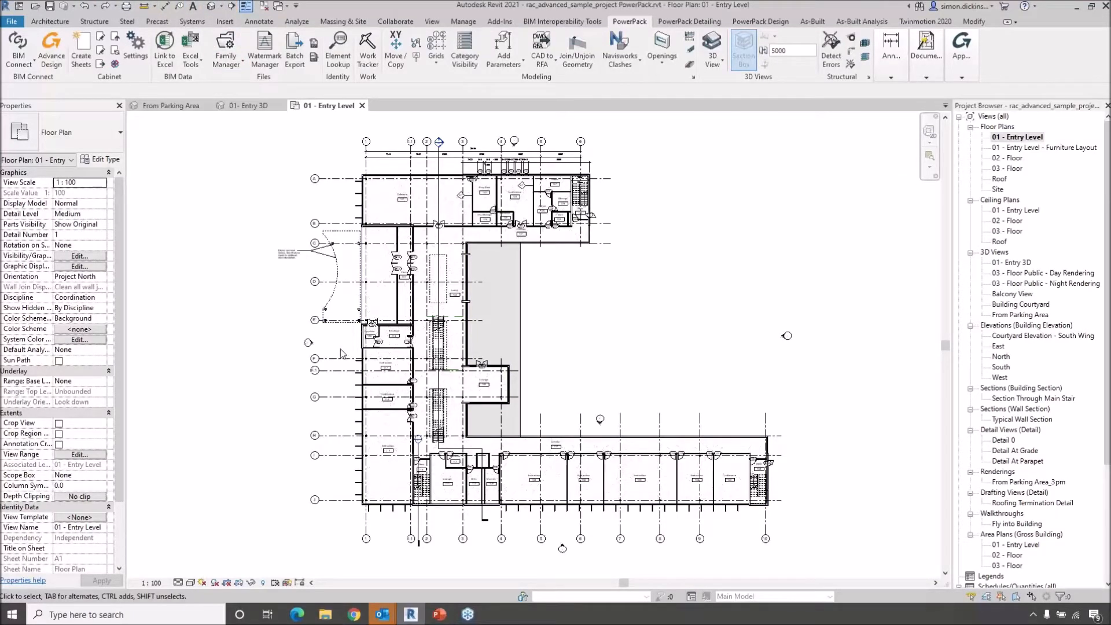
left_click(231, 6)
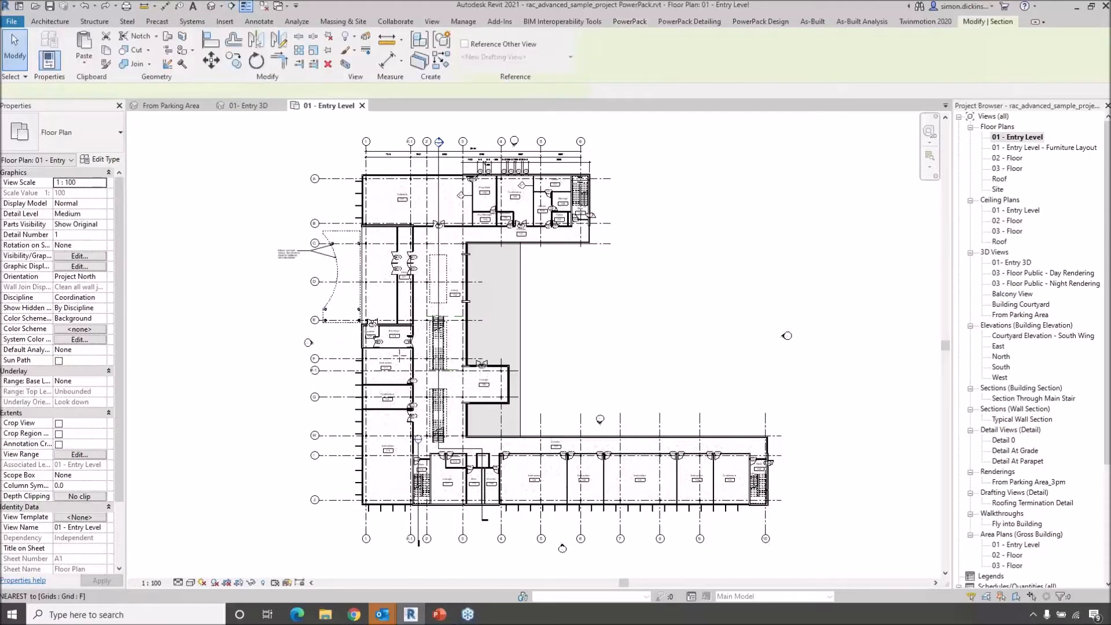
left_click(334, 340)
left_click(581, 340)
key("Escape")
key("Escape")
Step: Open the Detail 1 view of the new section from its head on the floor plan
scroll(333, 344, "up", 5)
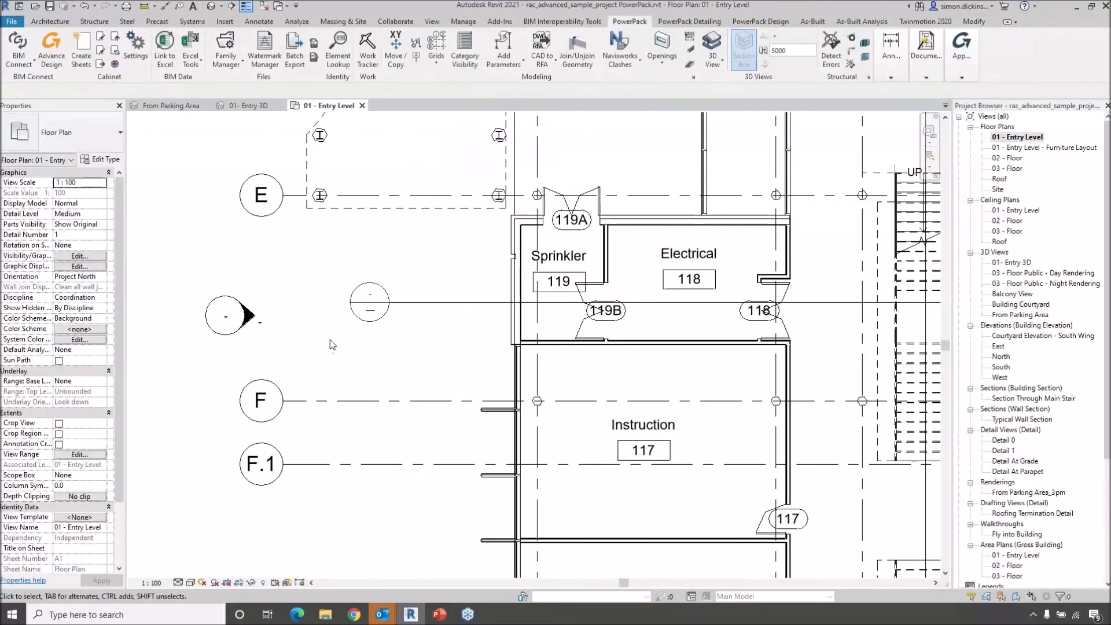
left_click(367, 315)
left_click(388, 343)
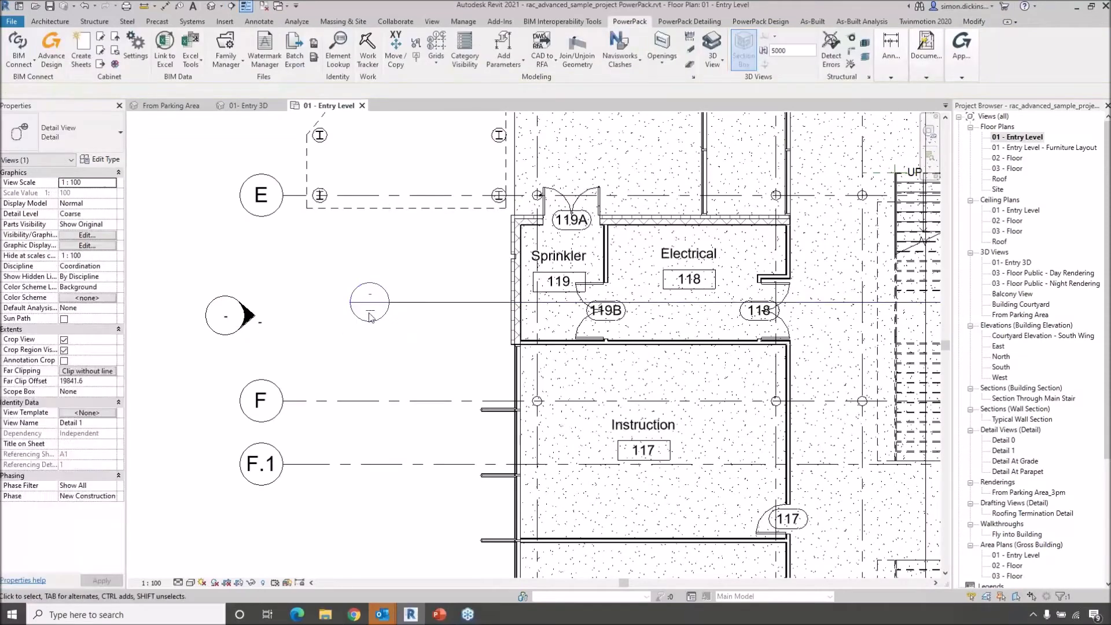
double_click(366, 306)
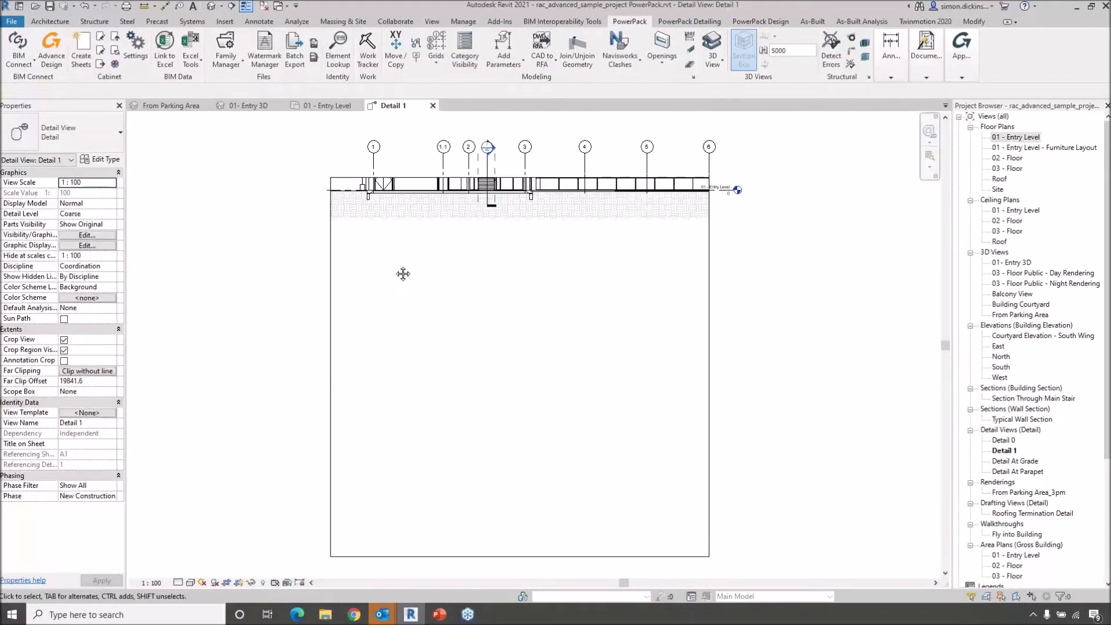
Step: Move the Detail 1 crop region upward so it takes in all floors from Entry Level to the parapet
left_click(731, 320)
middle_click_drag(617, 348, 634, 483)
left_click_drag(614, 459, 595, 245)
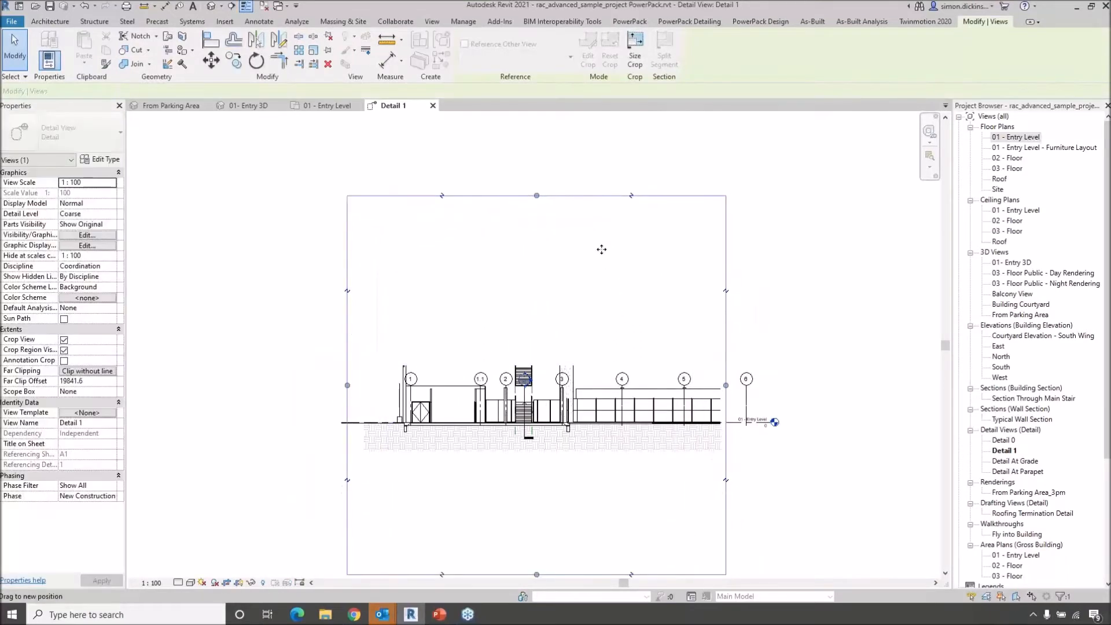
middle_click_drag(456, 338, 546, 312)
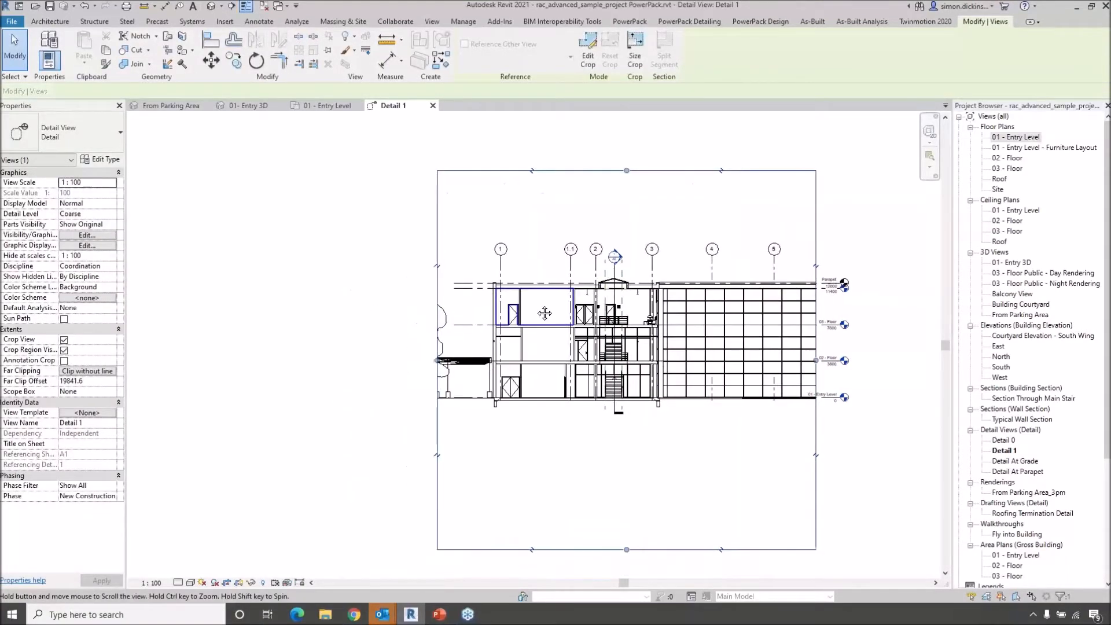
scroll(840, 331, "up", 4)
middle_click_drag(834, 354, 766, 267)
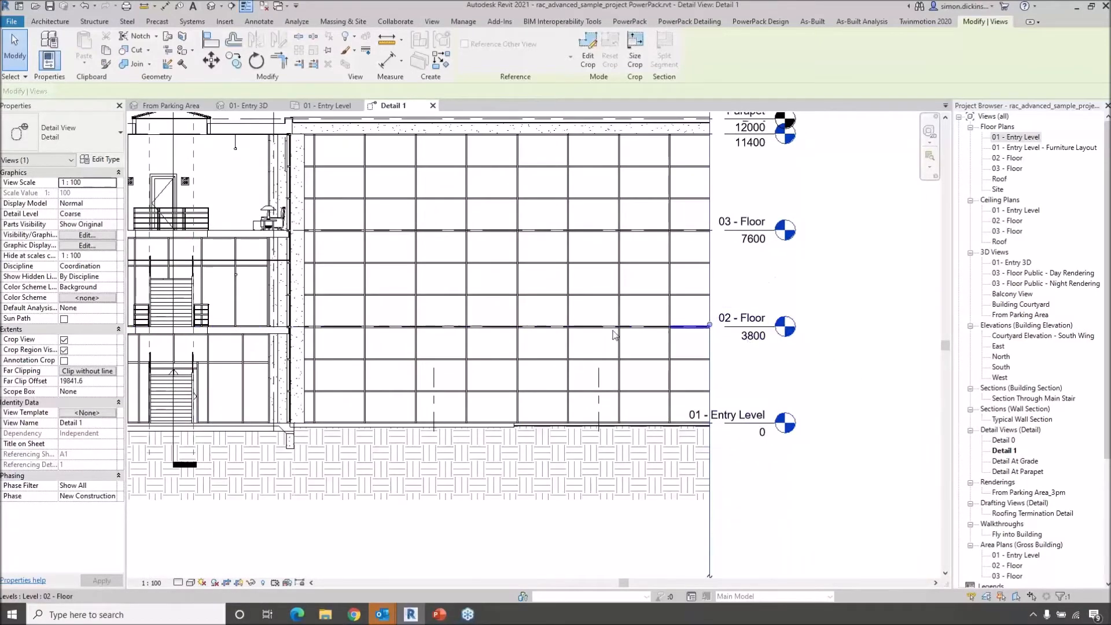
Step: Examine the Detail 1 section from the main stair out to the full extent of the crop region
middle_click_drag(299, 372, 490, 366)
mouse_move(249, 361)
middle_mouse_down()
mouse_move(428, 353)
mouse_move(349, 336)
middle_mouse_up()
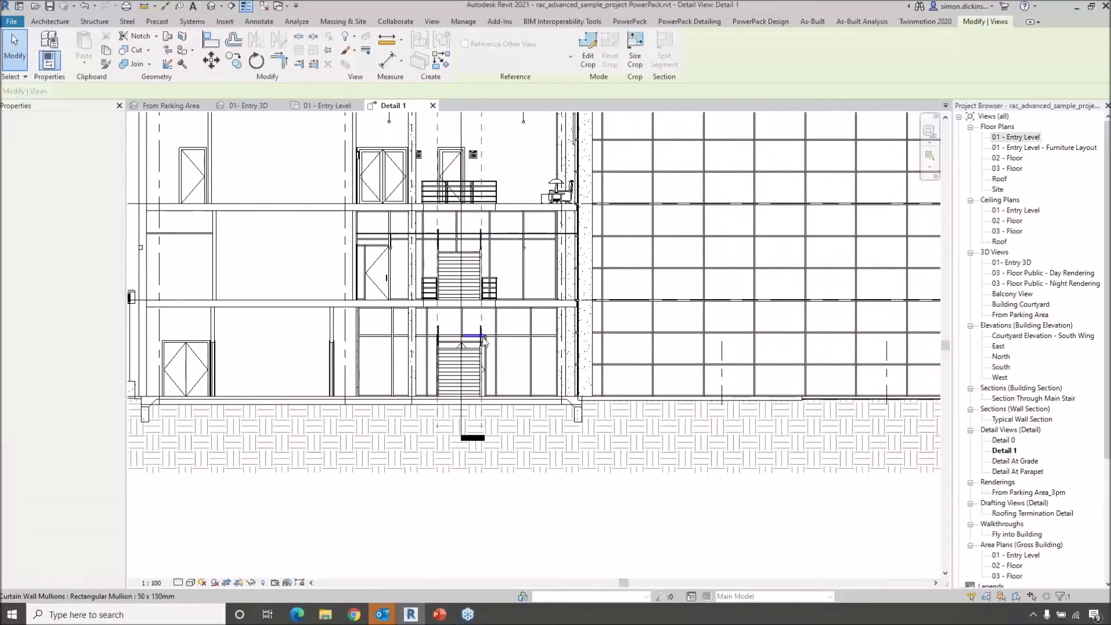
scroll(523, 348, "down", 5)
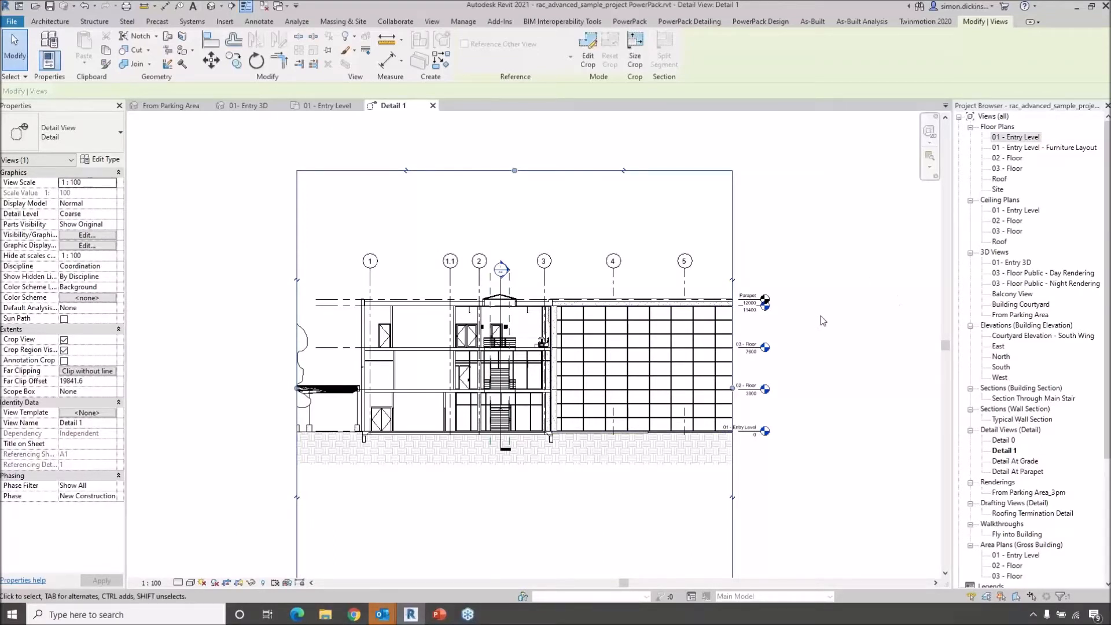
Step: Open 01- Entry 3D and start PowerPack's 3D View For Each Level command with 01- Entry 3D as the base view
double_click(1016, 263)
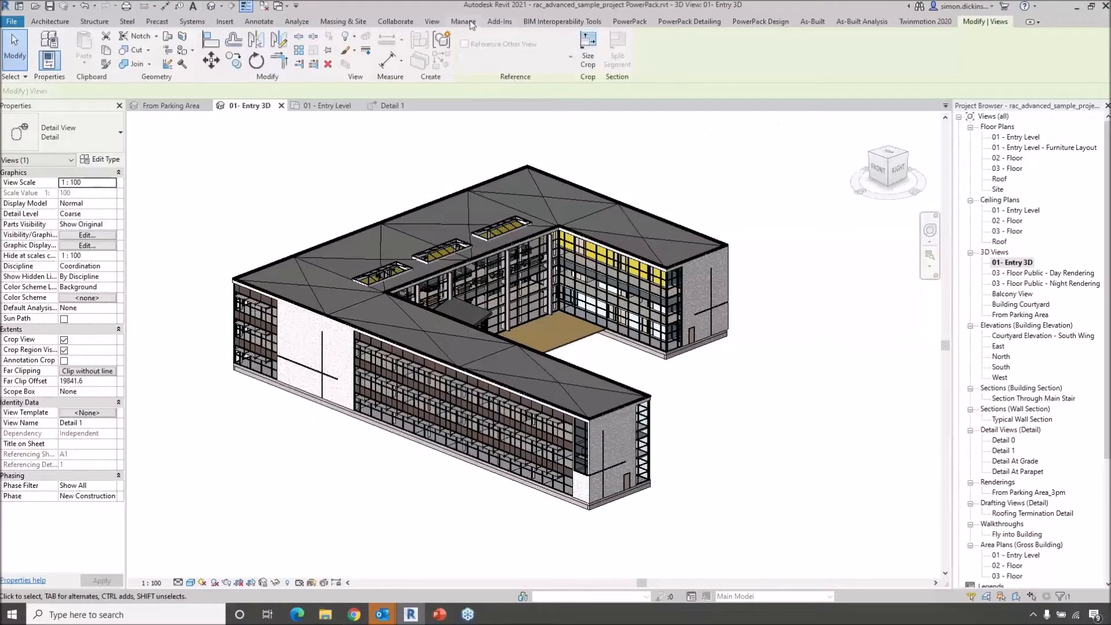
left_click(625, 21)
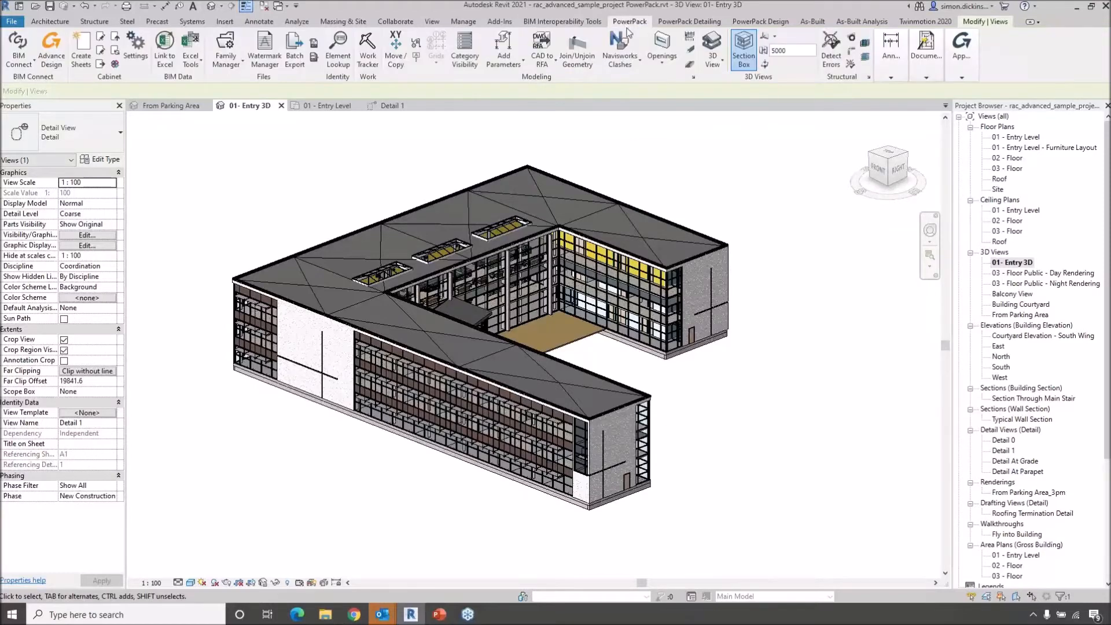
left_click(712, 61)
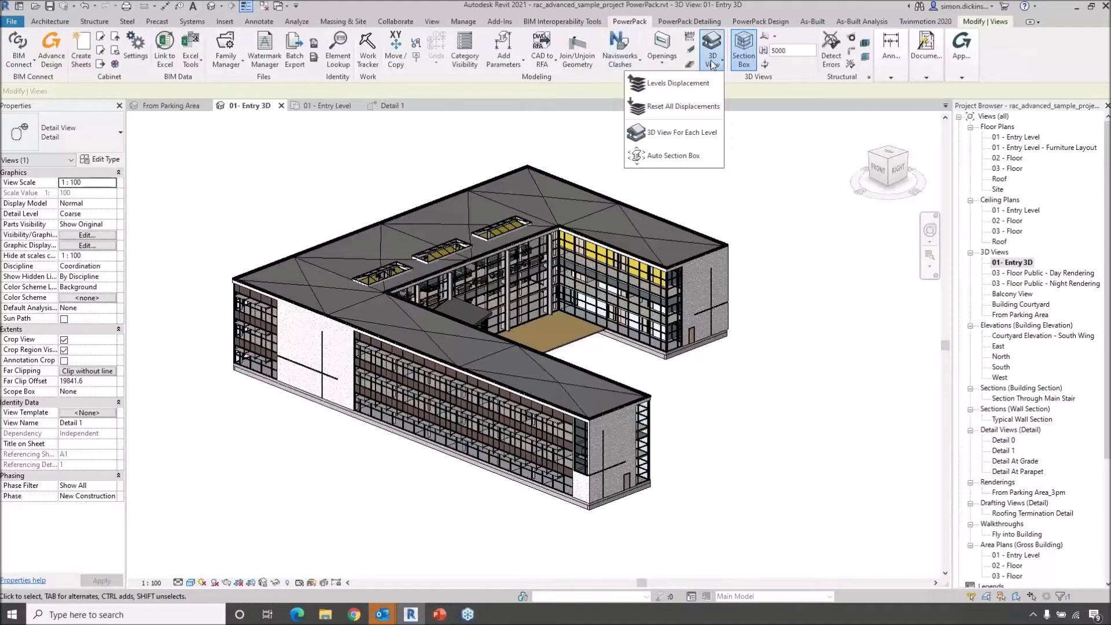
left_click(683, 133)
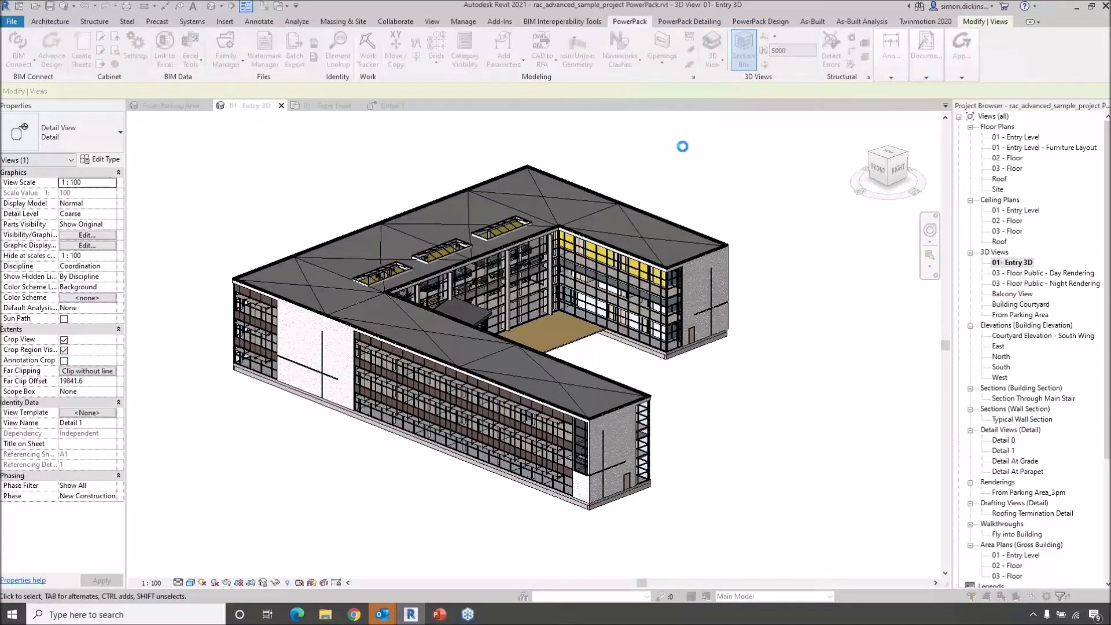
left_click_drag(591, 167, 572, 102)
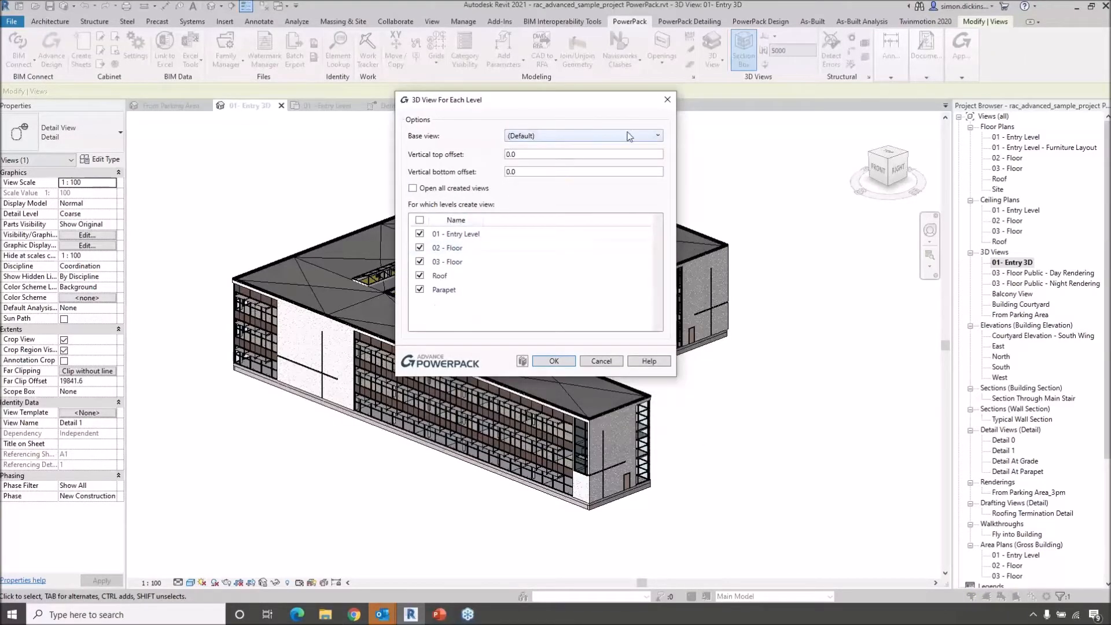
left_click(656, 137)
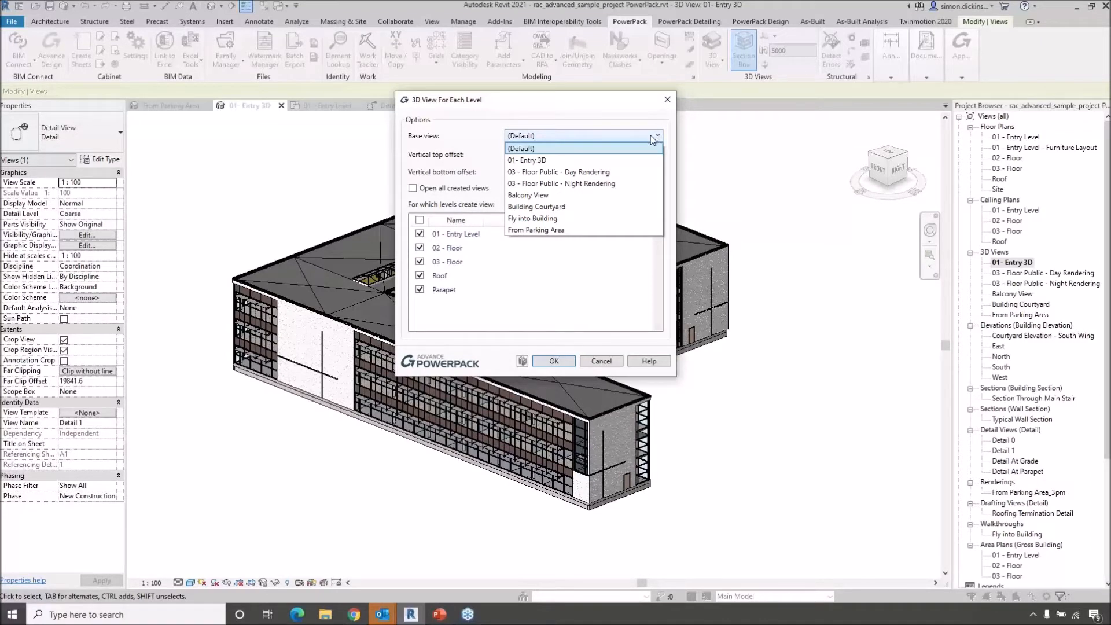
left_click(540, 160)
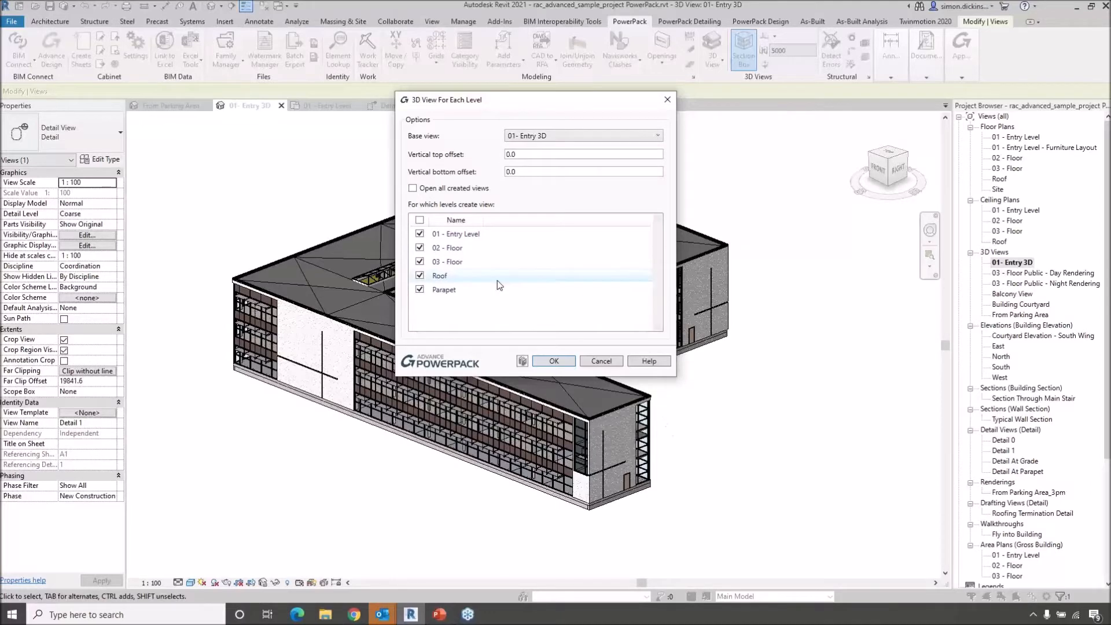
Step: Create 3D views without Roof and Parapet, for 01 - Entry Level, 02 - Floor and 03 - Floor, with vertical top and bottom offsets of -500
left_click(420, 289)
left_click(421, 276)
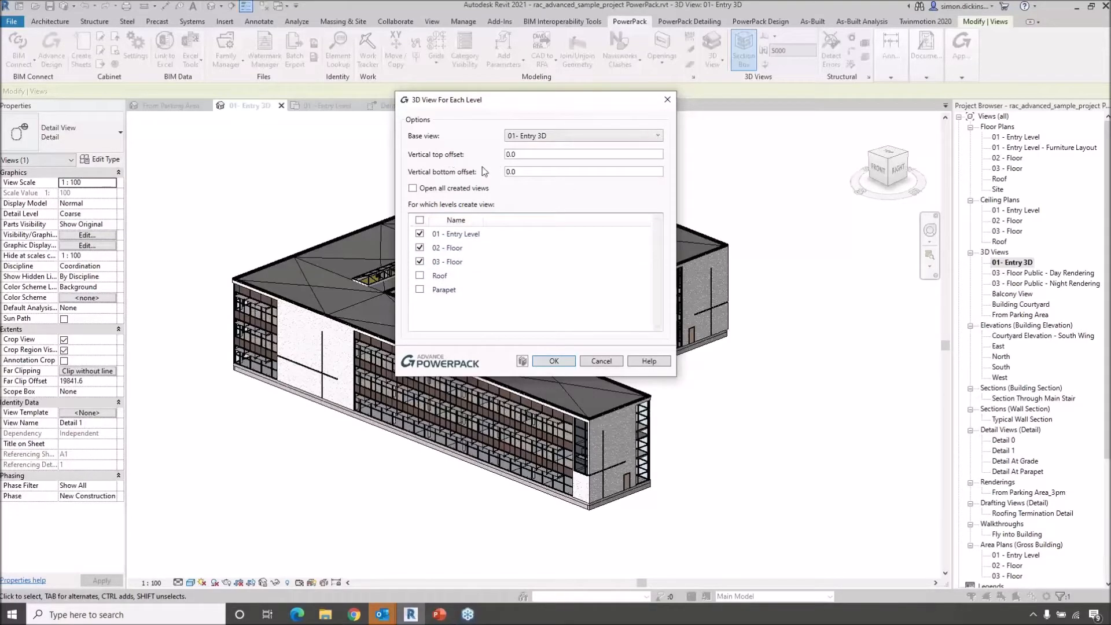
left_click_drag(525, 154, 474, 165)
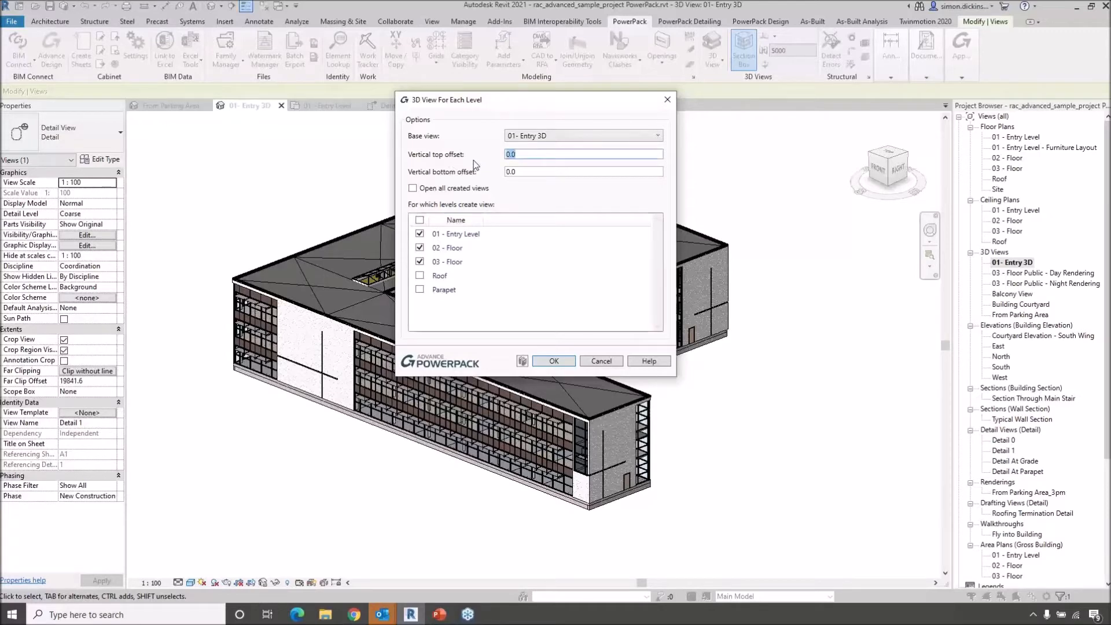
type("-500")
left_click(541, 173)
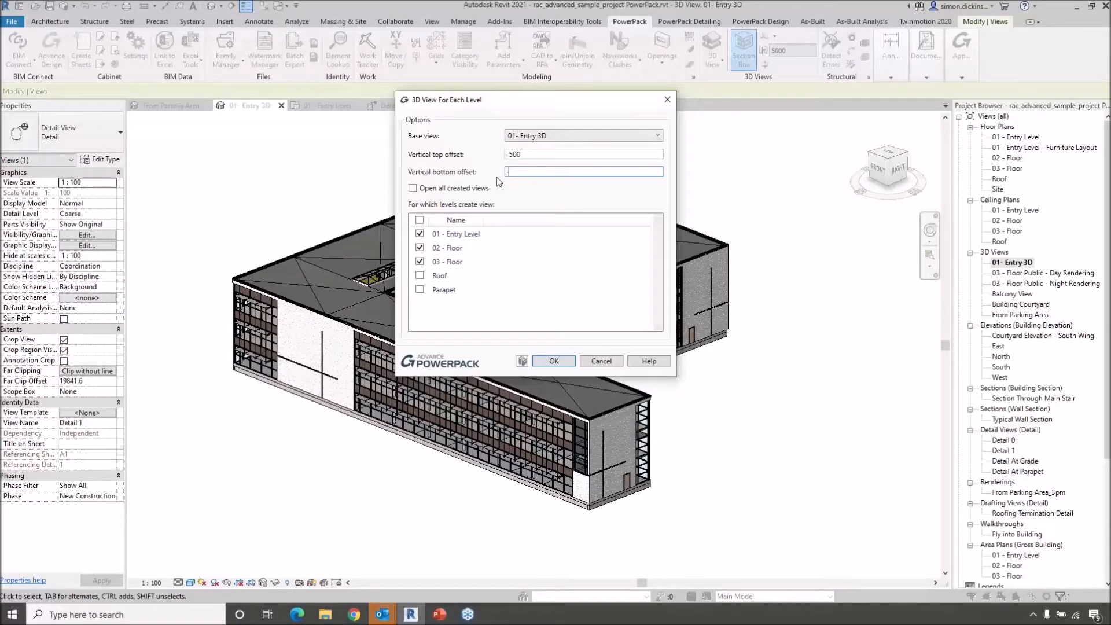
type("00")
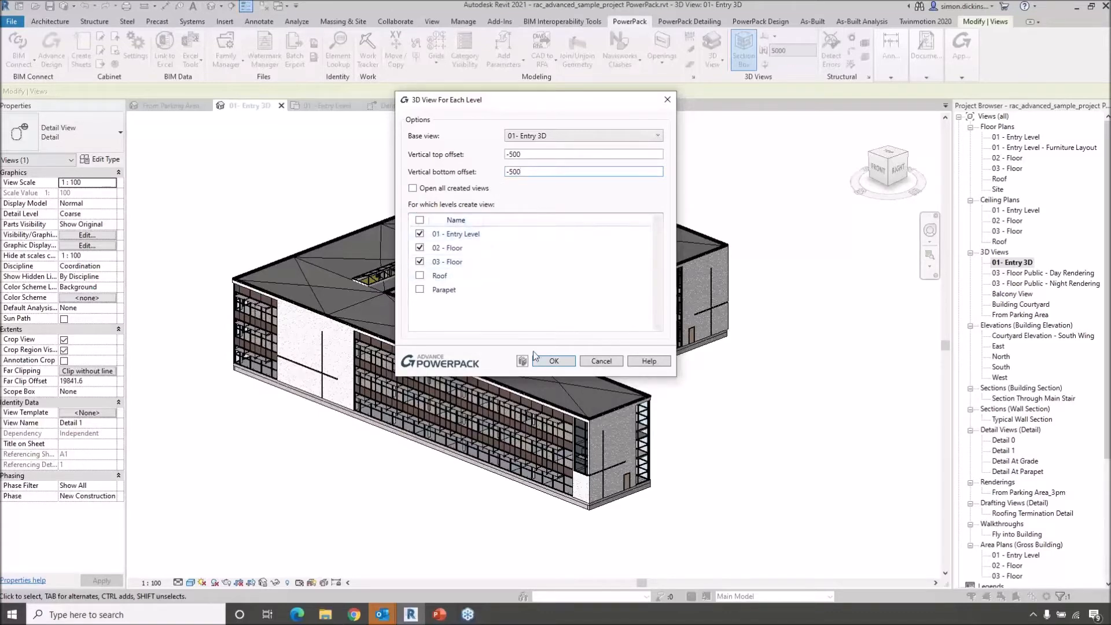
left_click(553, 361)
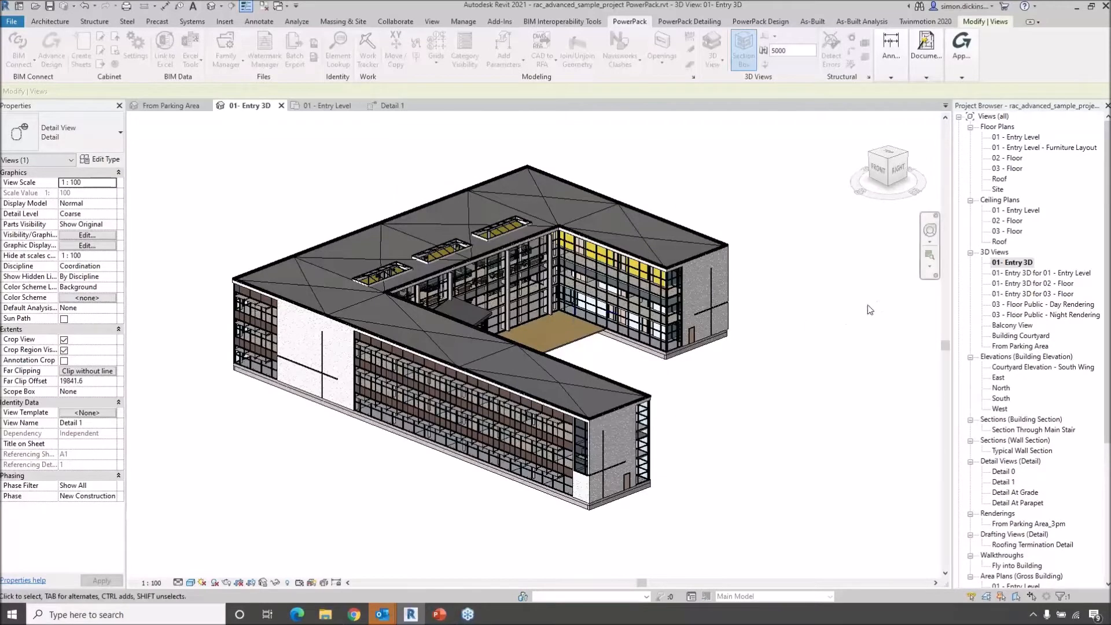
Step: Open the generated 01- Entry 3D views for 01 - Entry Level, 02 - Floor and 03 - Floor in turn
left_click(1017, 274)
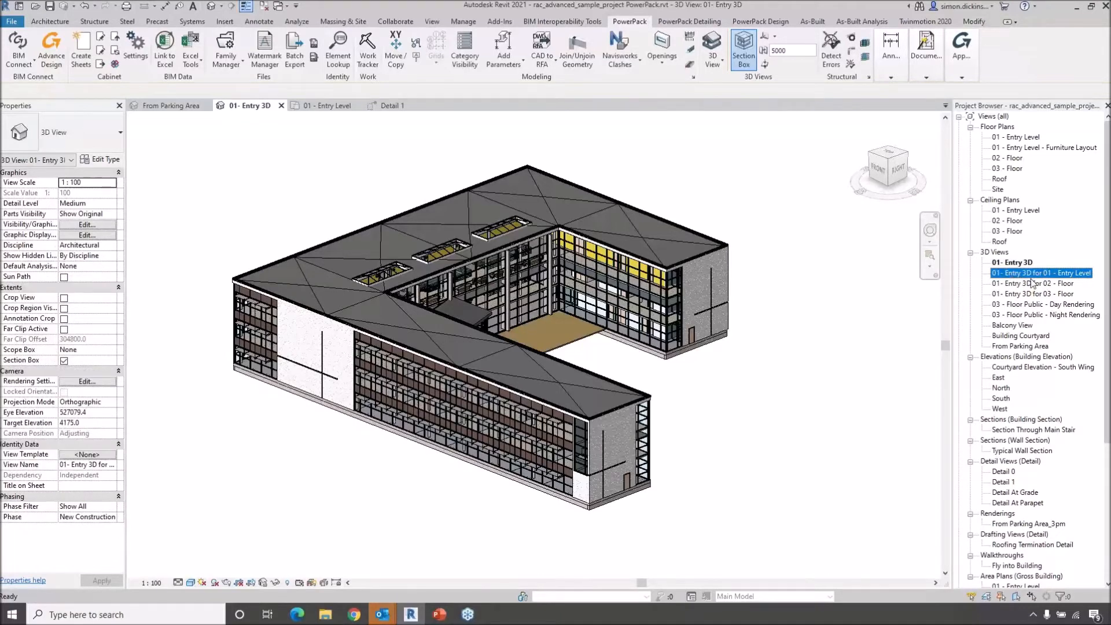
double_click(1029, 274)
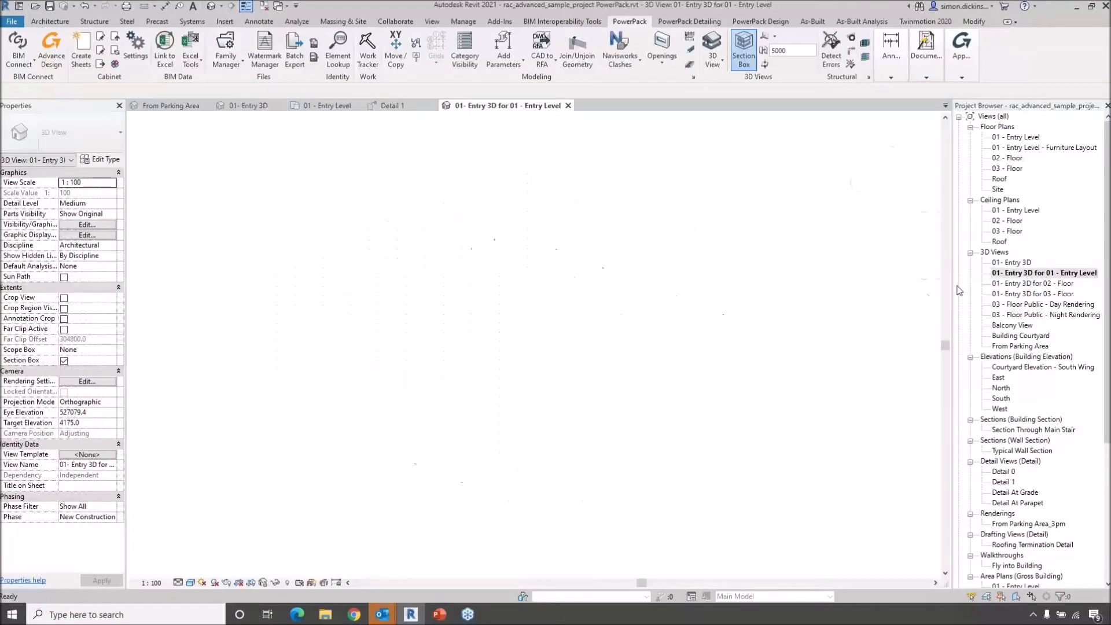
double_click(1052, 283)
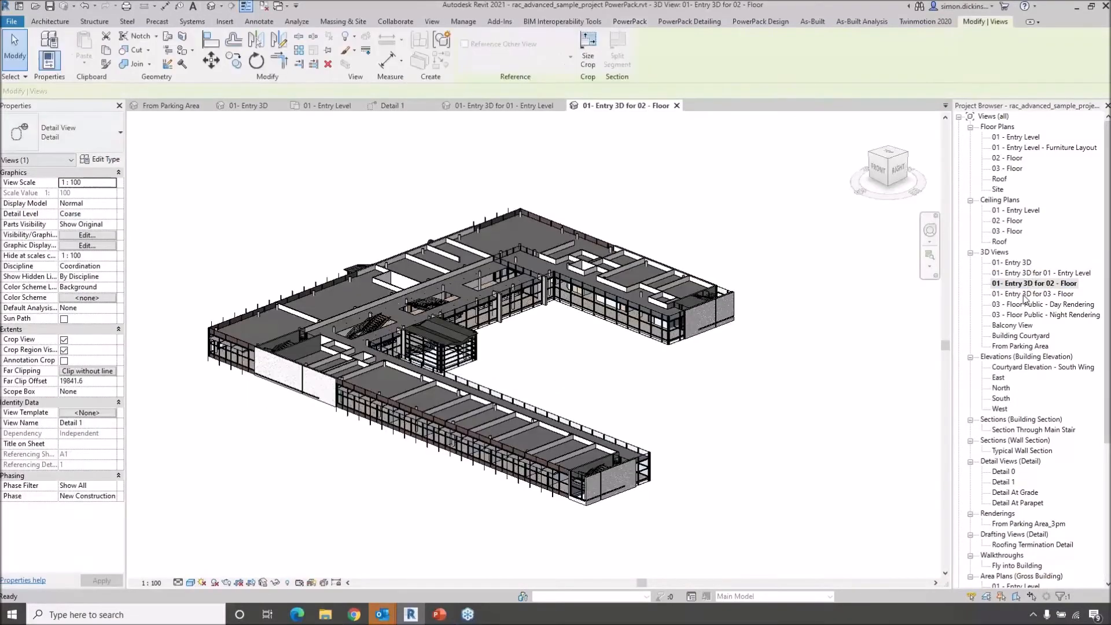
left_click(1023, 294)
double_click(1023, 294)
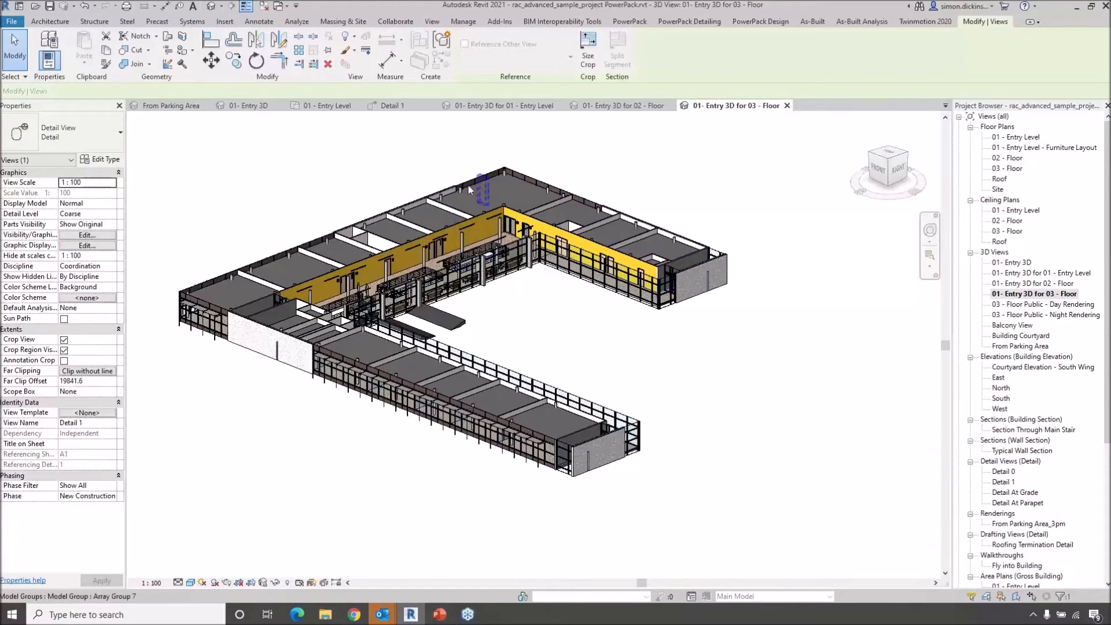
Step: Inspect the 3D view for 01 - Entry Level up close, and revisit the views for 02 - Floor and 03 - Floor
double_click(1017, 274)
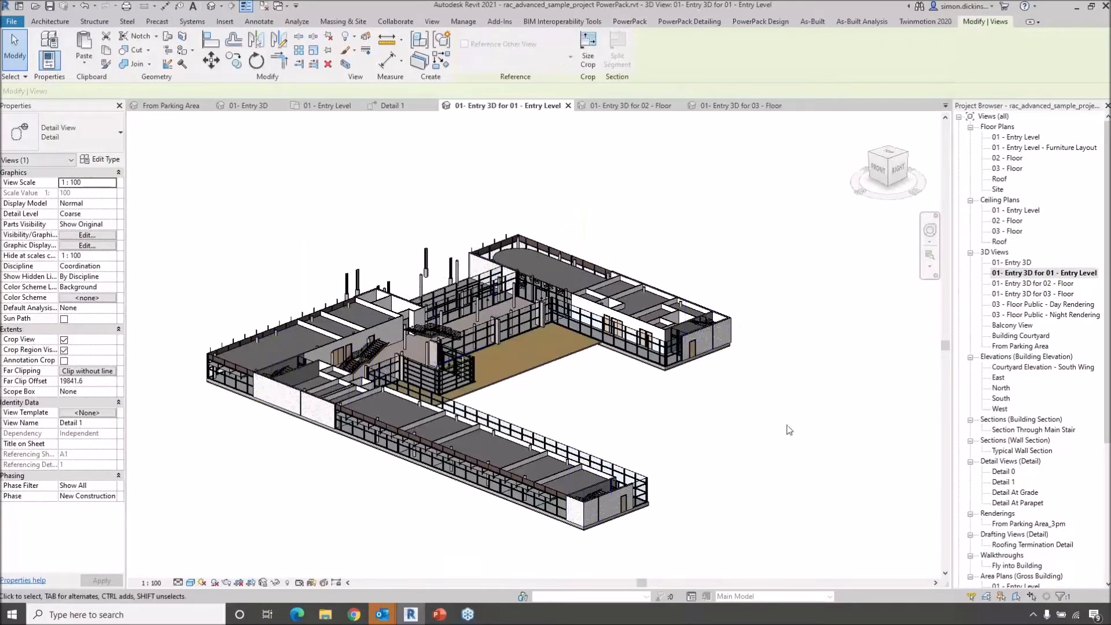
scroll(721, 340, "up", 3)
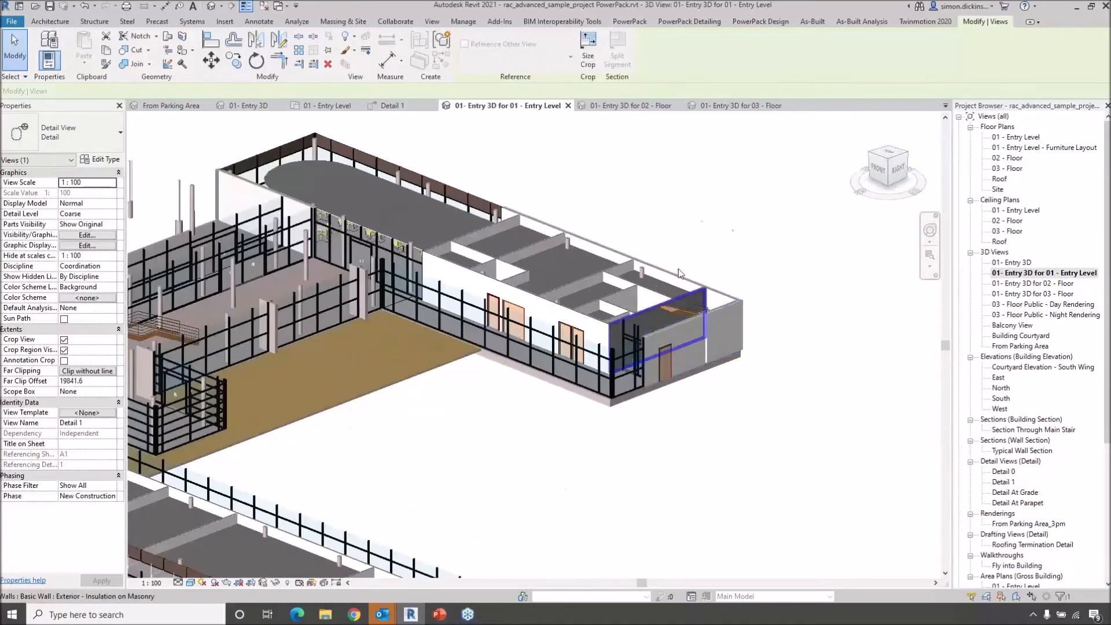
scroll(839, 342, "down", 4)
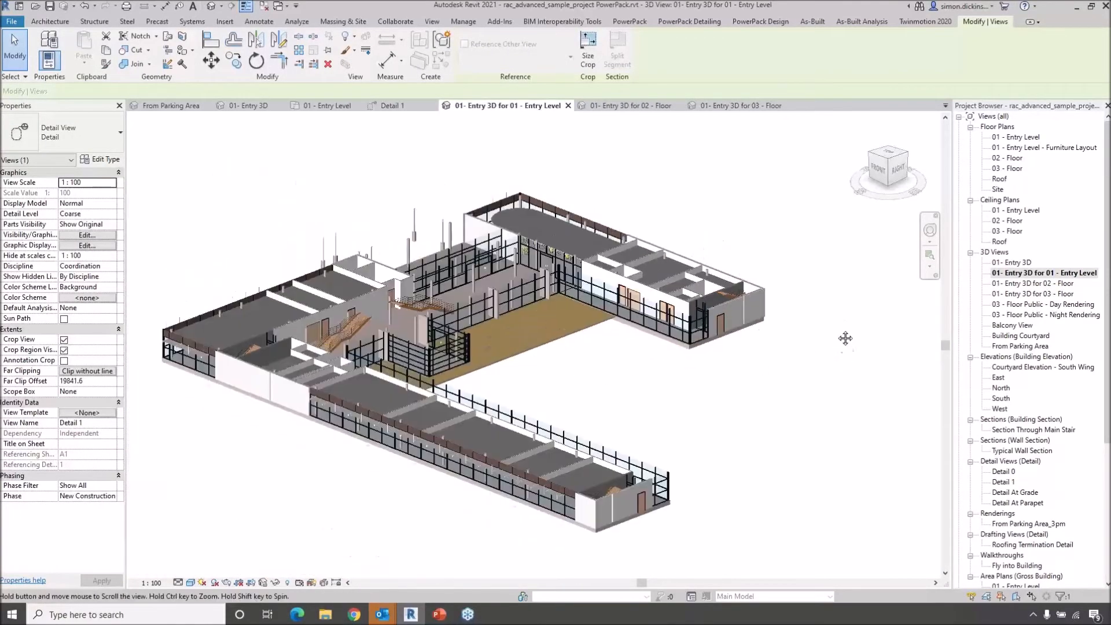
double_click(1044, 284)
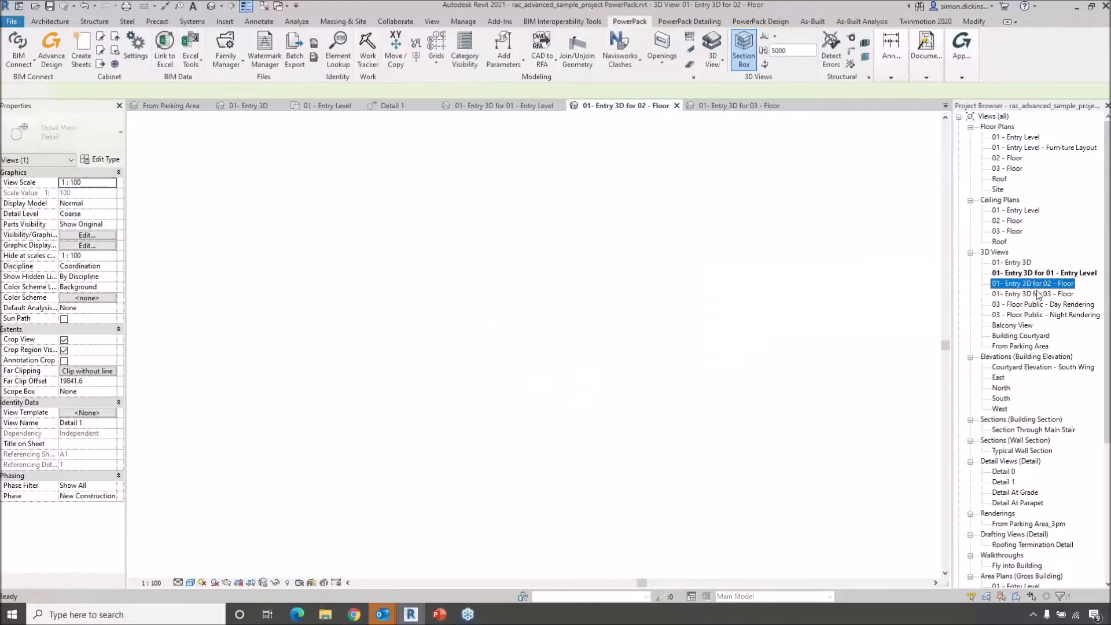
left_click(1024, 295)
left_click(1023, 295)
left_click(995, 295)
left_click(902, 321)
double_click(1004, 294)
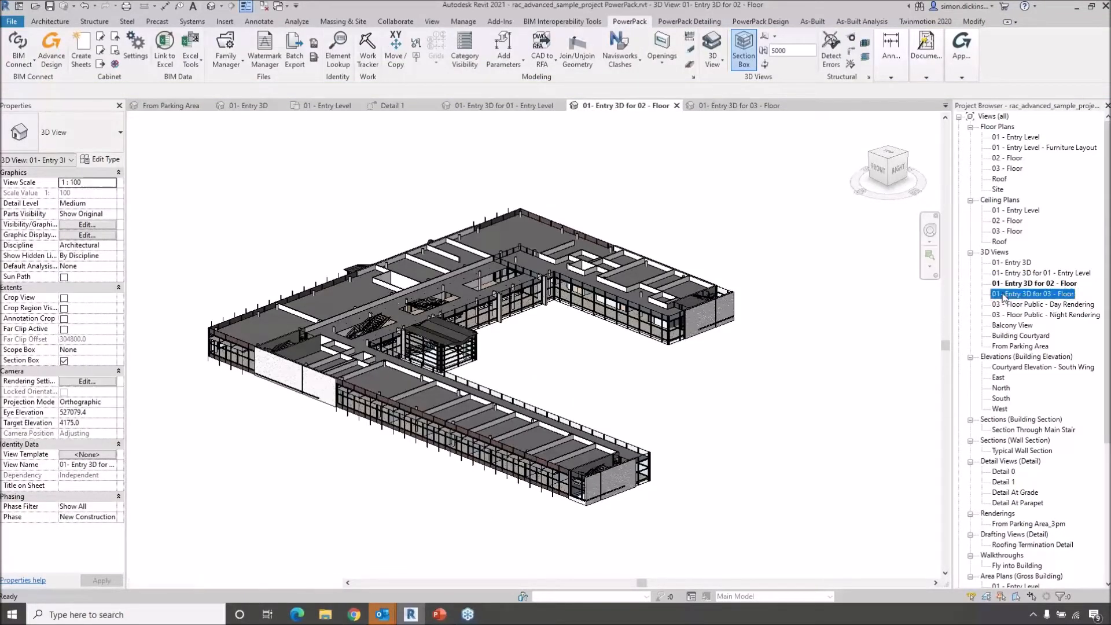
Step: Open the 01 - Entry Level - Furniture Layout floor plan at the room with the round dining tables
double_click(1007, 150)
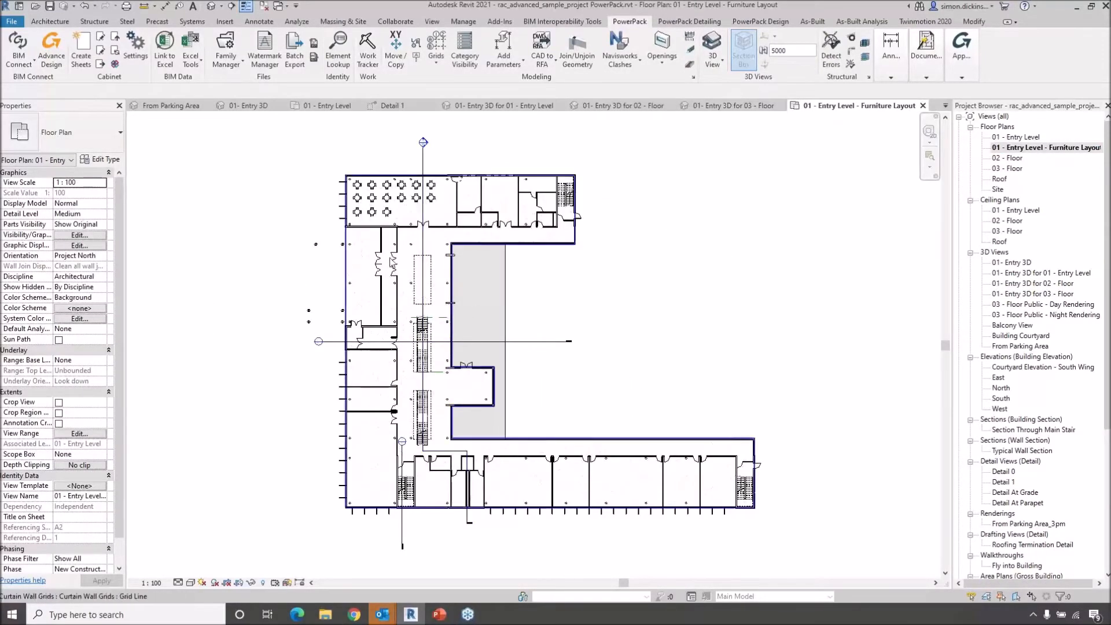
middle_click_drag(428, 256, 588, 307)
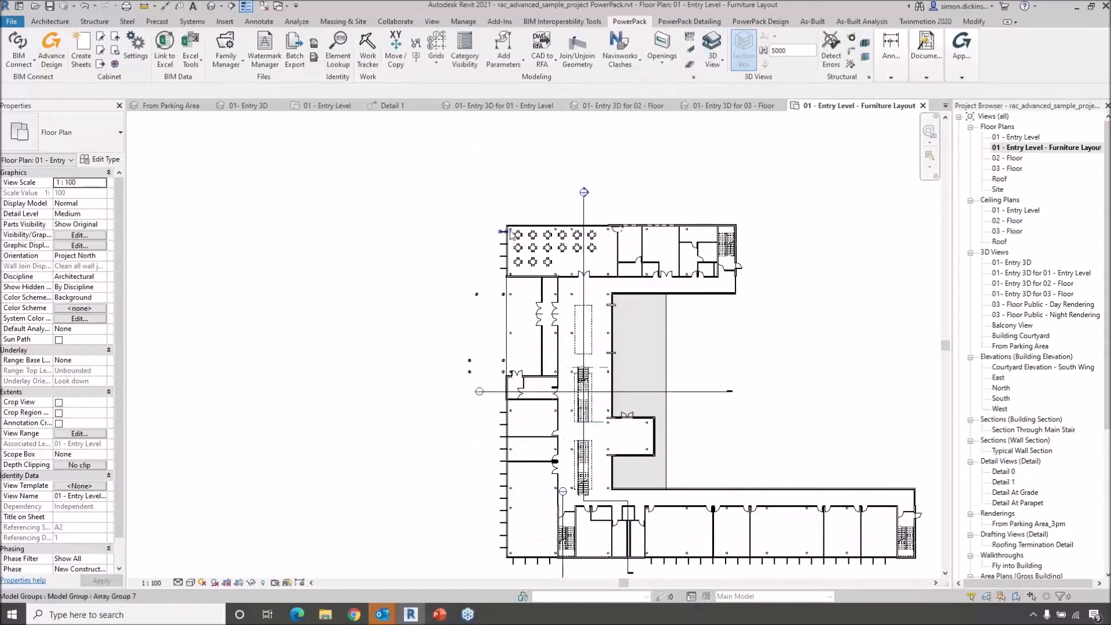
scroll(550, 252, "up", 5)
mouse_move(794, 301)
middle_mouse_down()
mouse_move(736, 257)
mouse_move(506, 184)
middle_mouse_up()
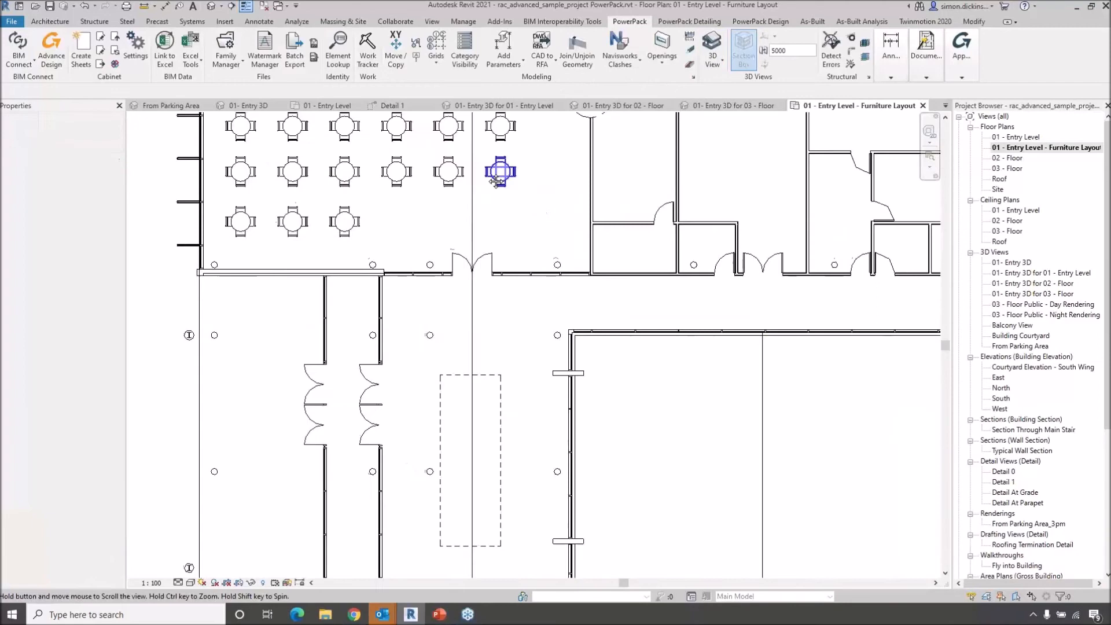
Step: Isolate the last round dining table of the second row in a 3D view using Revit's Selection Box
left_click(505, 184)
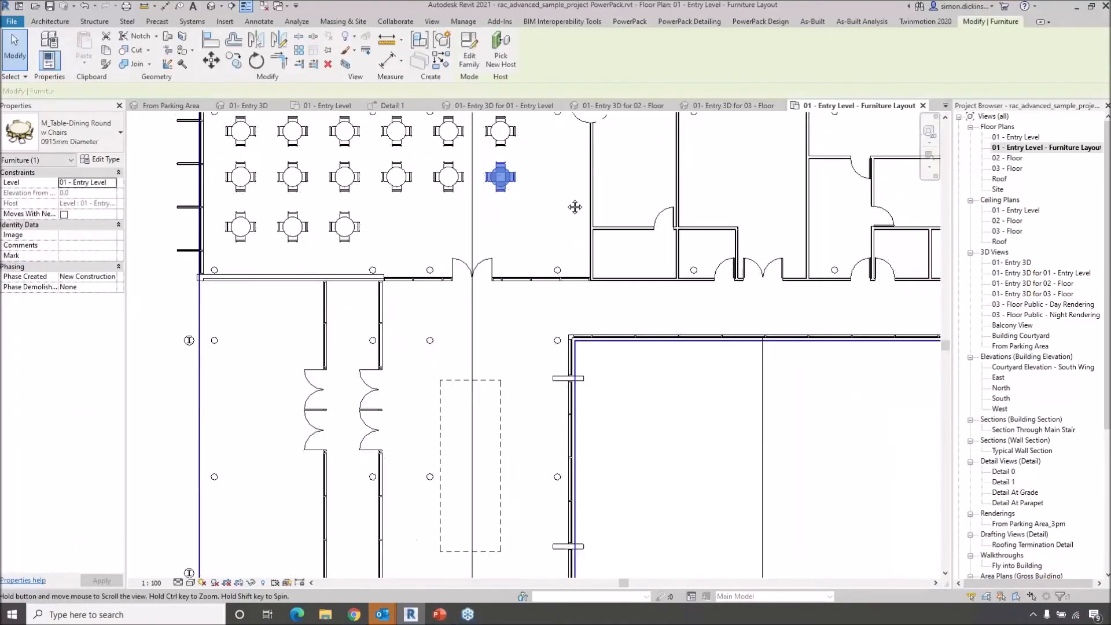
middle_click_drag(575, 206, 588, 248)
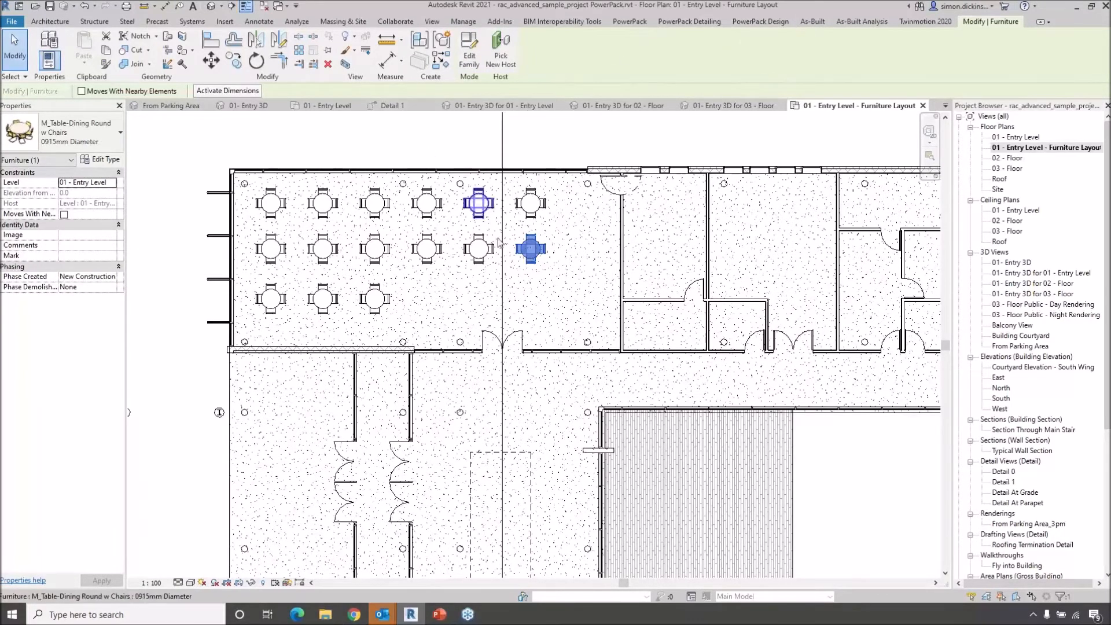
left_click(345, 65)
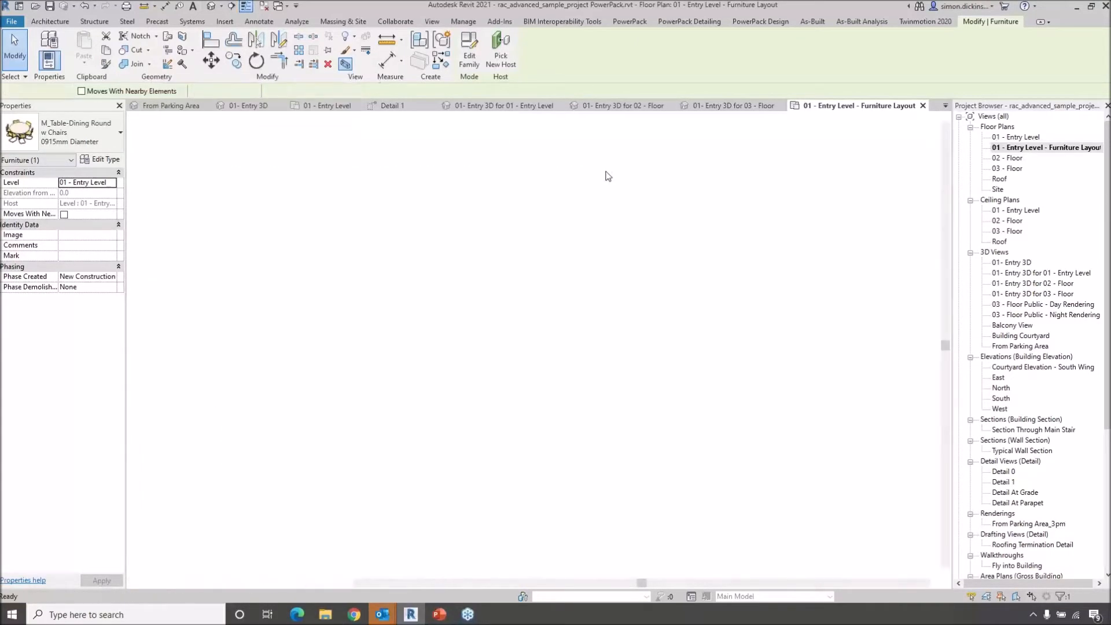
middle_click_drag(532, 198, 570, 391)
scroll(564, 318, "up", 5)
scroll(547, 259, "up", 5)
middle_click_drag(553, 295, 650, 266)
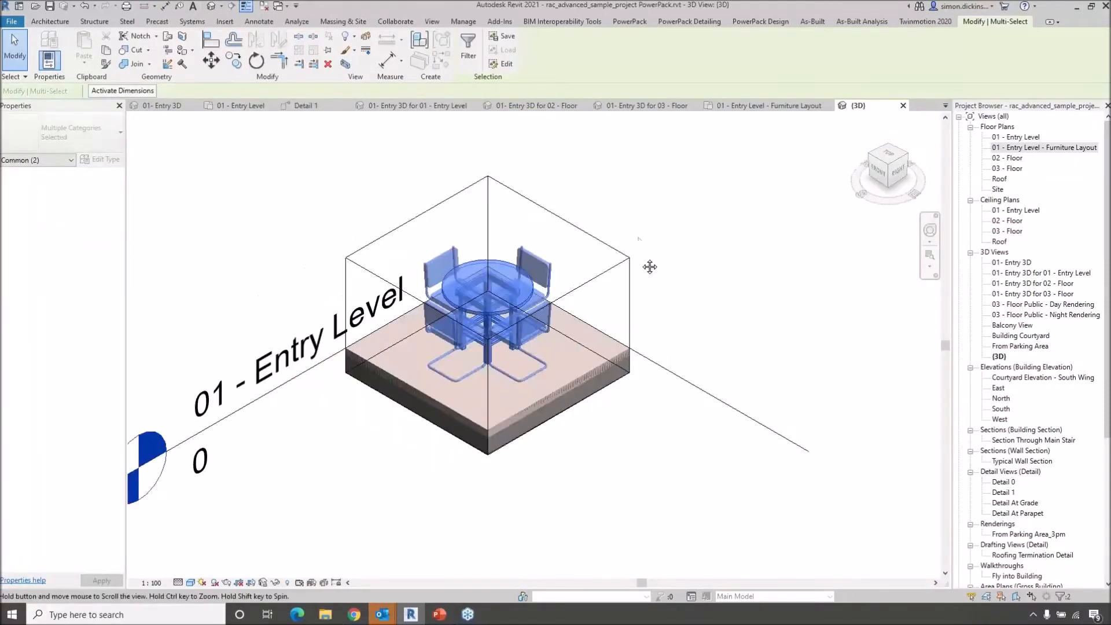
Step: Deselect the table and delete the {3D} view from the project
left_click(645, 265)
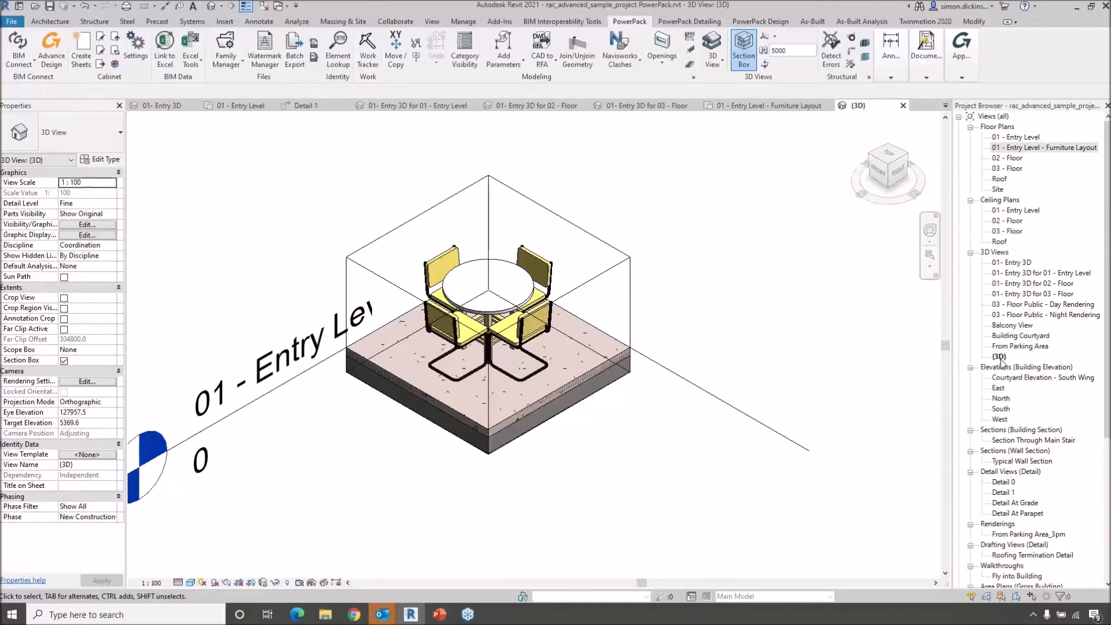
key("Delete")
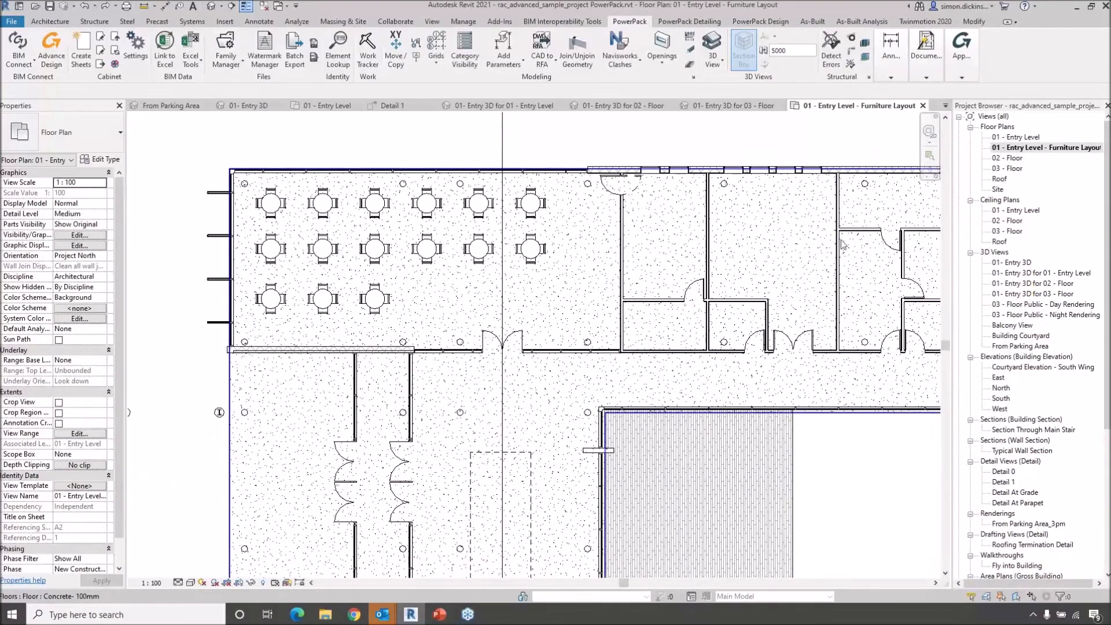
Step: Start Auto Section Box for the last round dining table of the second row and check the available target 3D views
mouse_move(831, 259)
middle_mouse_down()
mouse_move(746, 250)
mouse_move(852, 256)
middle_mouse_up()
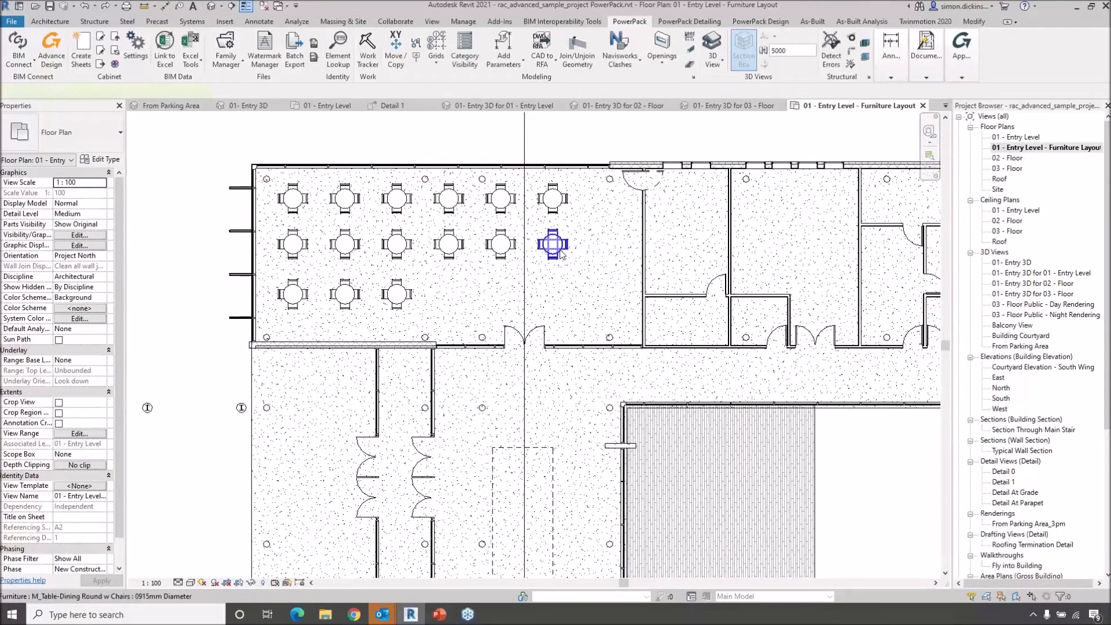
left_click(560, 253)
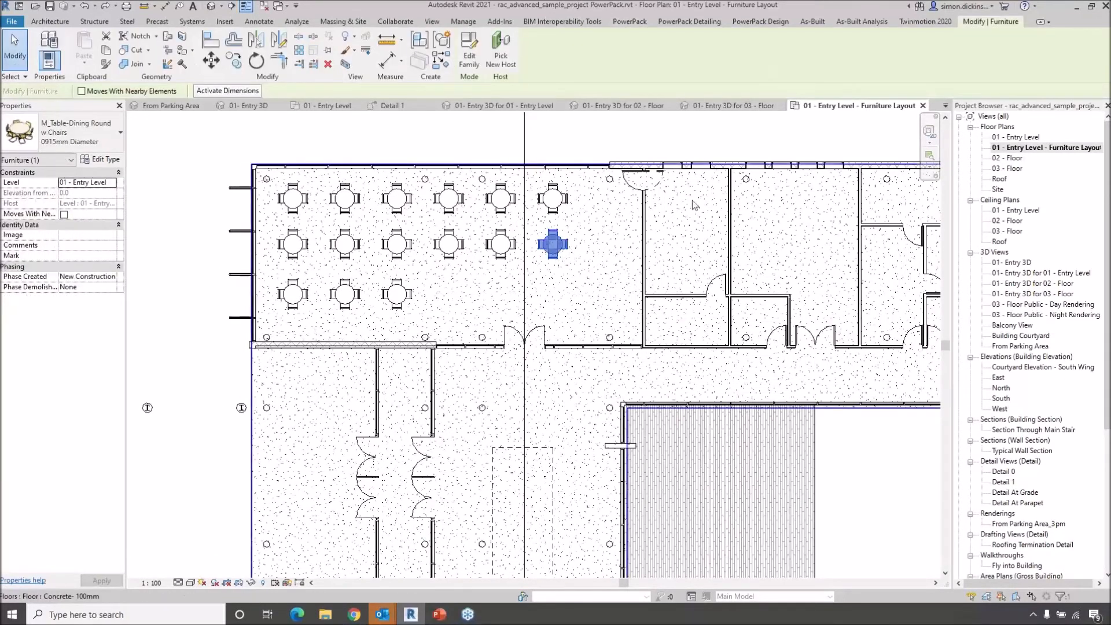
left_click(630, 21)
left_click(713, 63)
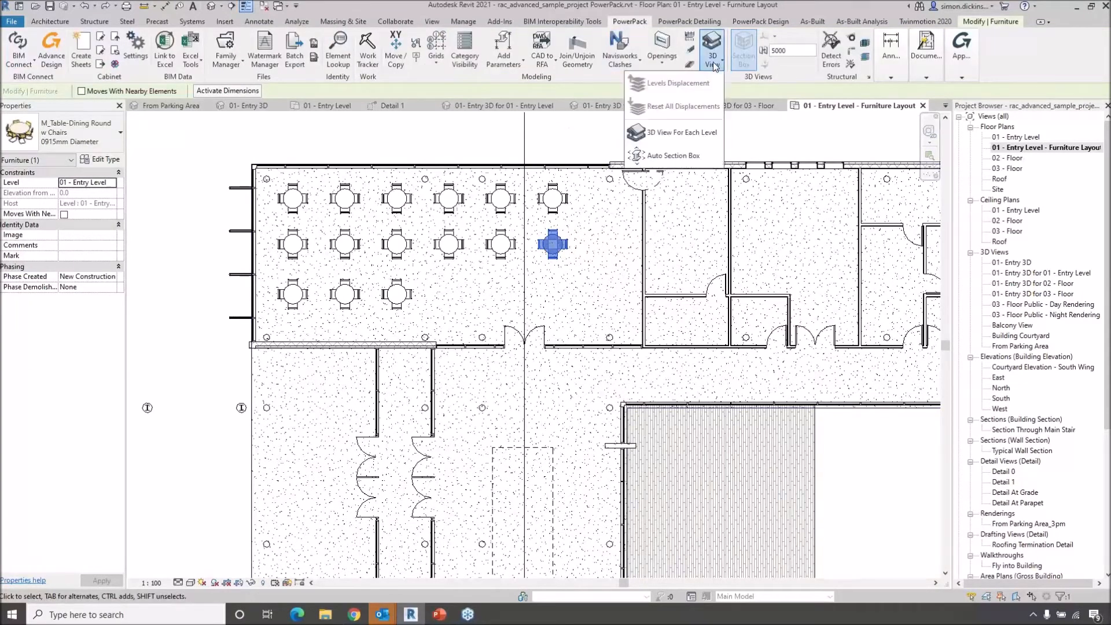
left_click(684, 160)
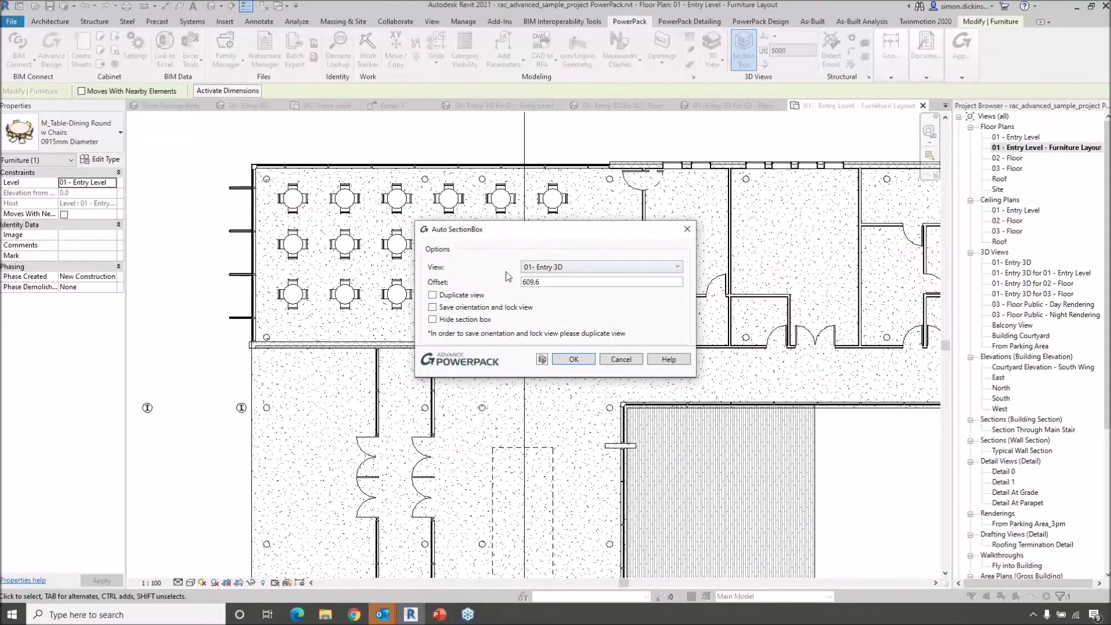
left_click(559, 269)
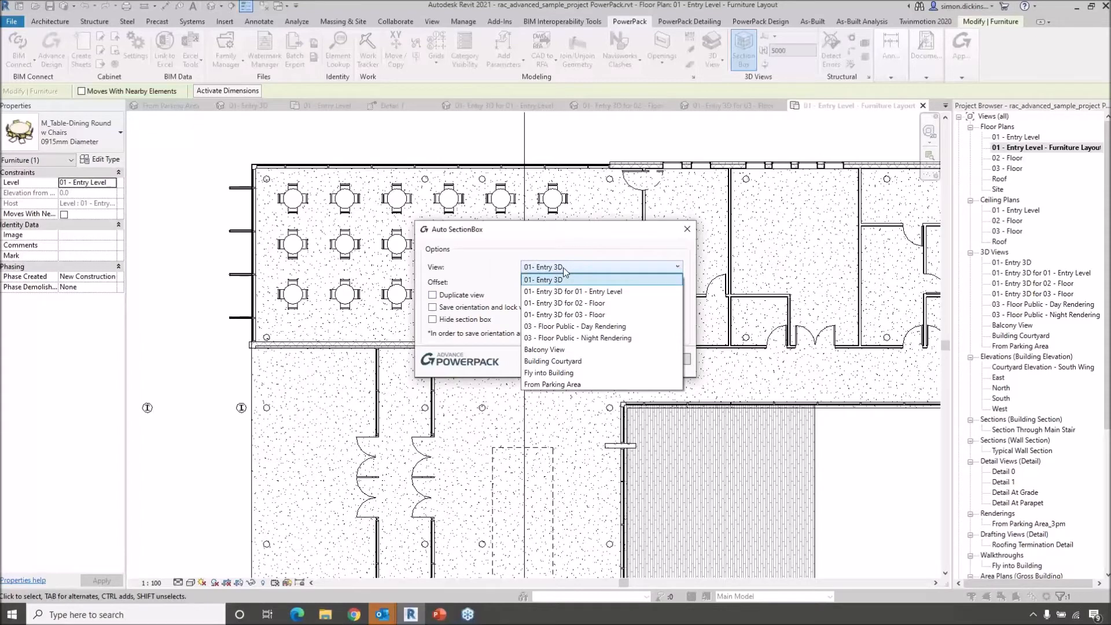
left_click(564, 267)
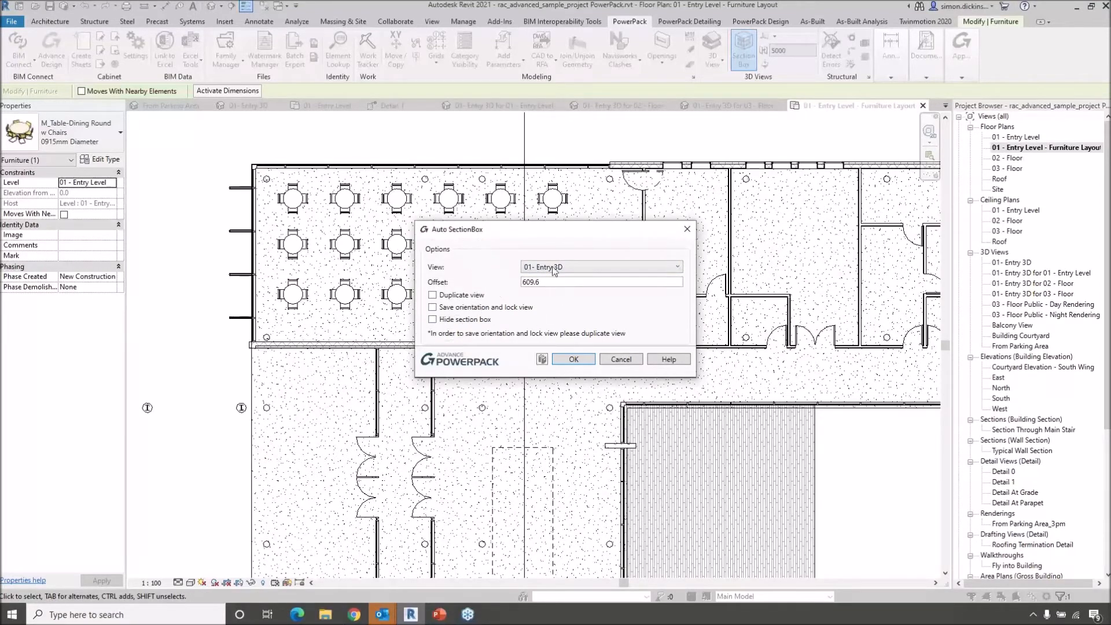
Step: Create the section box in a duplicate of the 01- Entry 3D view with an offset of 1000 and the box hidden
left_click_drag(565, 231, 568, 308)
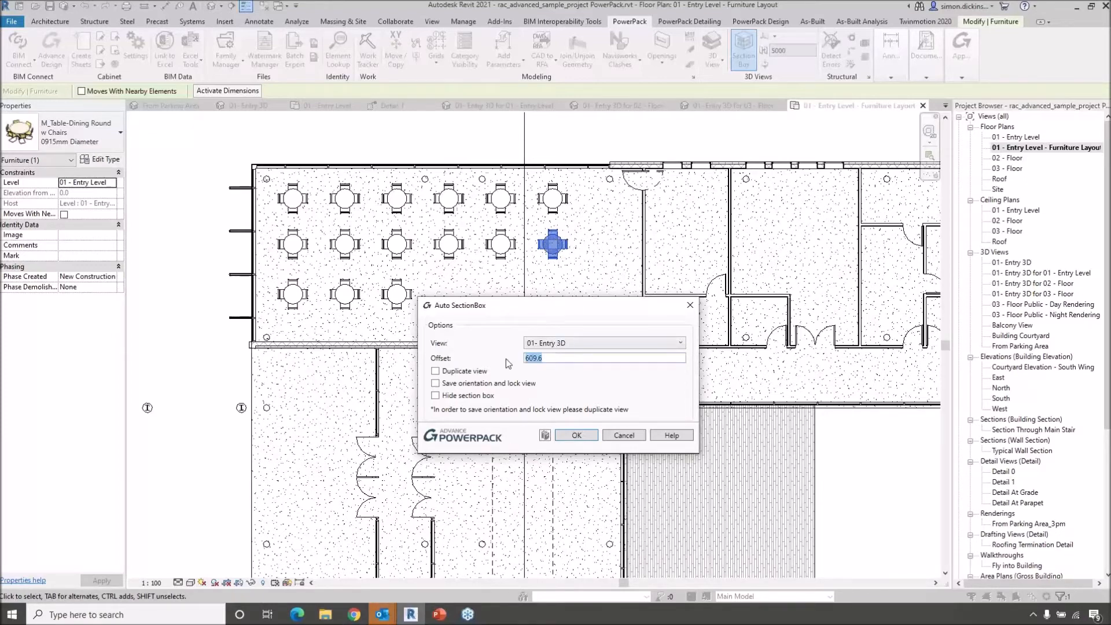
type("3")
type("1000")
left_click_drag(520, 311, 471, 188)
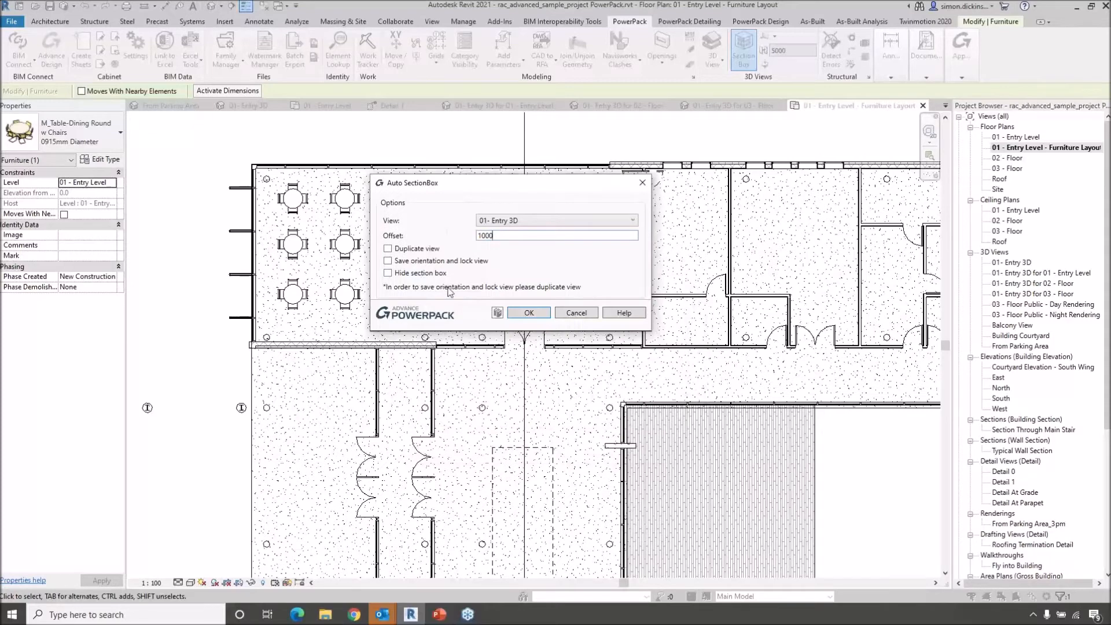
left_click(502, 222)
left_click(388, 274)
left_click(528, 315)
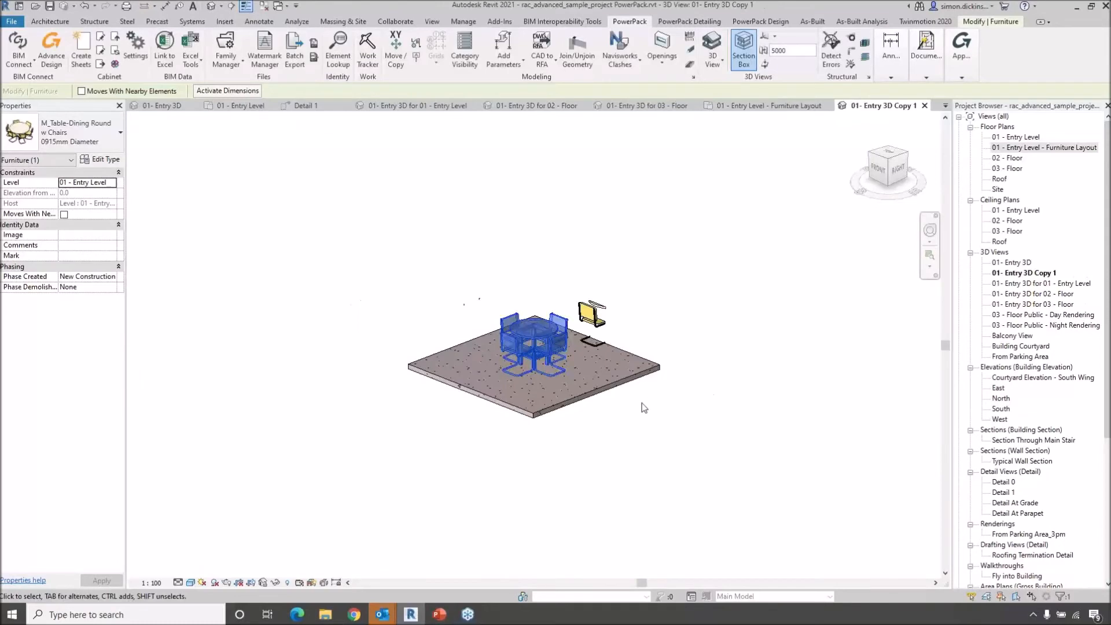
Step: Examine the isolated table up close in 01- Entry 3D Copy 1, deselect it, and look at the view's orientation lock options
middle_click_drag(665, 416, 633, 429)
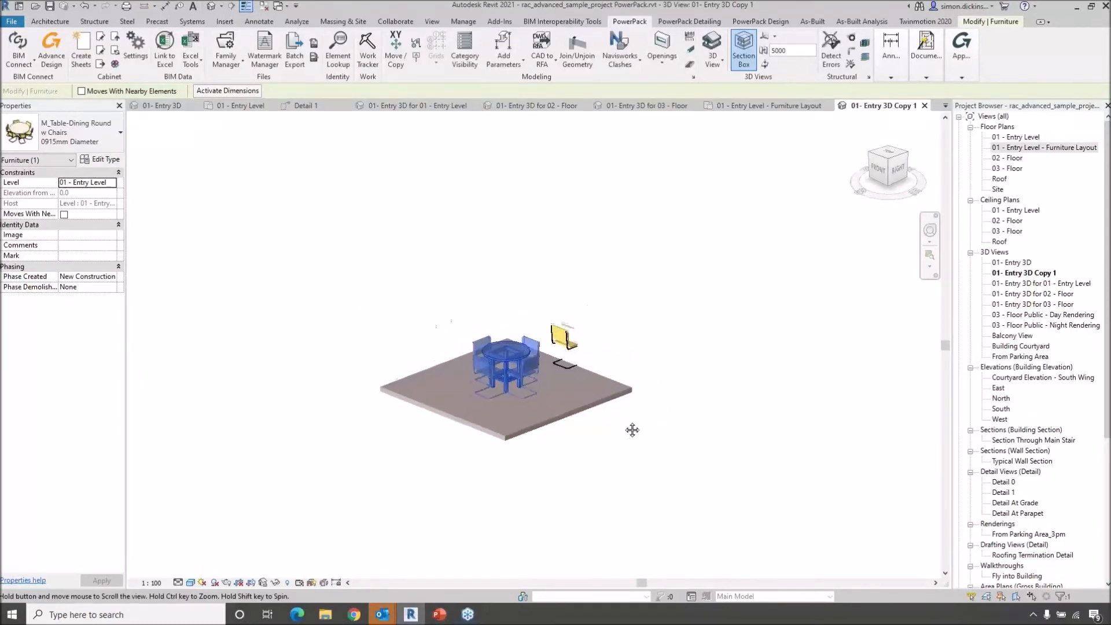
key("alt")
scroll(576, 338, "up", 4)
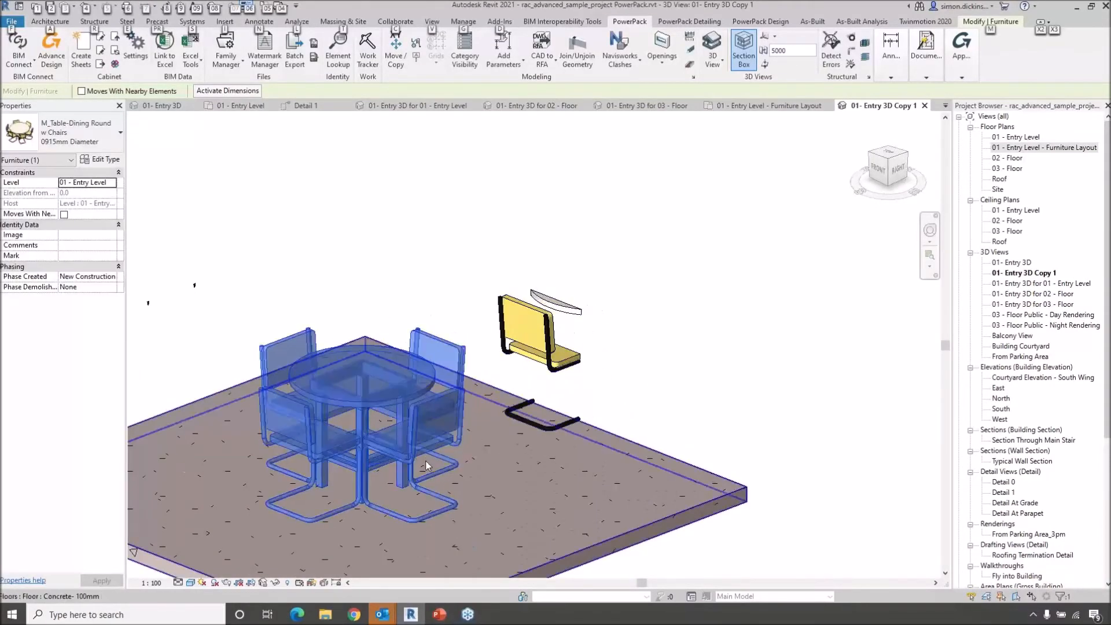
scroll(666, 404, "down", 5)
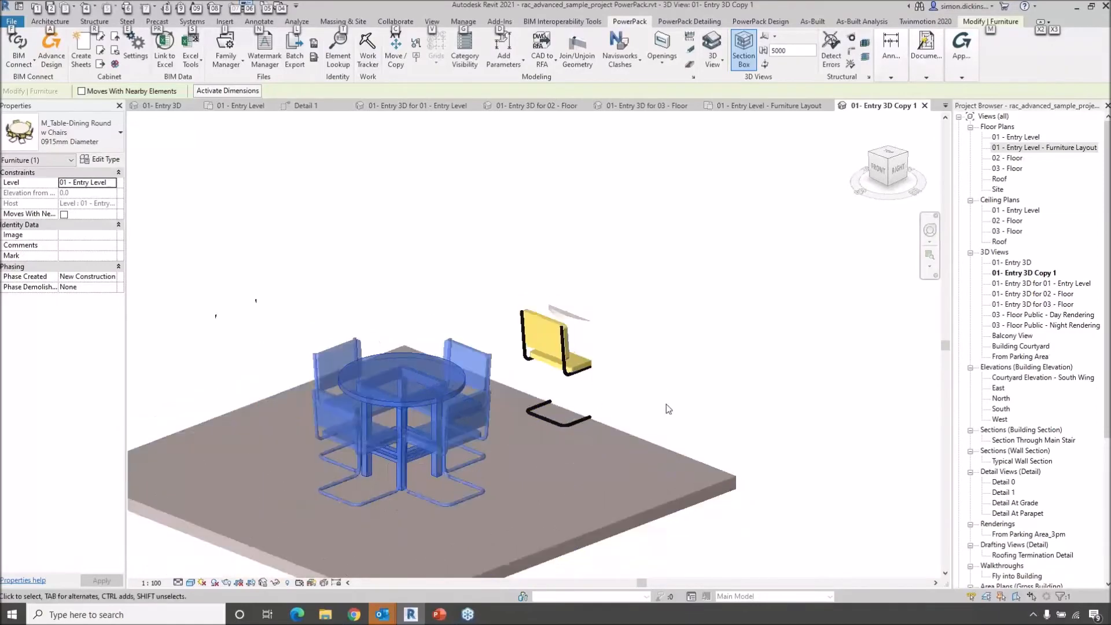
middle_click_drag(672, 341, 670, 313)
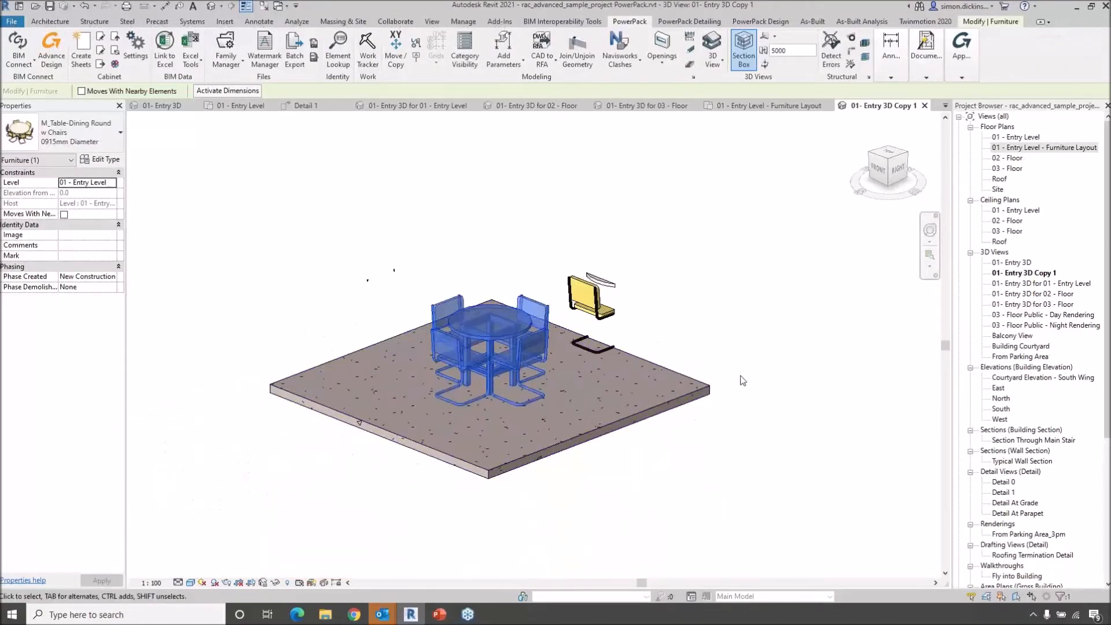
left_click(603, 463)
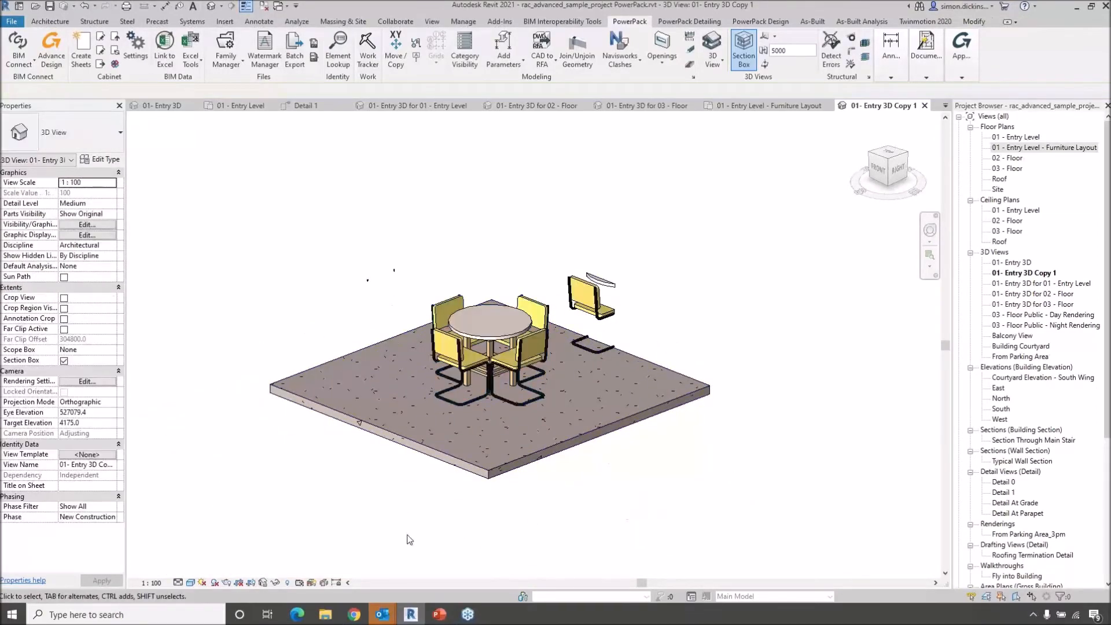
left_click(263, 583)
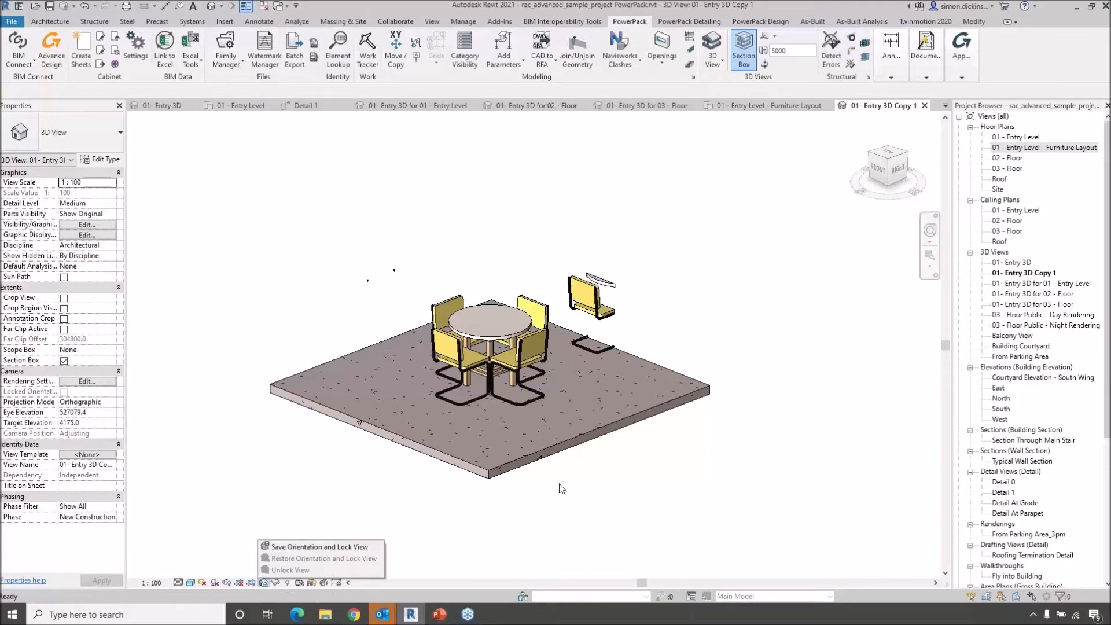
Step: Open the 01- Entry 3D view and look through its annotation category visibility settings without changing them
double_click(1009, 263)
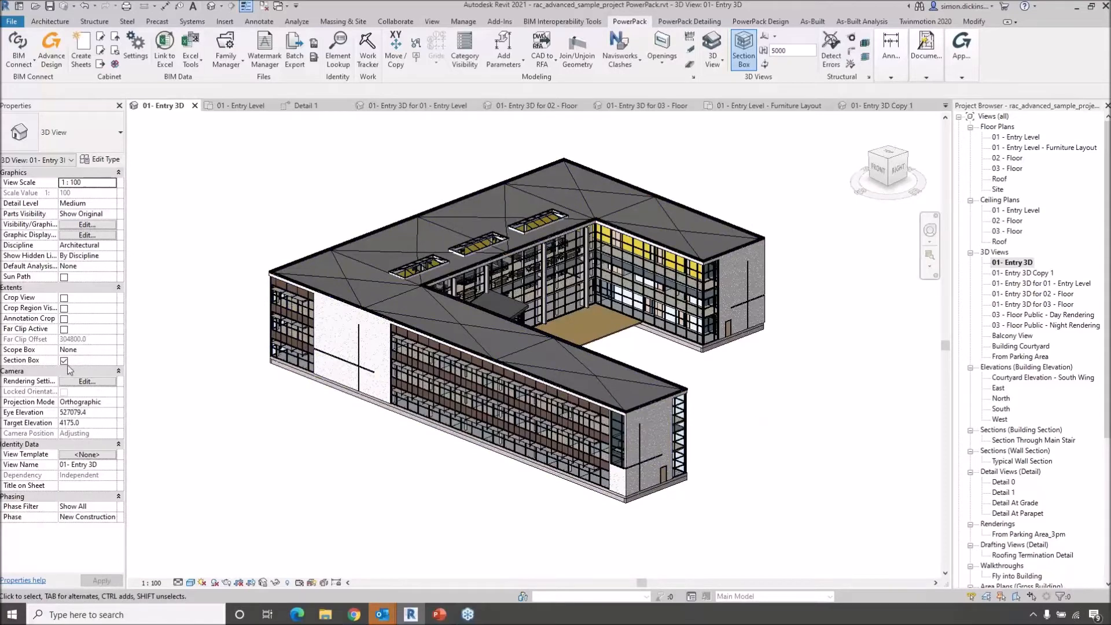
left_click(63, 361)
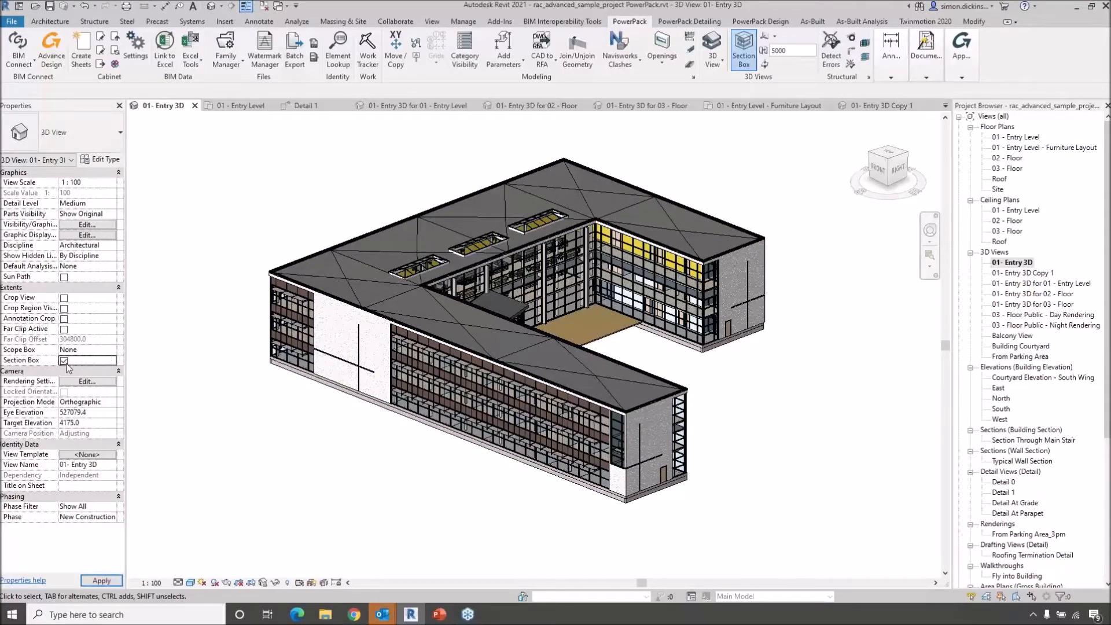
key("v")
key("g")
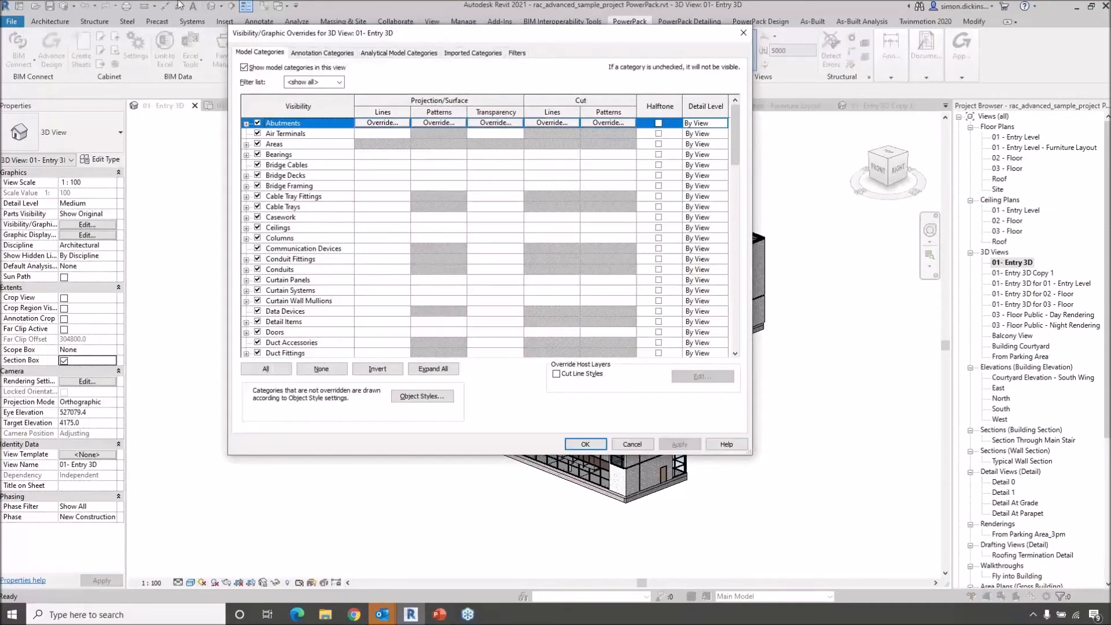
left_click(335, 52)
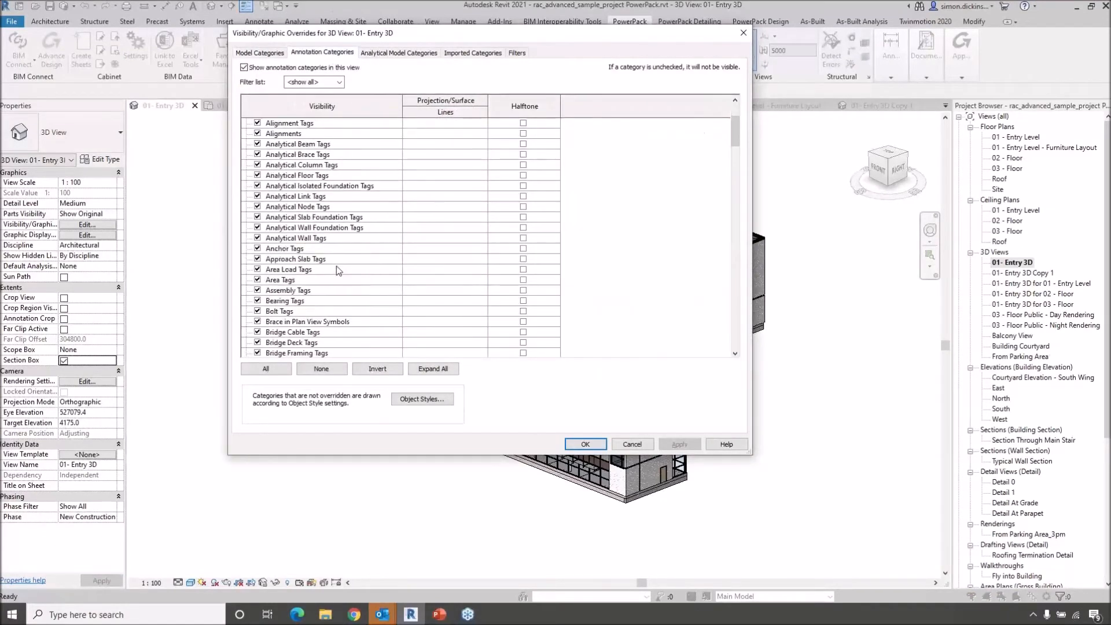
scroll(336, 273, "down", 6)
scroll(731, 197, "down", 5)
scroll(730, 205, "down", 15)
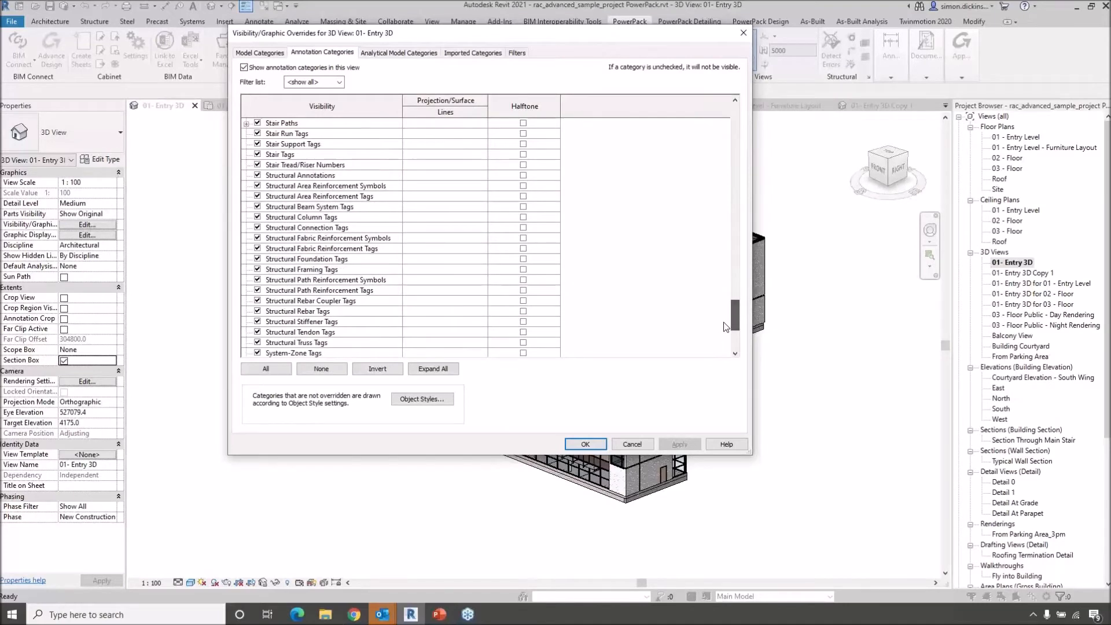
scroll(726, 325, "up", 4)
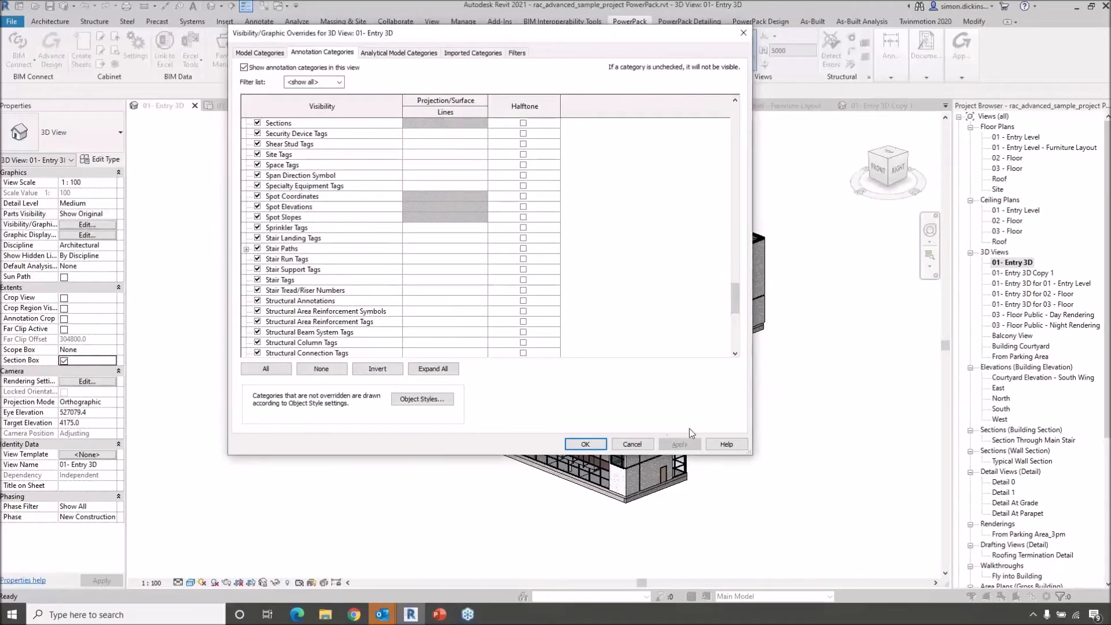
left_click(633, 444)
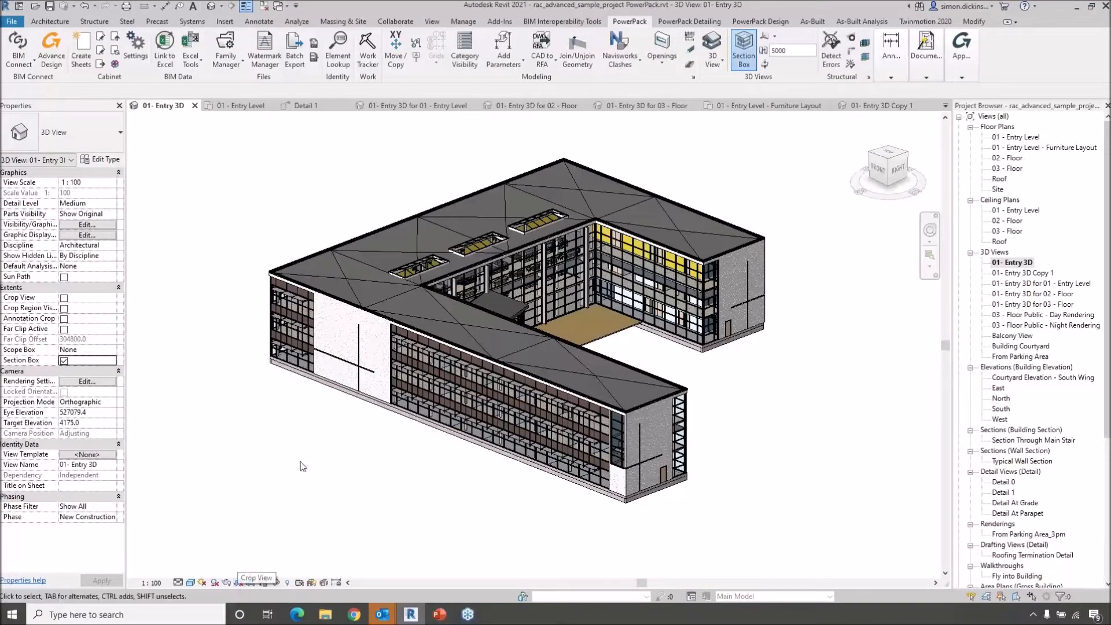
Step: Turn on Crop View for 01- Entry 3D with the crop region hidden, toggling the section box off and on along the way
scroll(318, 458, "down", 1)
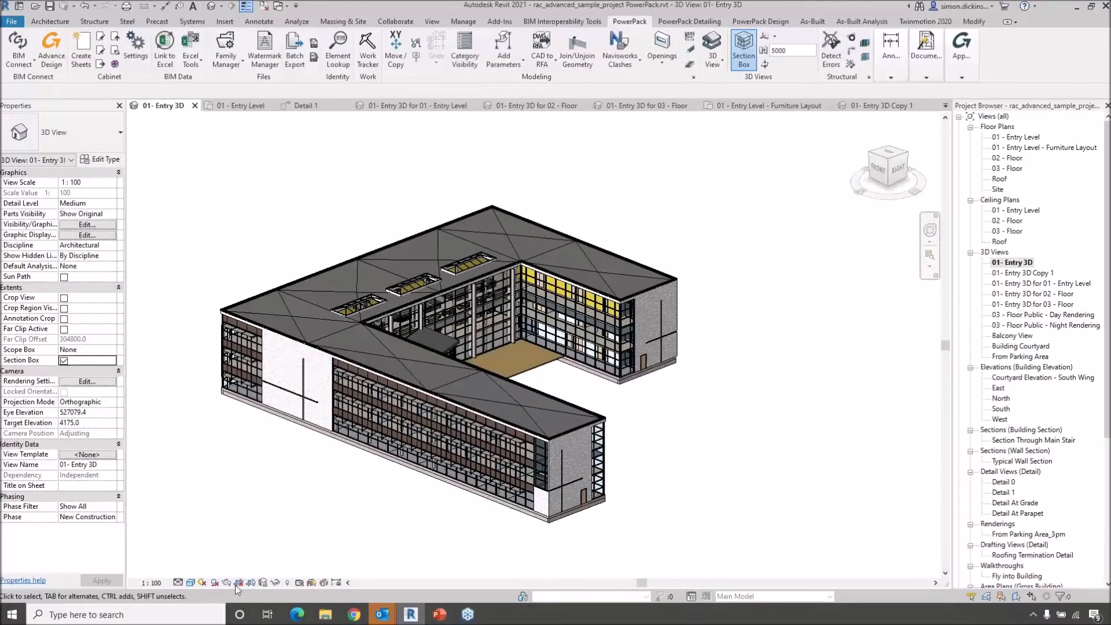
left_click(238, 585)
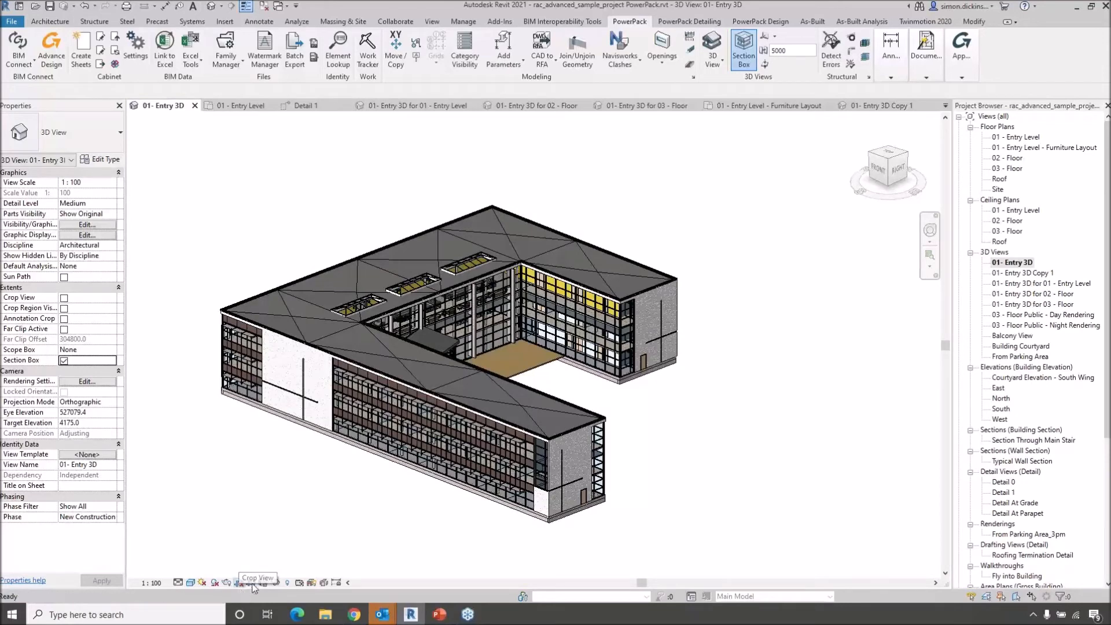
left_click(252, 584)
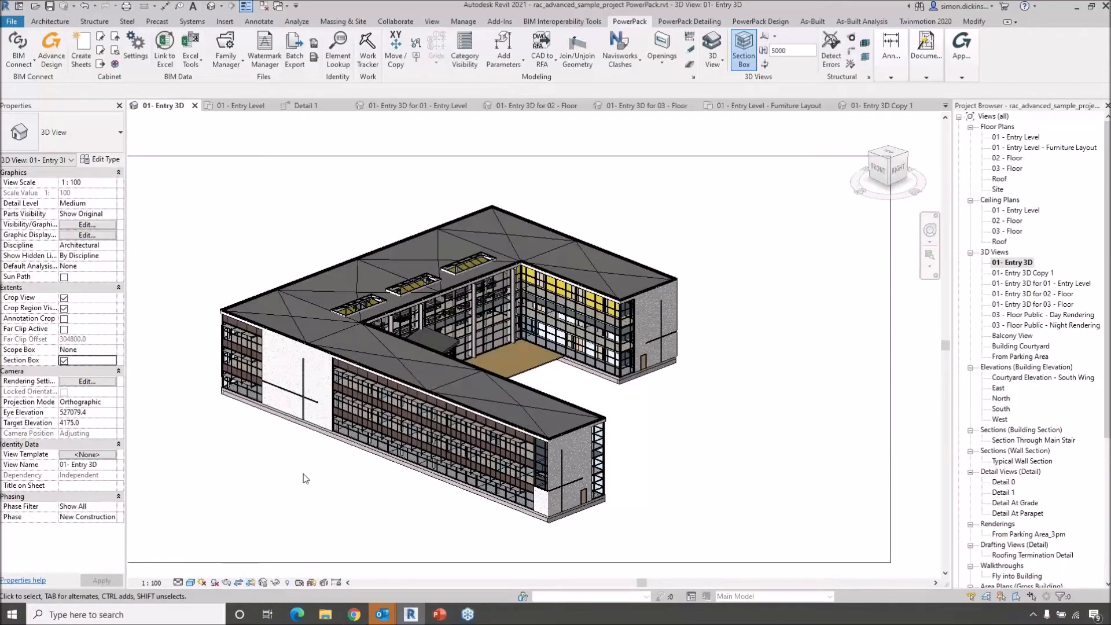
scroll(307, 474, "down", 3)
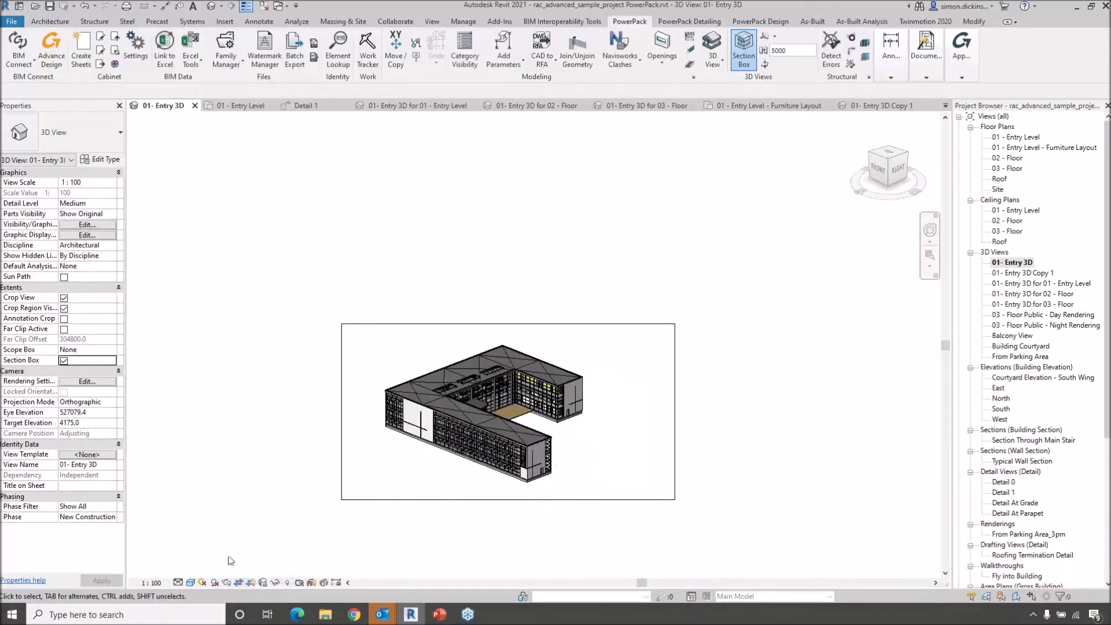
left_click(64, 361)
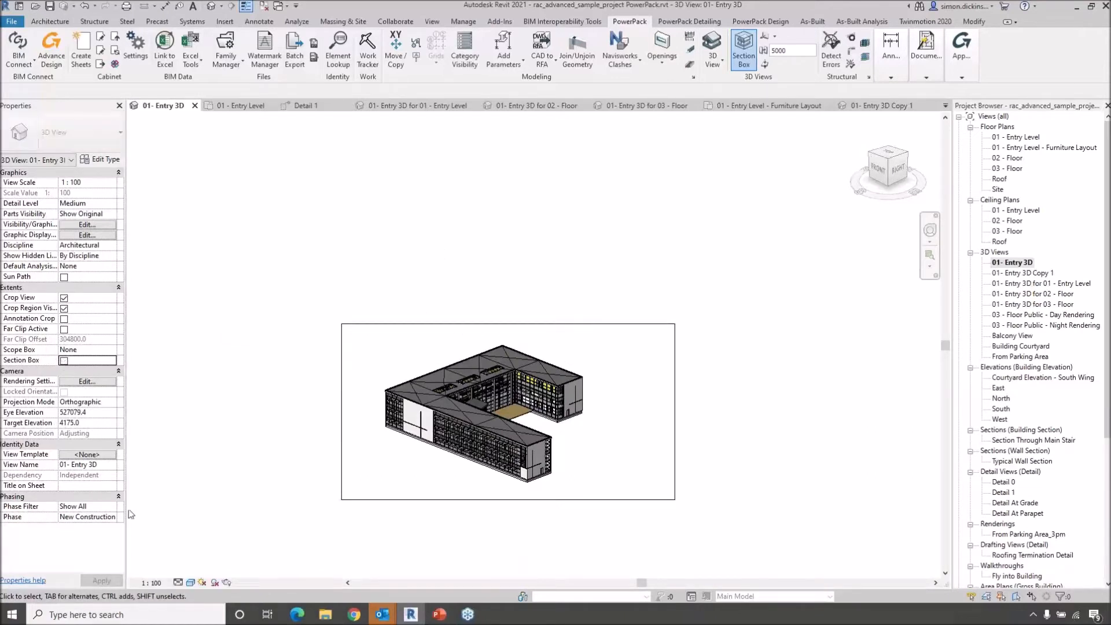
left_click(250, 584)
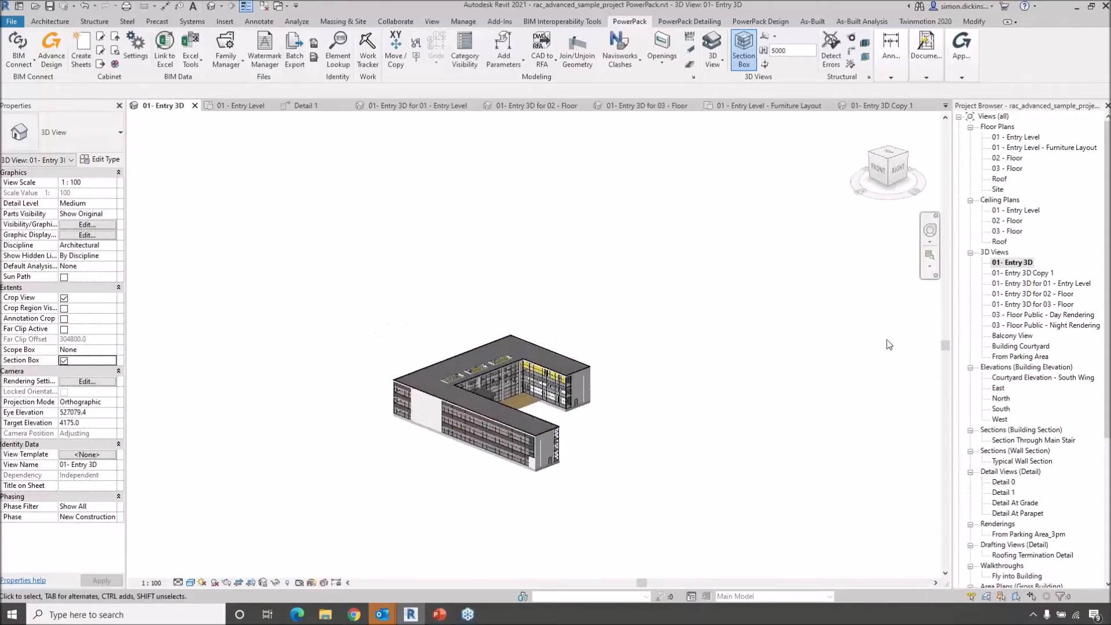
Step: Try orienting the 01- Entry 3D view to a Gross Building area plan, viewing the cut model from an angle
right_click(884, 152)
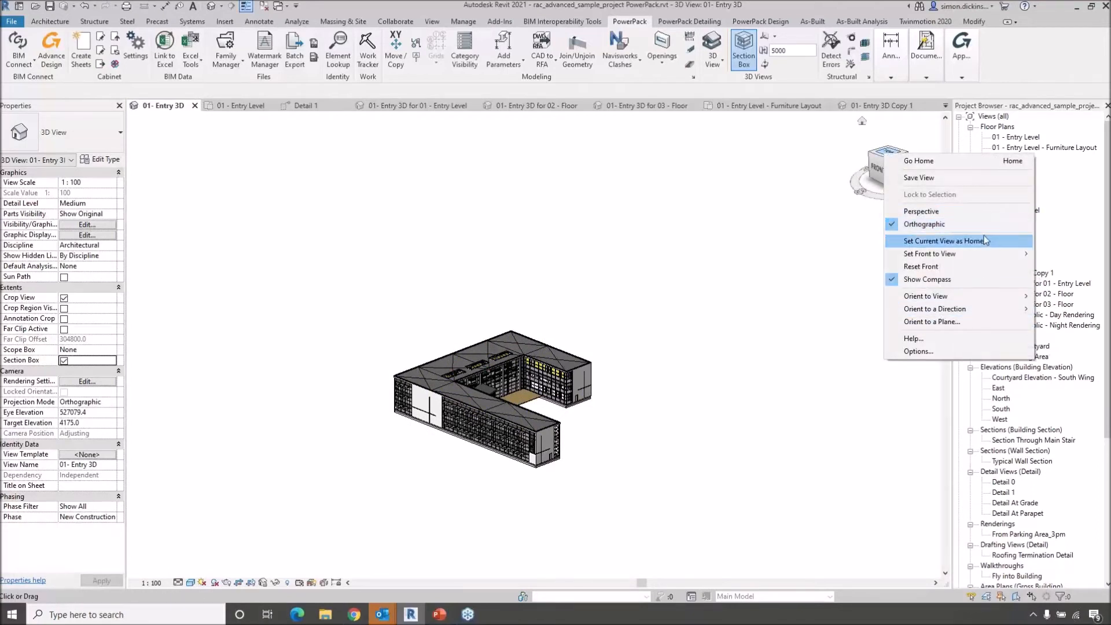
mouse_move(967, 298)
mouse_move(1049, 296)
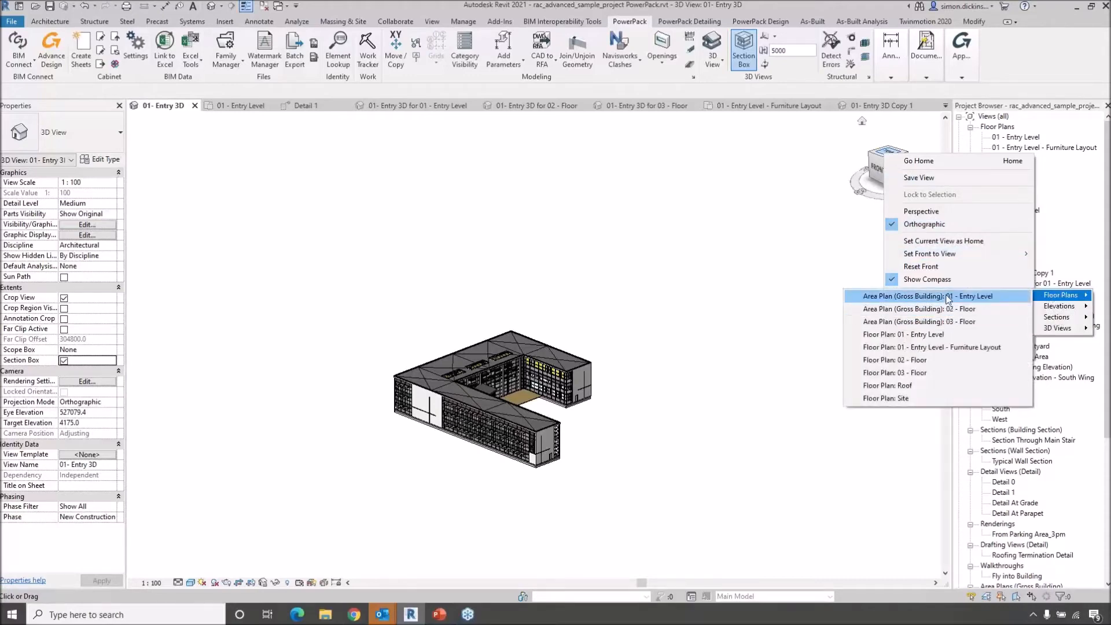
left_click(949, 309)
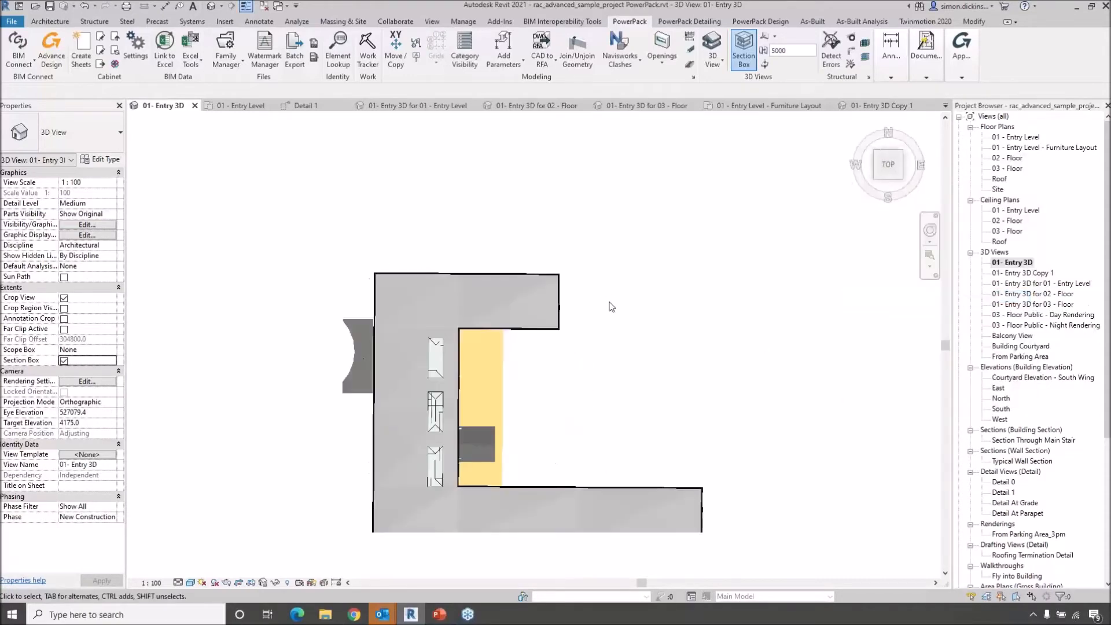
middle_click_drag(707, 477, 772, 498)
middle_click_drag(734, 454, 659, 440, "shift")
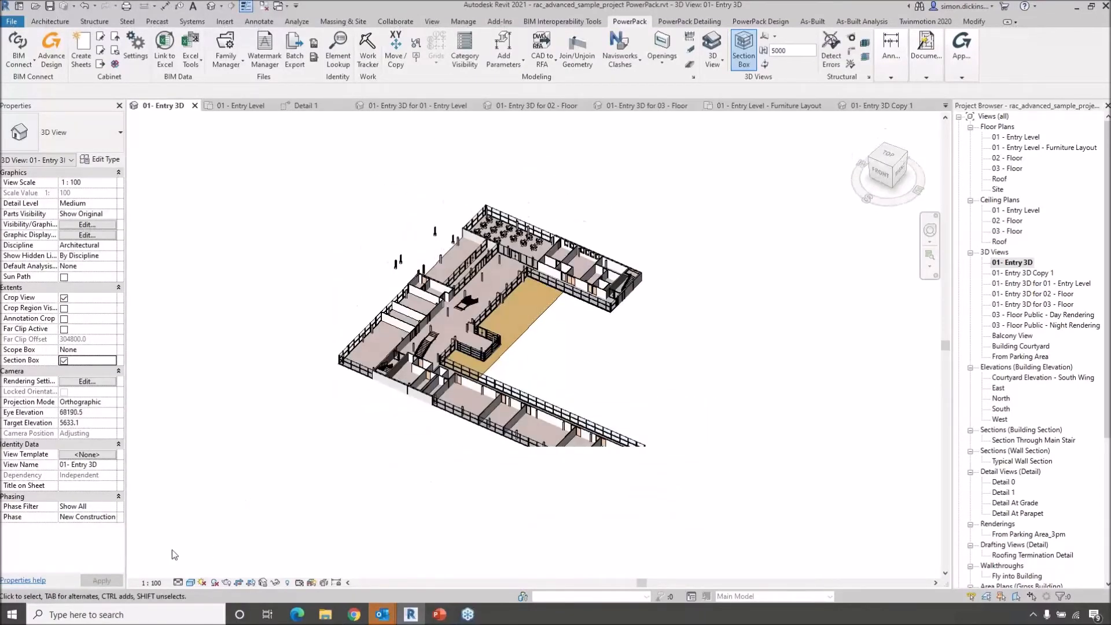
Step: Check the view's annotation category visibility again and undo the orientation to the area plan
key("v")
key("v")
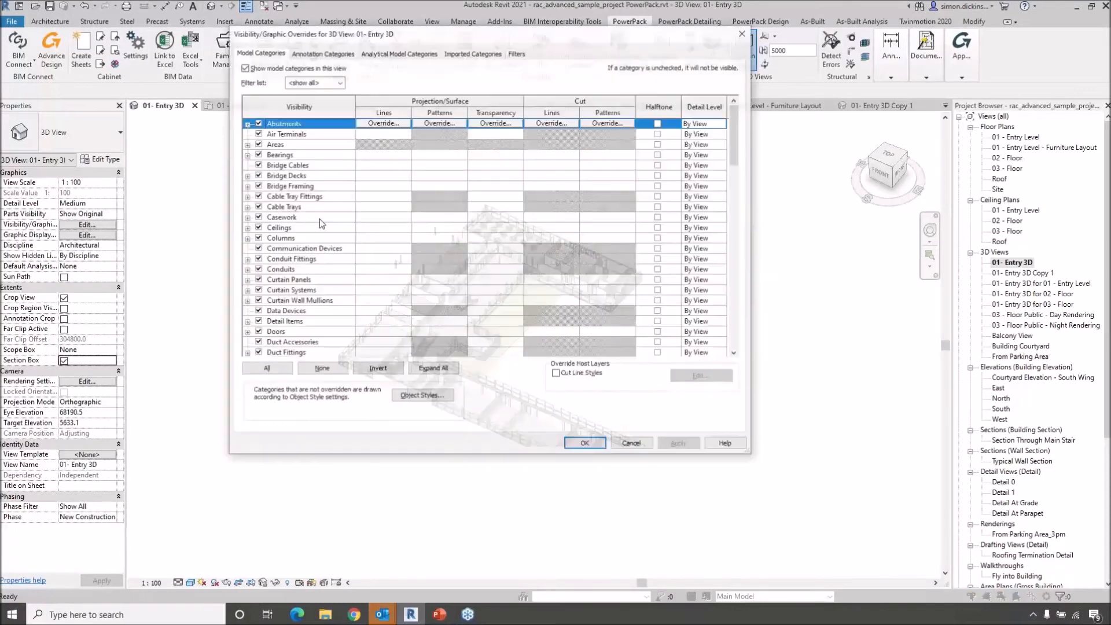
left_click(326, 53)
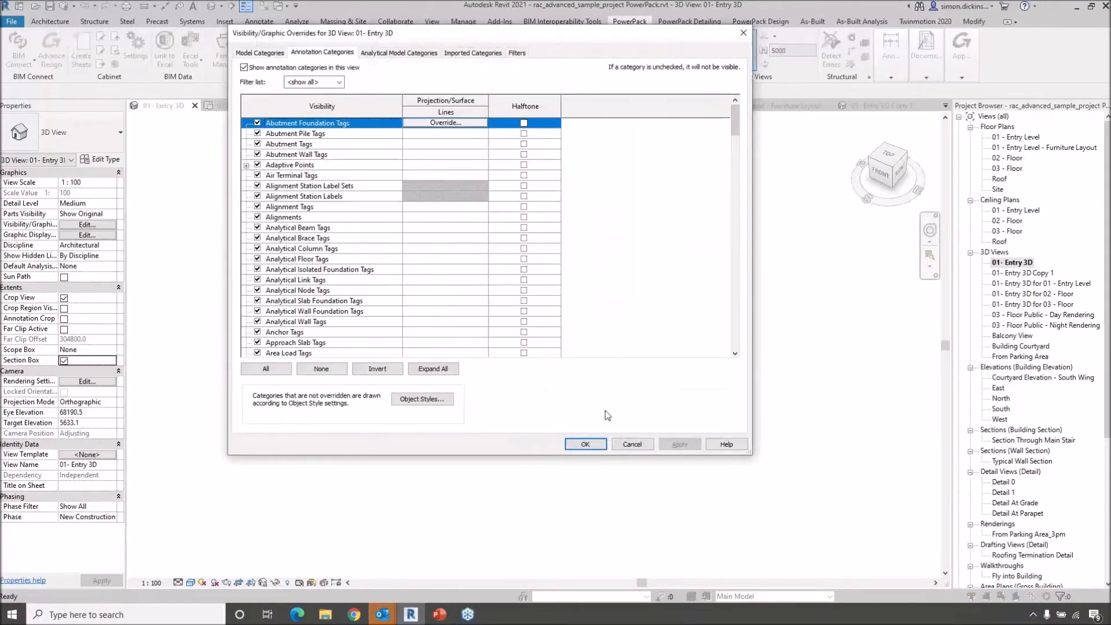
left_click(586, 444)
key("ctrl+z")
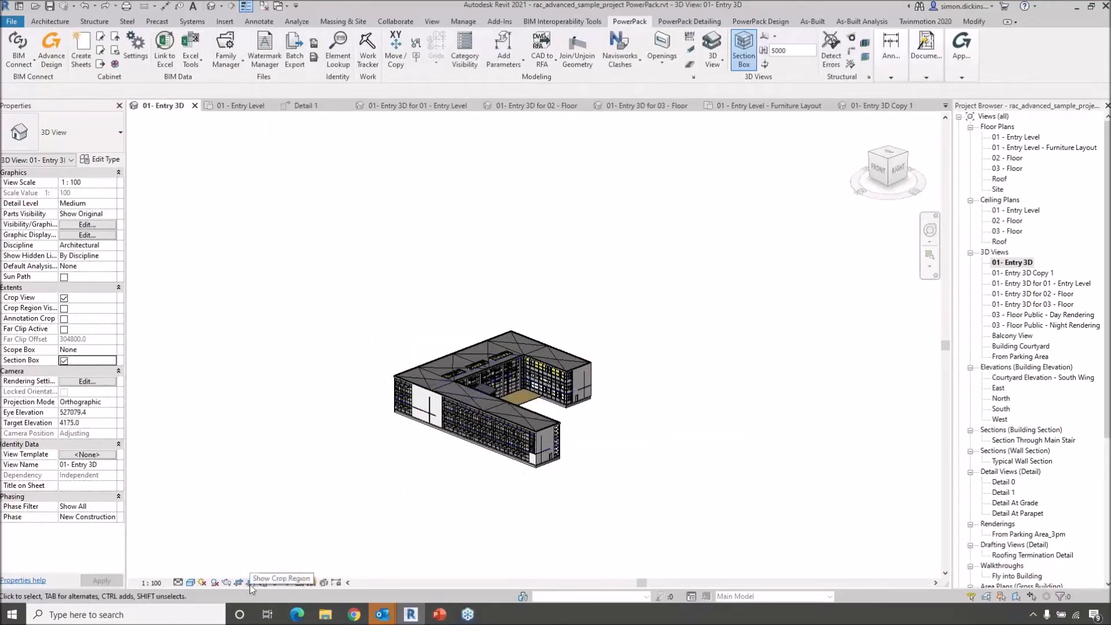
Step: Turn off cropping in the 01- Entry 3D view and unhide its hidden section box using Reveal Hidden Elements
left_click(235, 582)
middle_click_drag(354, 488, 441, 482)
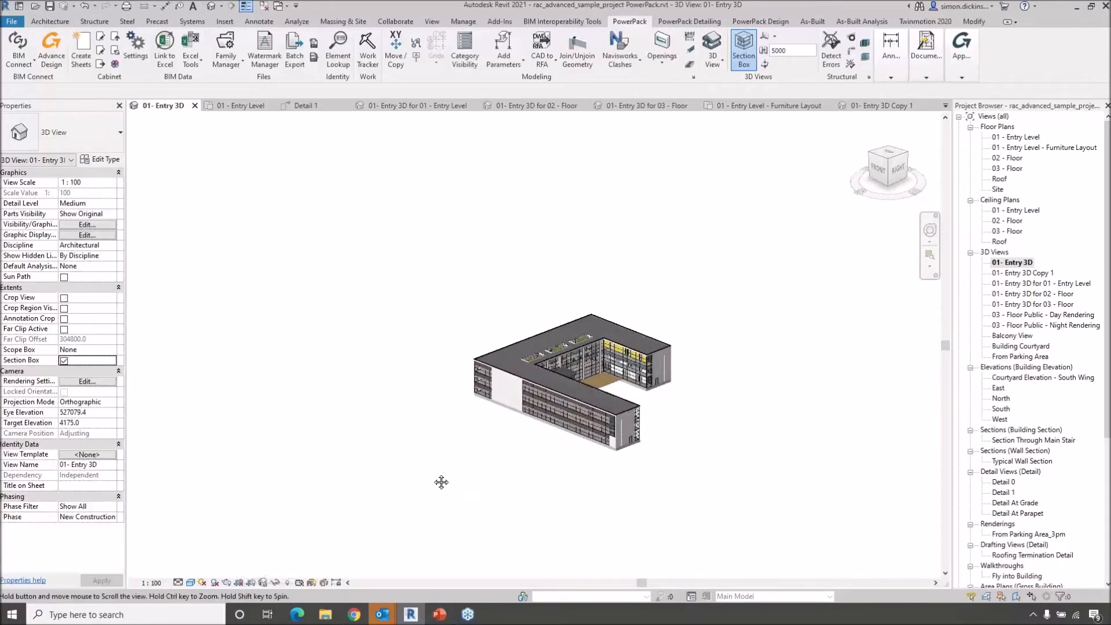
scroll(441, 483, "up", 1)
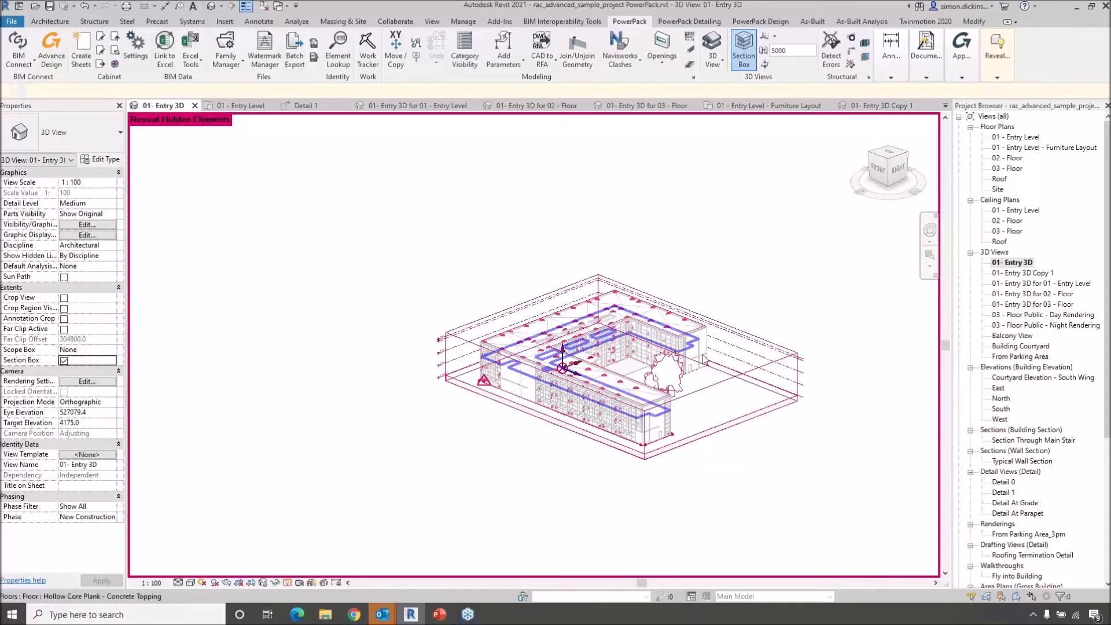
right_click(473, 351)
mouse_move(545, 113)
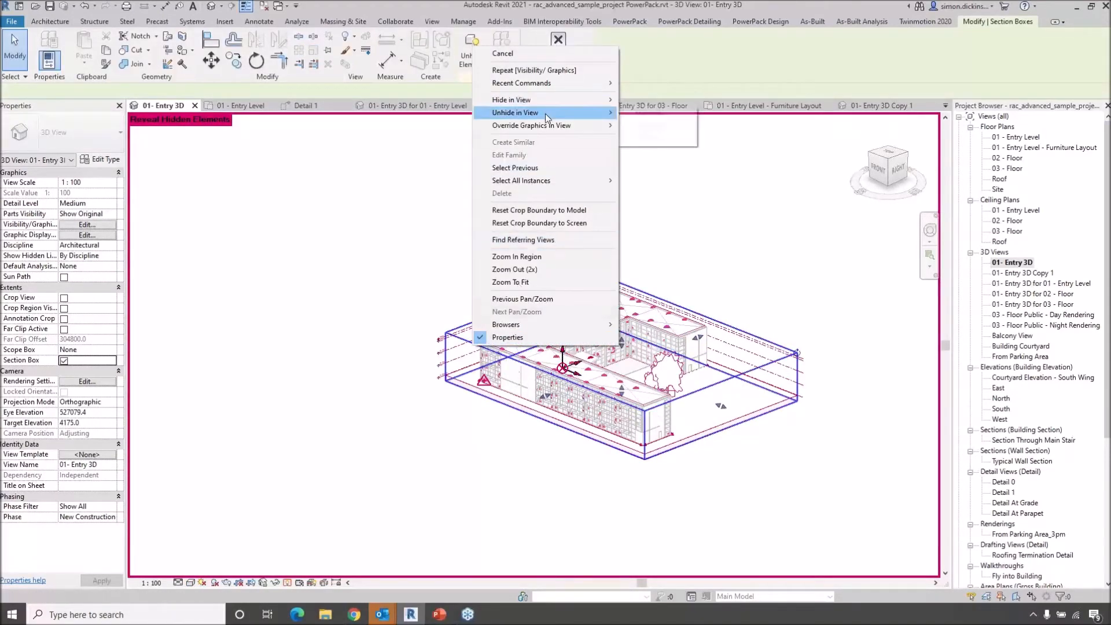
left_click(649, 113)
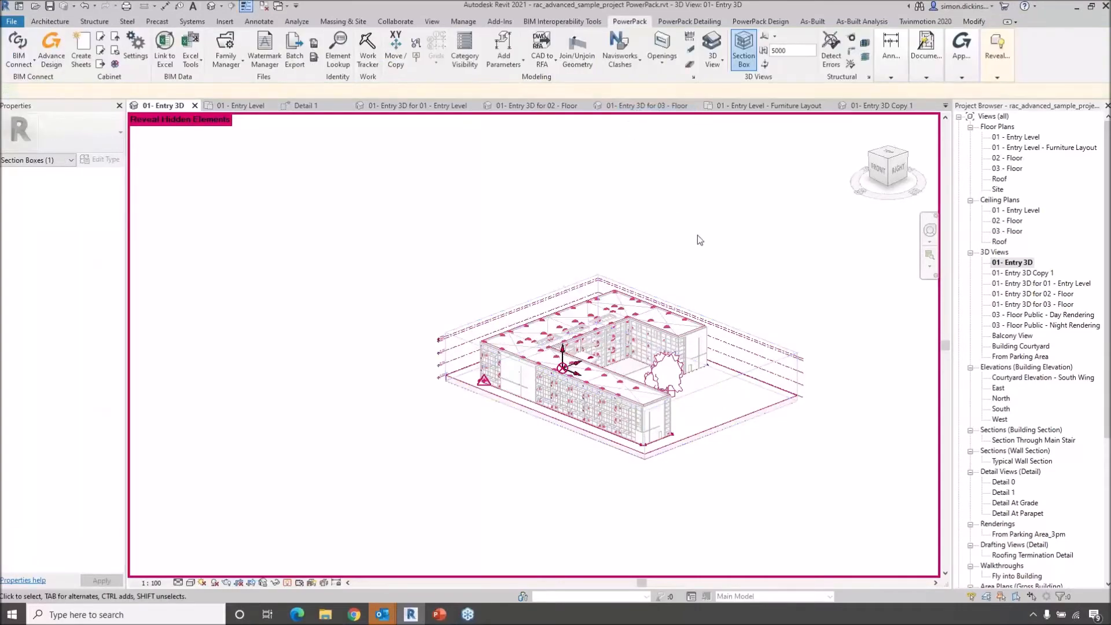
left_click(288, 583)
middle_click_drag(427, 379, 397, 406)
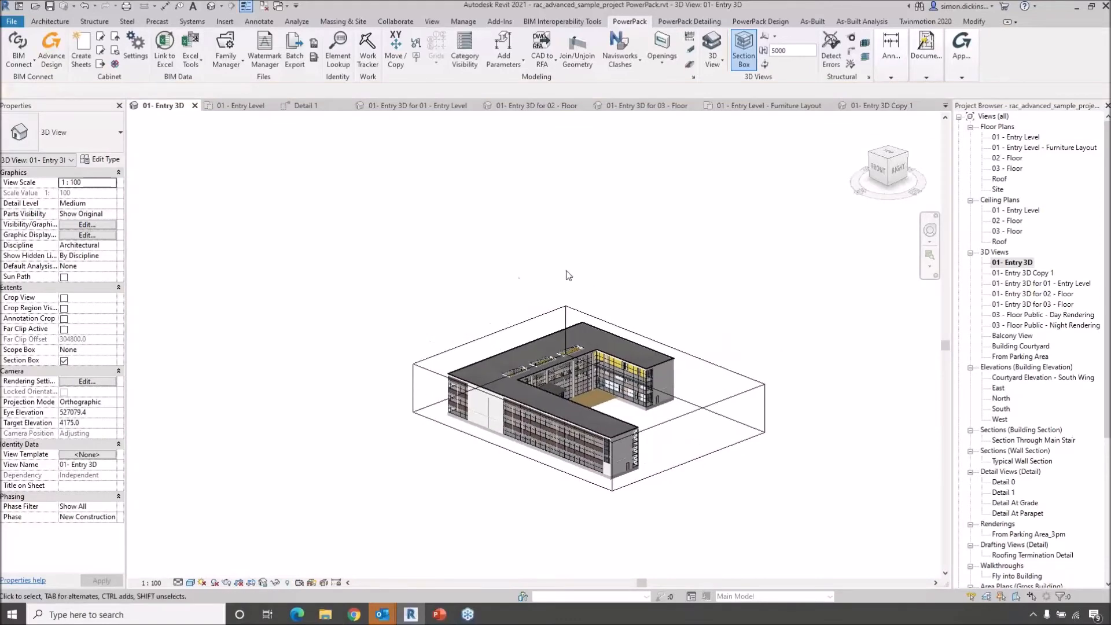
Step: Try cutting the model by pulling the section box's side and top inward with its grips, and undo both changes
left_click(630, 327)
middle_click_drag(686, 313, 668, 287)
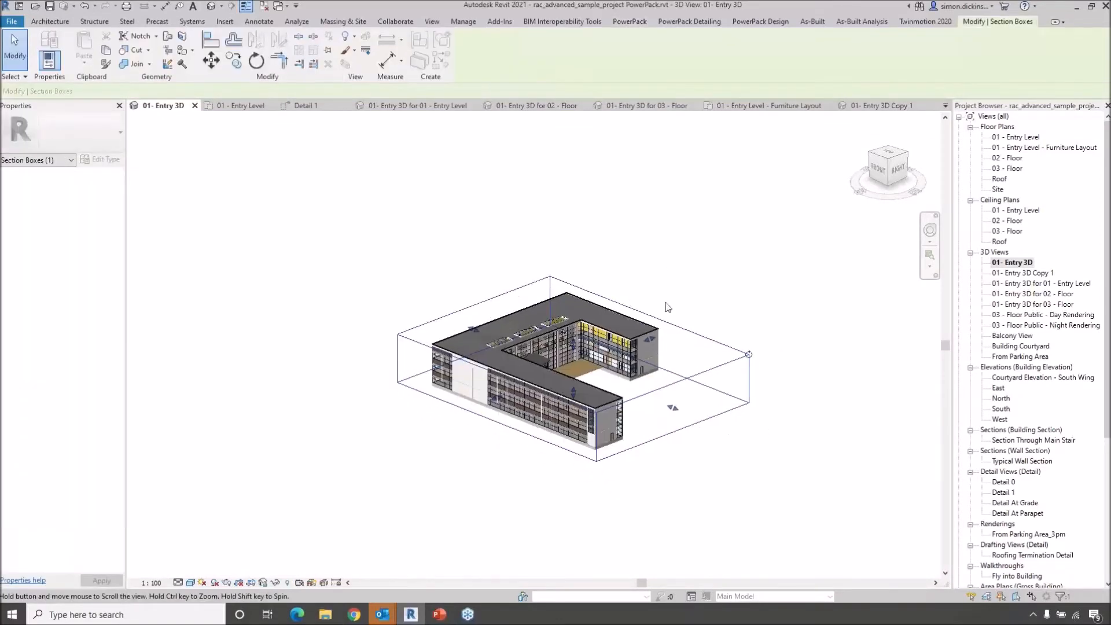
key("ctrl")
left_click_drag(675, 409, 591, 377)
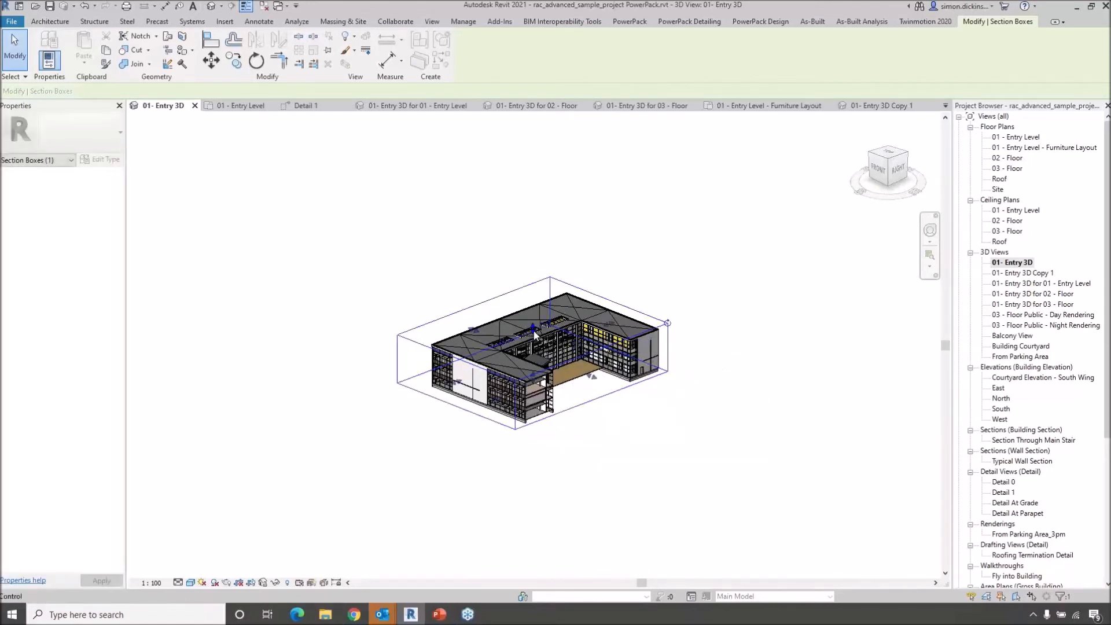
left_click_drag(533, 328, 535, 362)
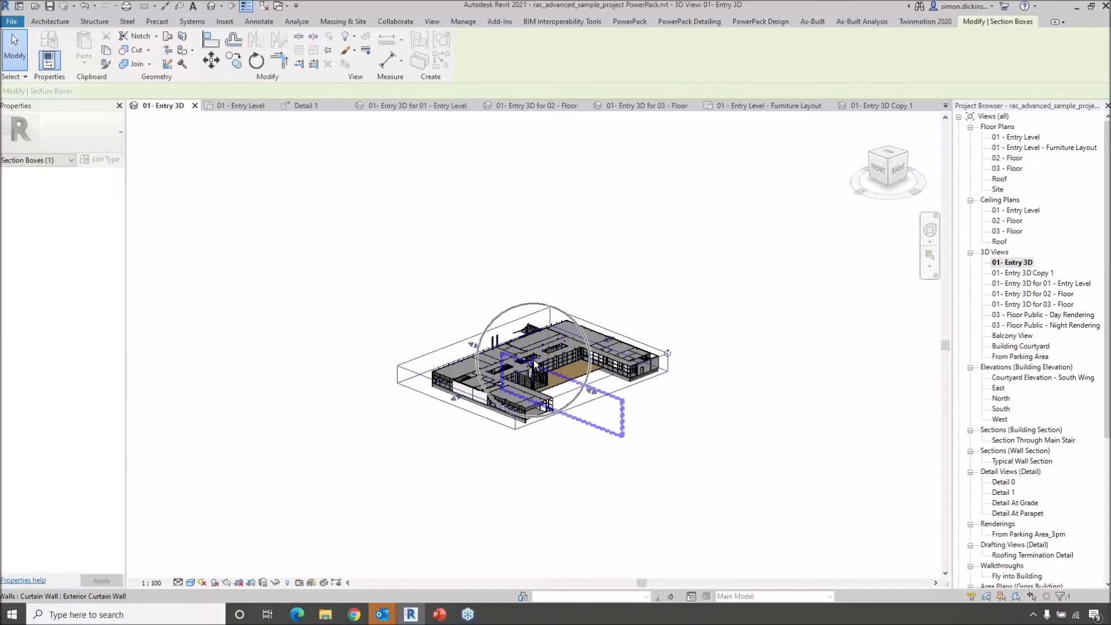
key("ctrl+z")
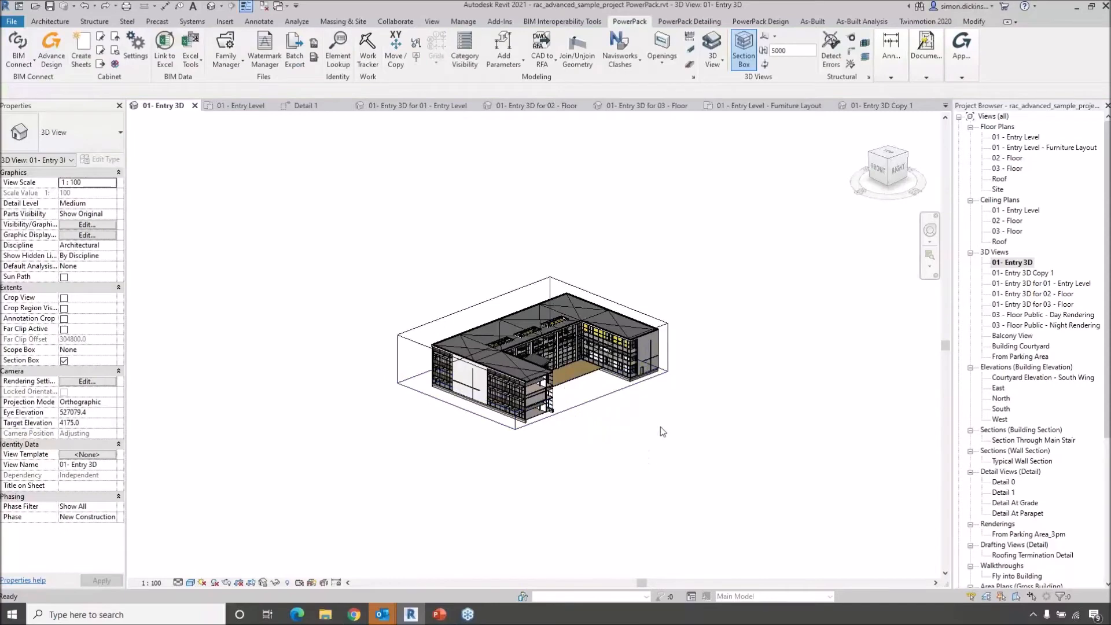
key("ctrl+z")
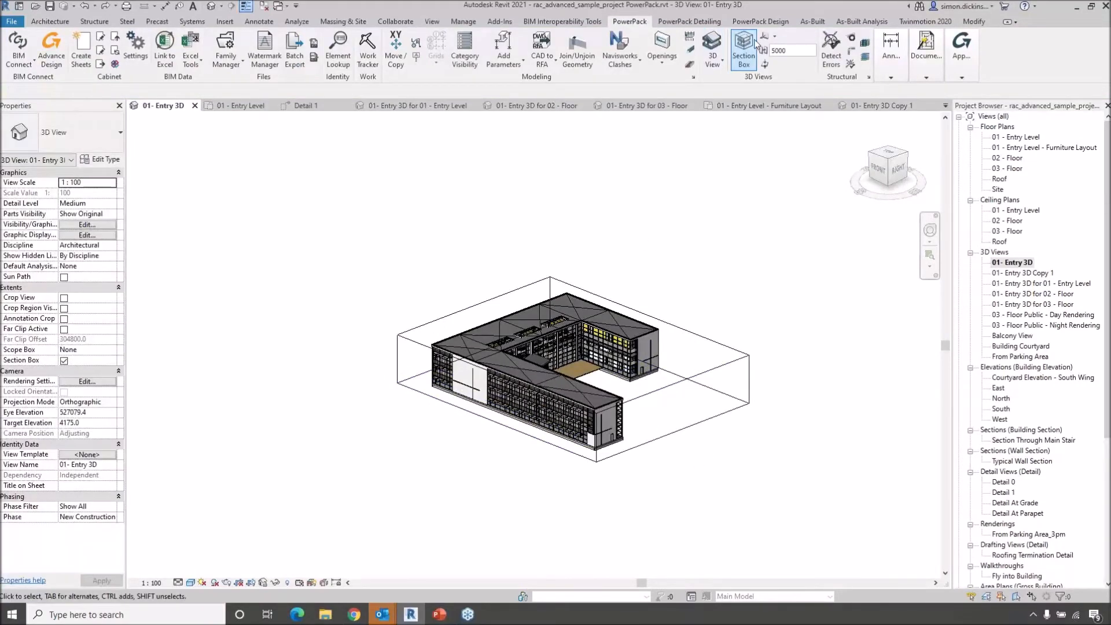
Step: Toggle the view's section box off and back on with the PowerPack Section Box command
left_click(745, 59)
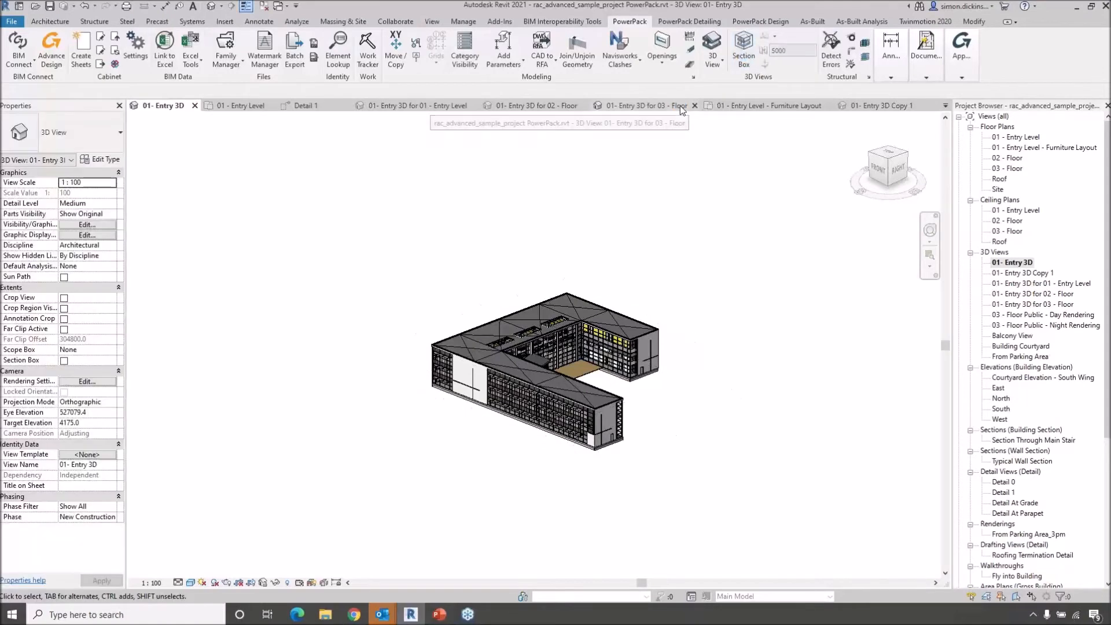
left_click(744, 55)
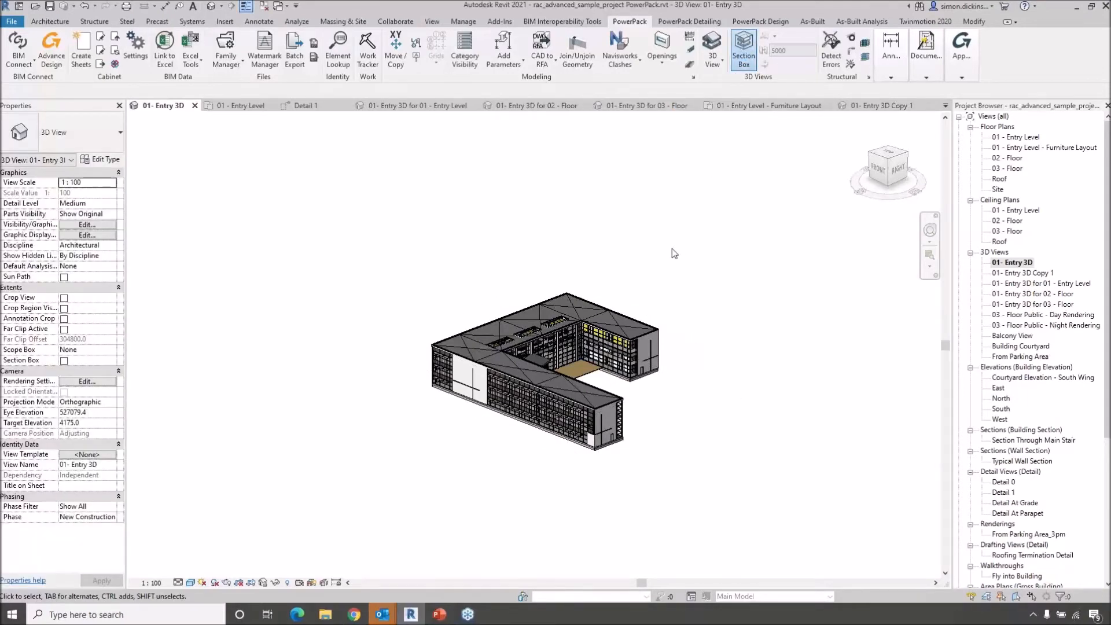
middle_click_drag(656, 241, 634, 273)
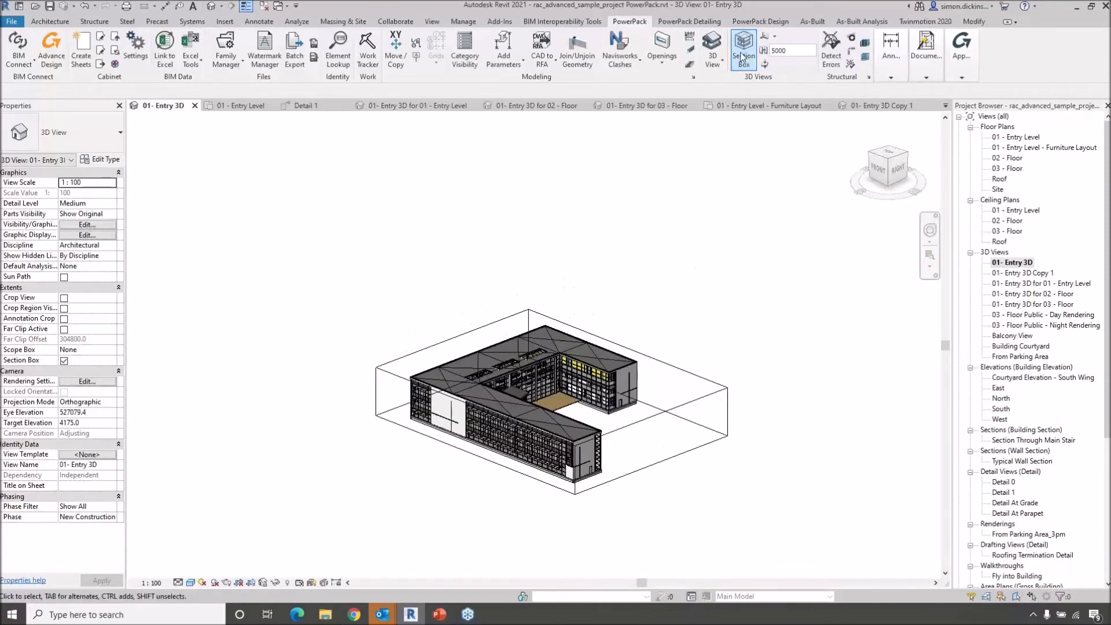
Step: Set the section box adjustment to the Z axis and step its top face down and up, ending two 5000 steps lower
left_click(776, 37)
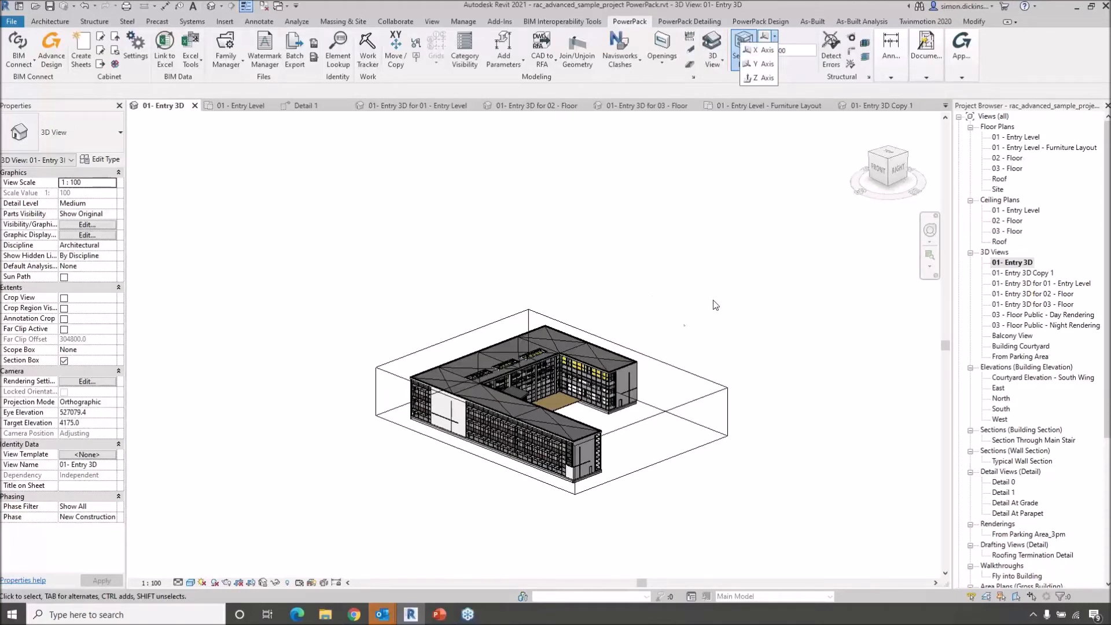
key("alt")
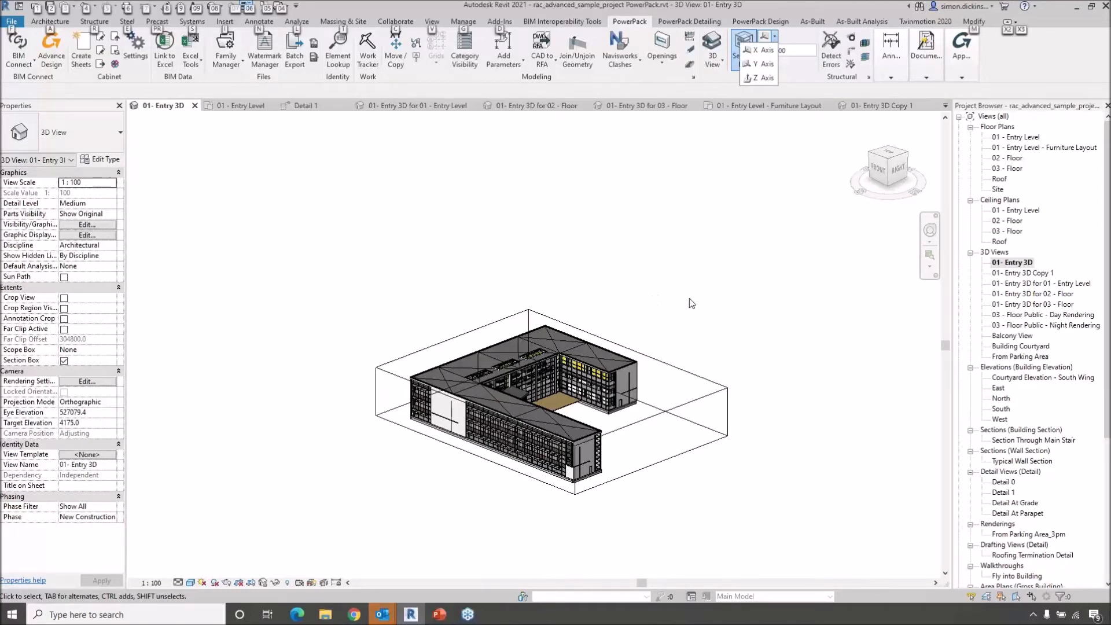
left_click(760, 80)
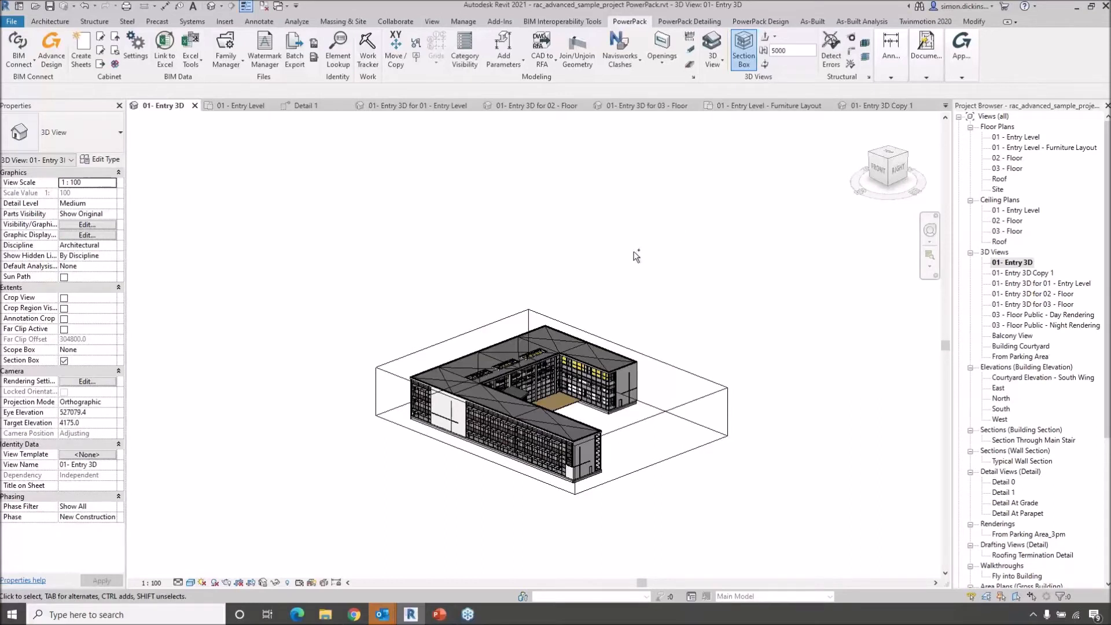
scroll(634, 252, "down", 2, "ctrl")
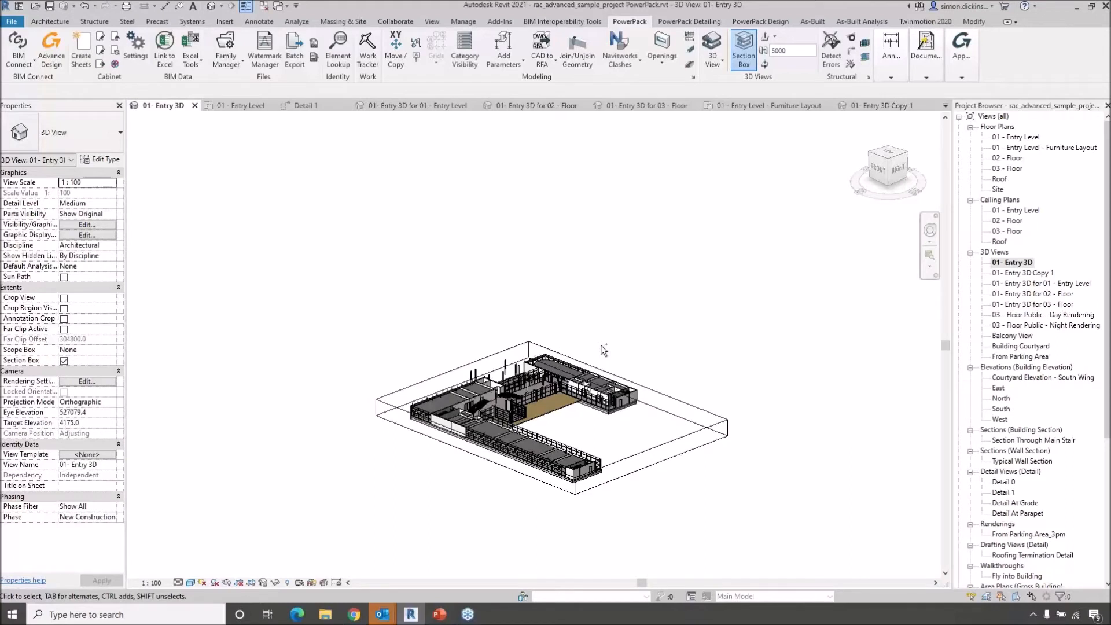
scroll(601, 345, "up", 1, "ctrl")
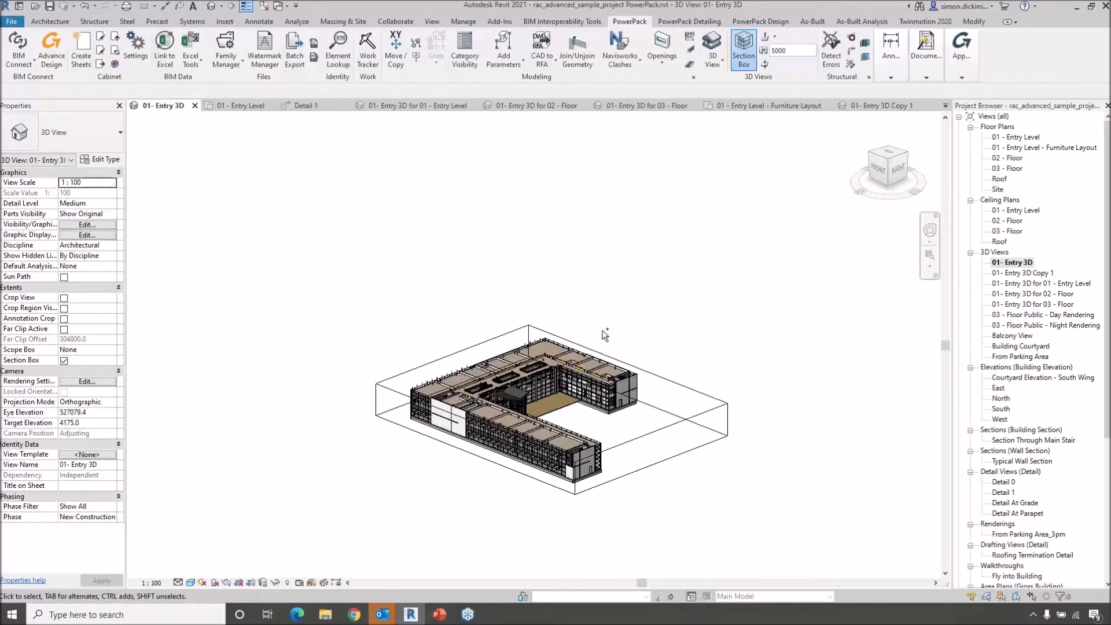
scroll(602, 332, "up", 1, "ctrl")
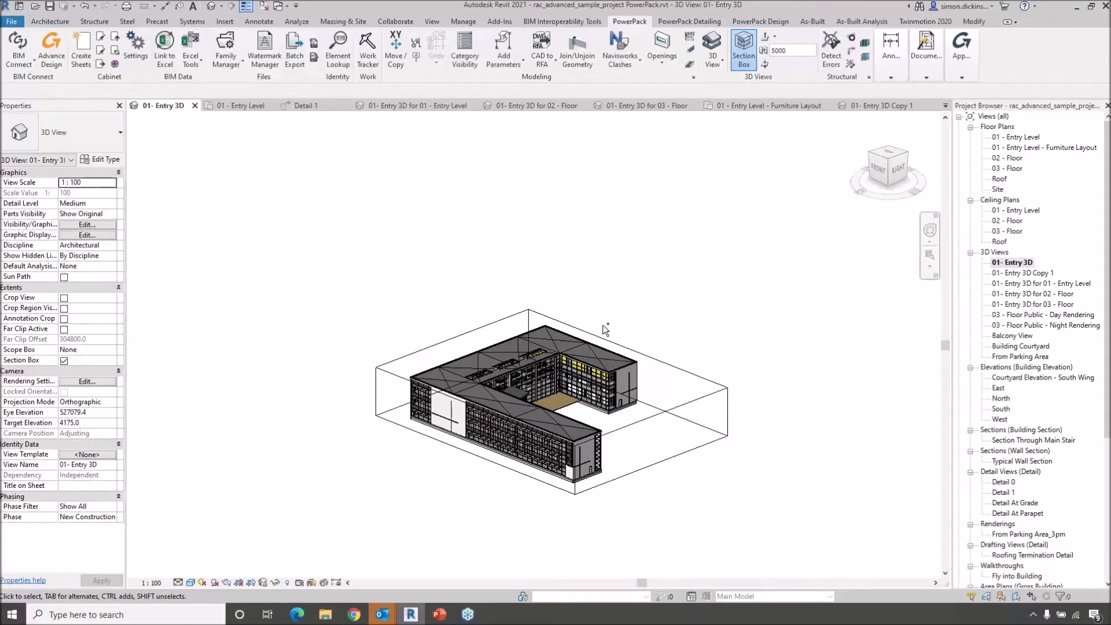
scroll(605, 329, "down", 1, "ctrl")
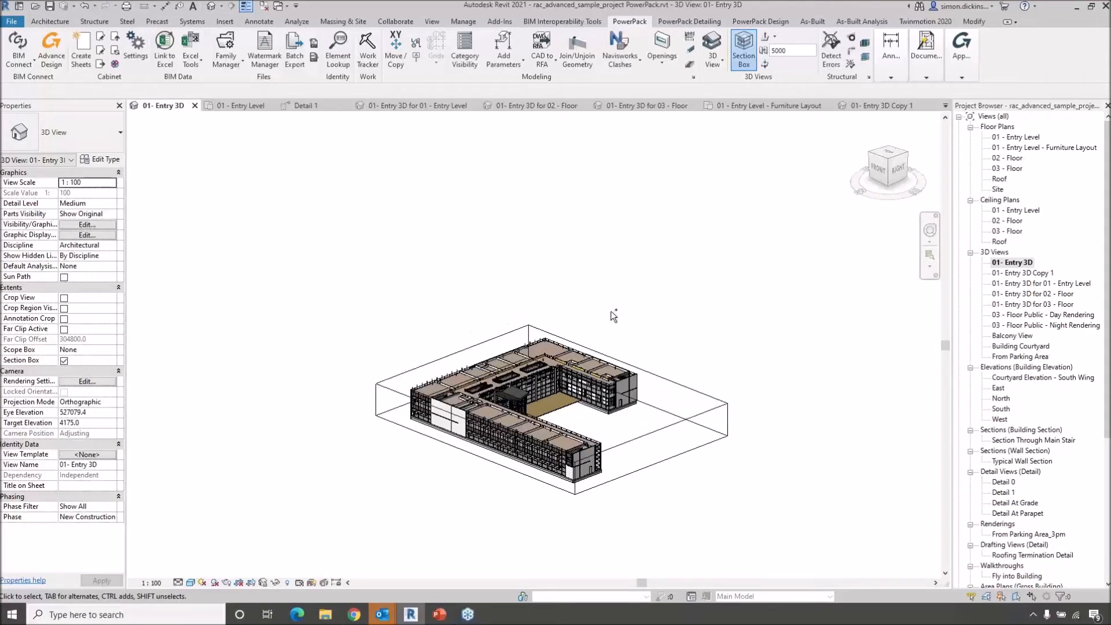
scroll(610, 311, "down", 1, "ctrl")
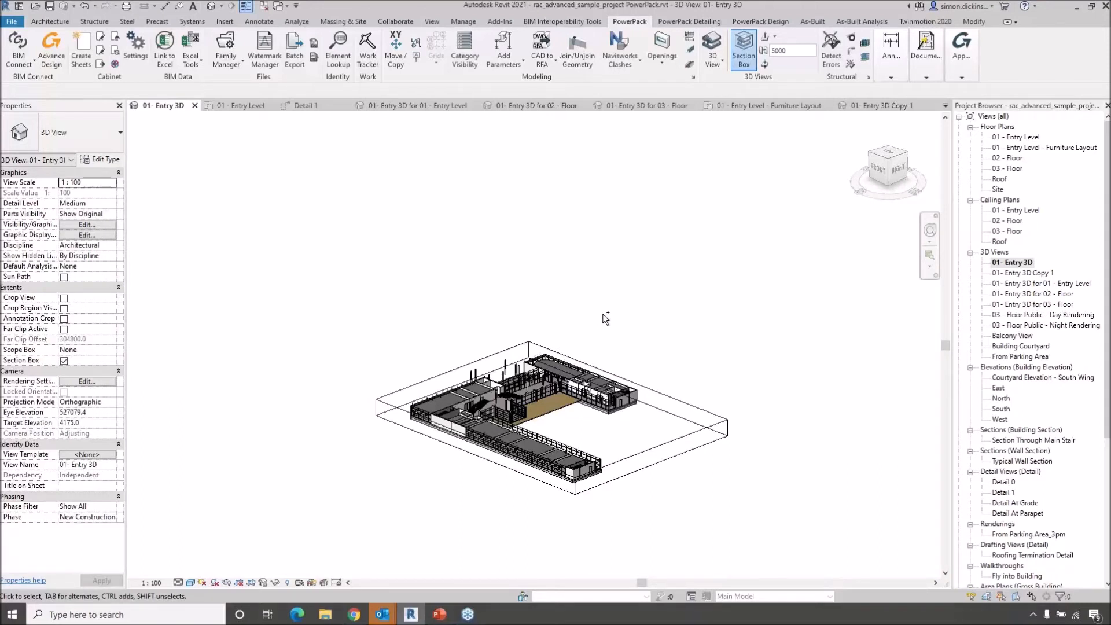
Step: Try moving the section box's top face up by one 5000 step and back down again
left_click(766, 52)
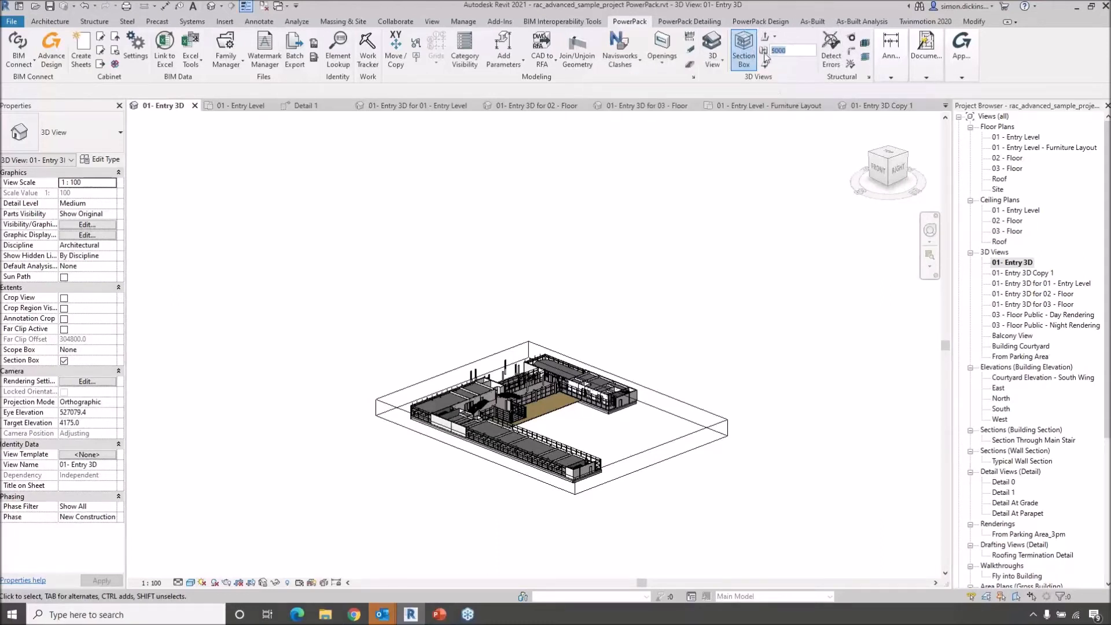
type("100")
scroll(588, 286, "up", 3)
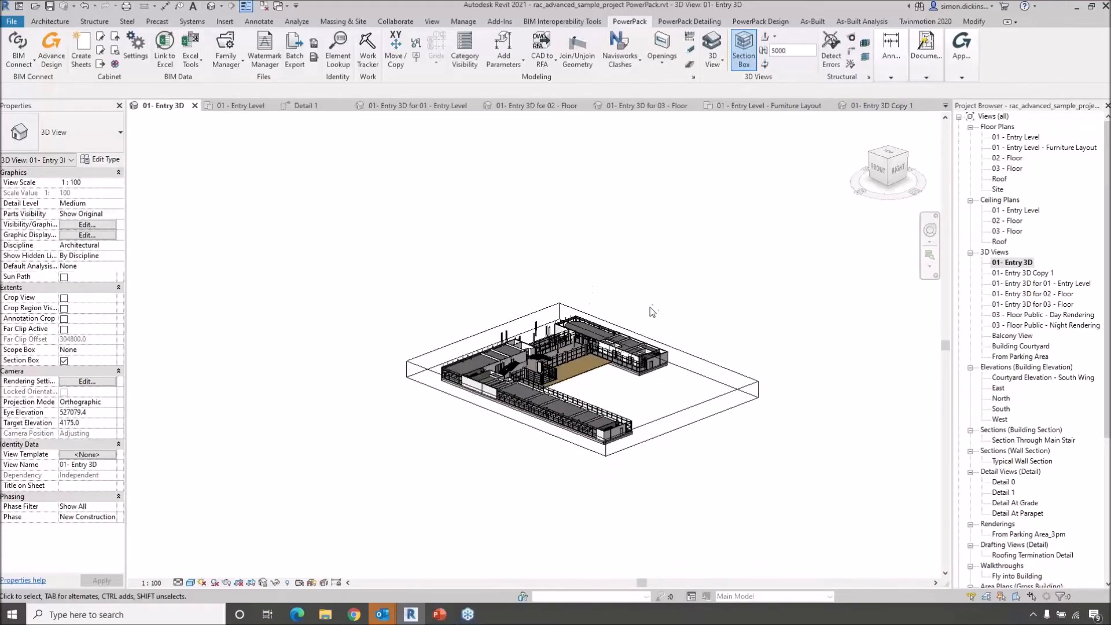
scroll(654, 315, "up", 2)
middle_click_drag(655, 319, 667, 276)
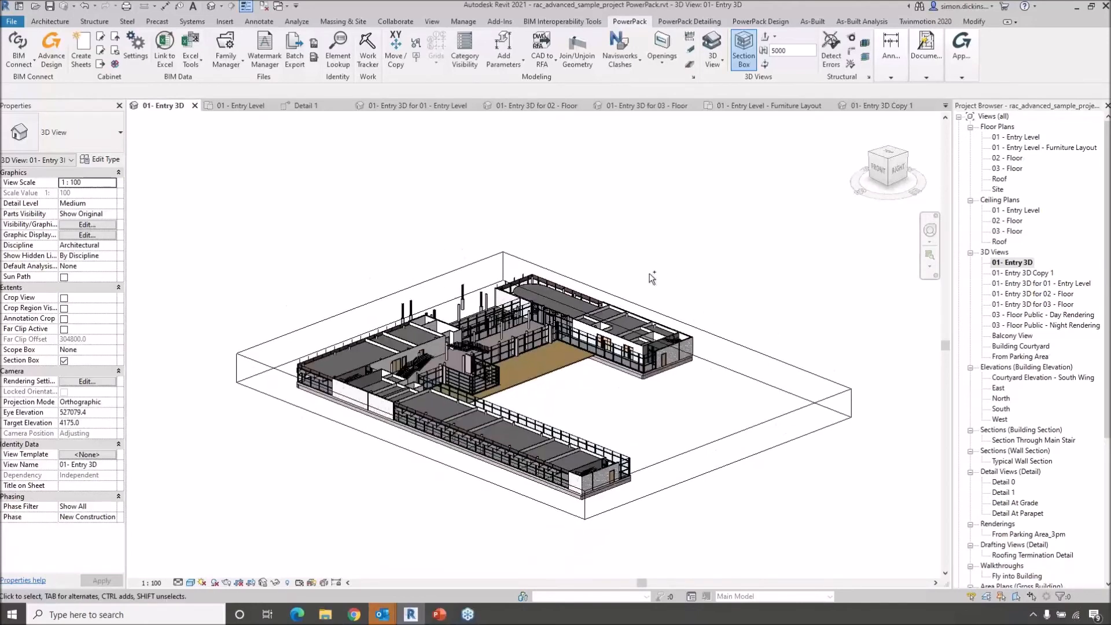
key("Up")
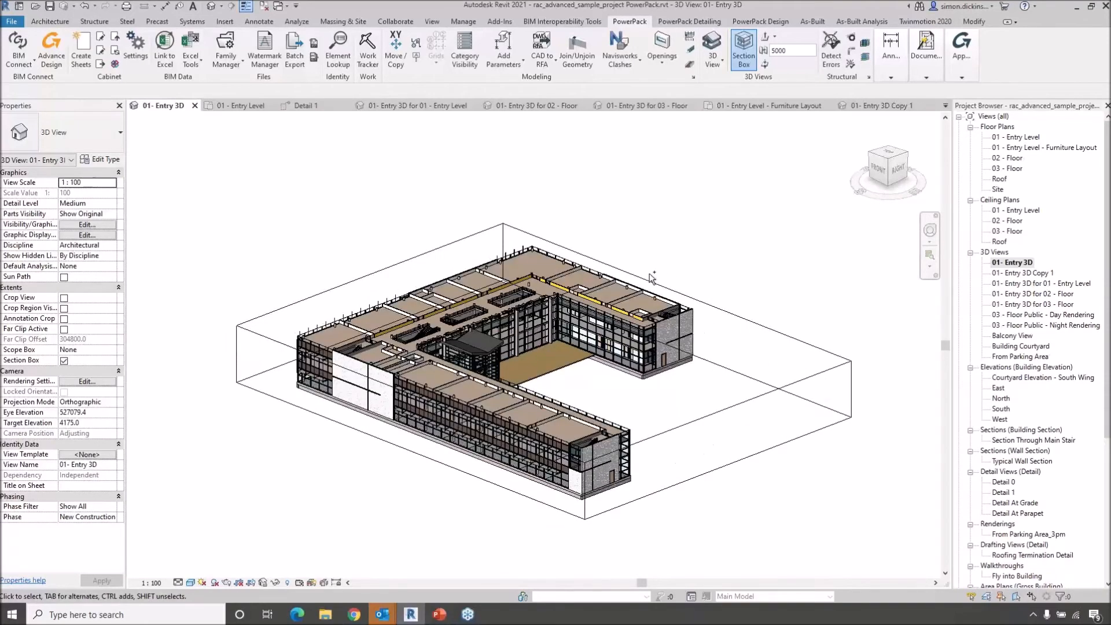
key("Down")
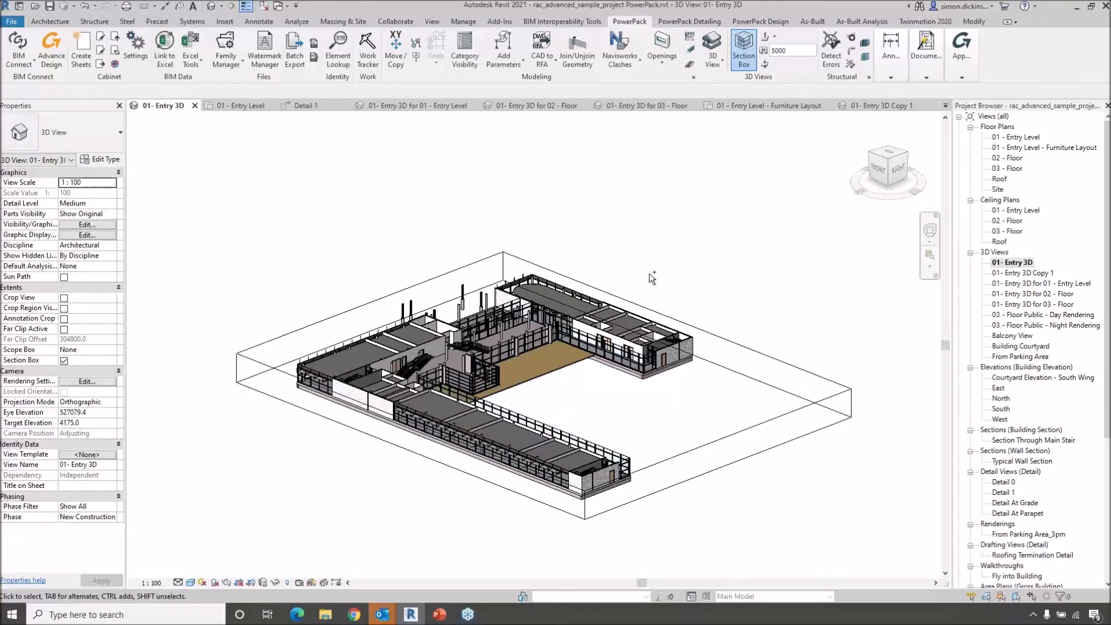
Step: Set the section box adjustment increment to 1000 and raise the box's top face in those smaller steps
double_click(790, 53)
type("1000")
key("Return")
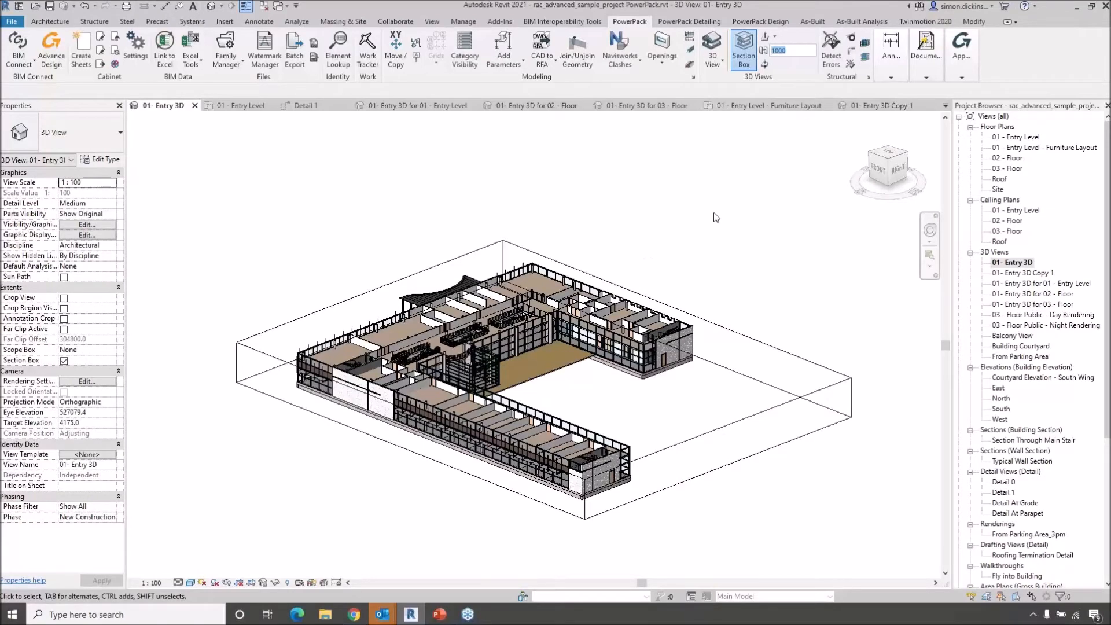
Step: Switch the section box adjustment to the X axis and move one side face inward, followed by the opposite side face
left_click(775, 38)
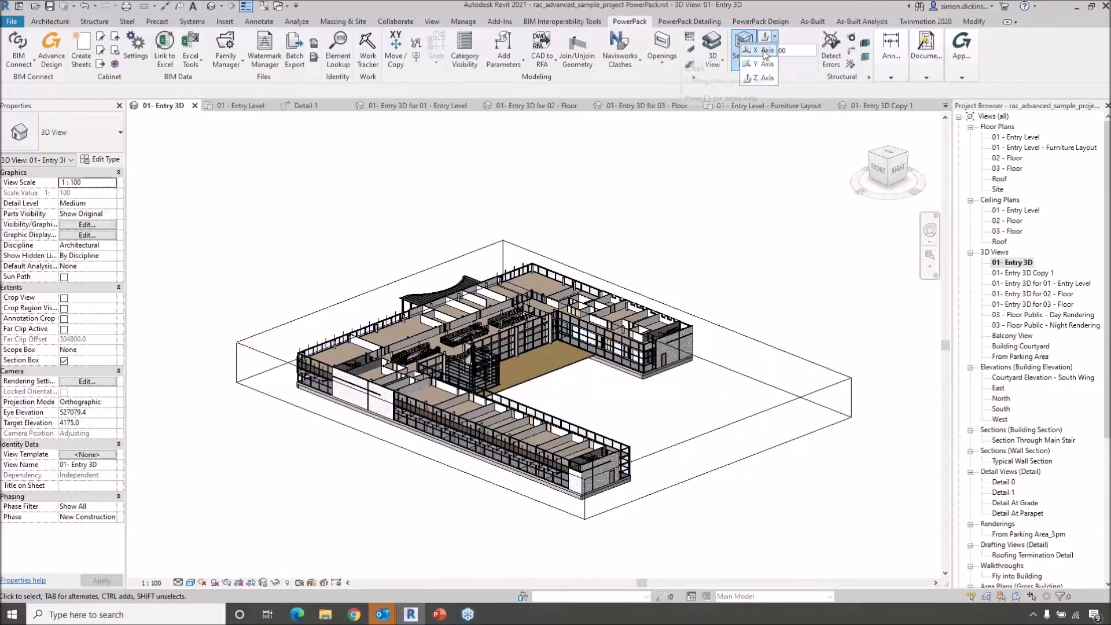
left_click(760, 77)
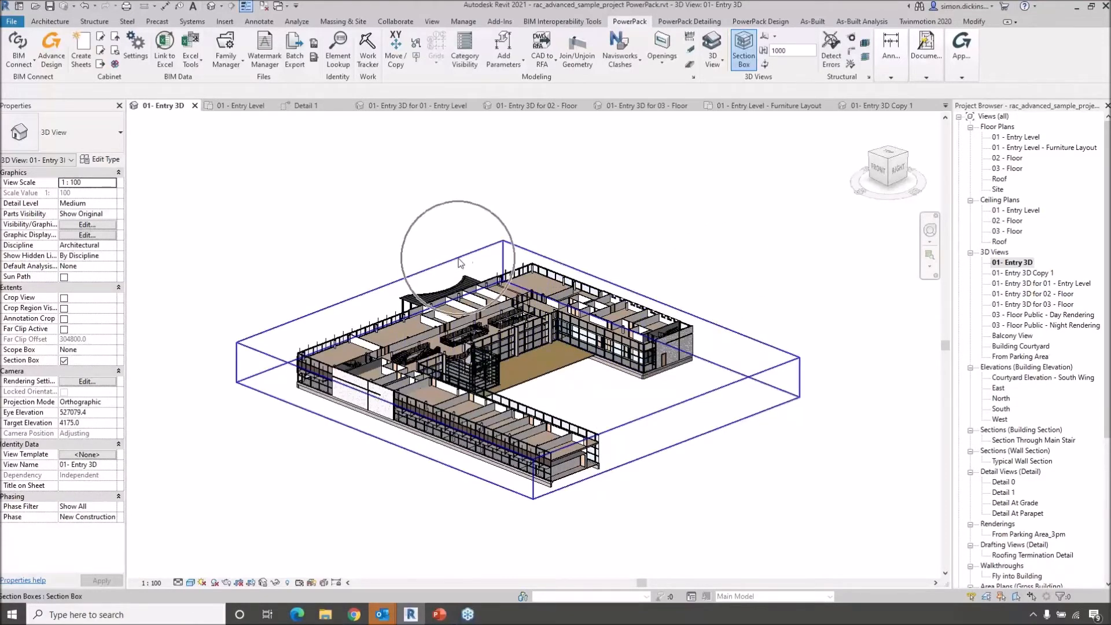
left_click(766, 65)
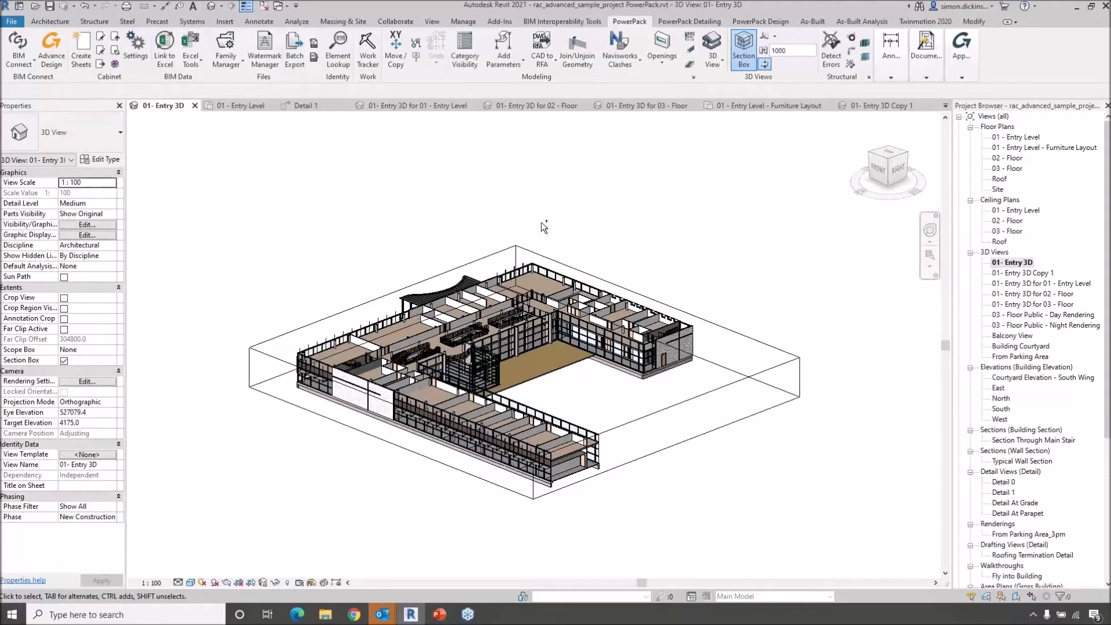
left_click(543, 224)
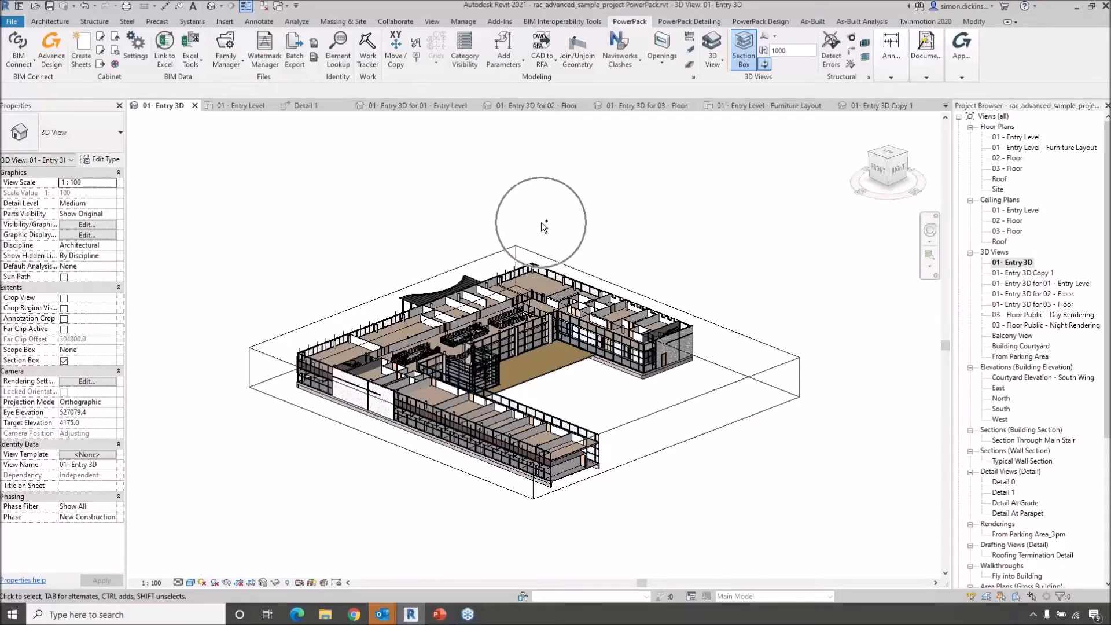
Step: Pull the section box's rear side face further into the building by its grip and nudge it inward with the PowerPack adjustment
left_click(691, 408)
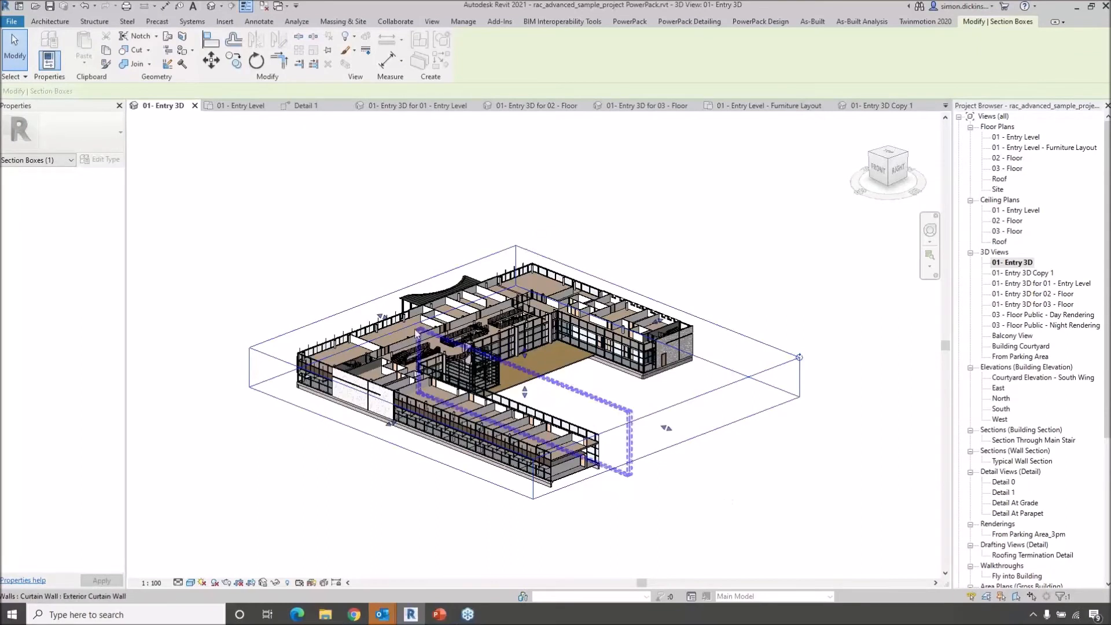
left_click_drag(383, 317, 438, 337)
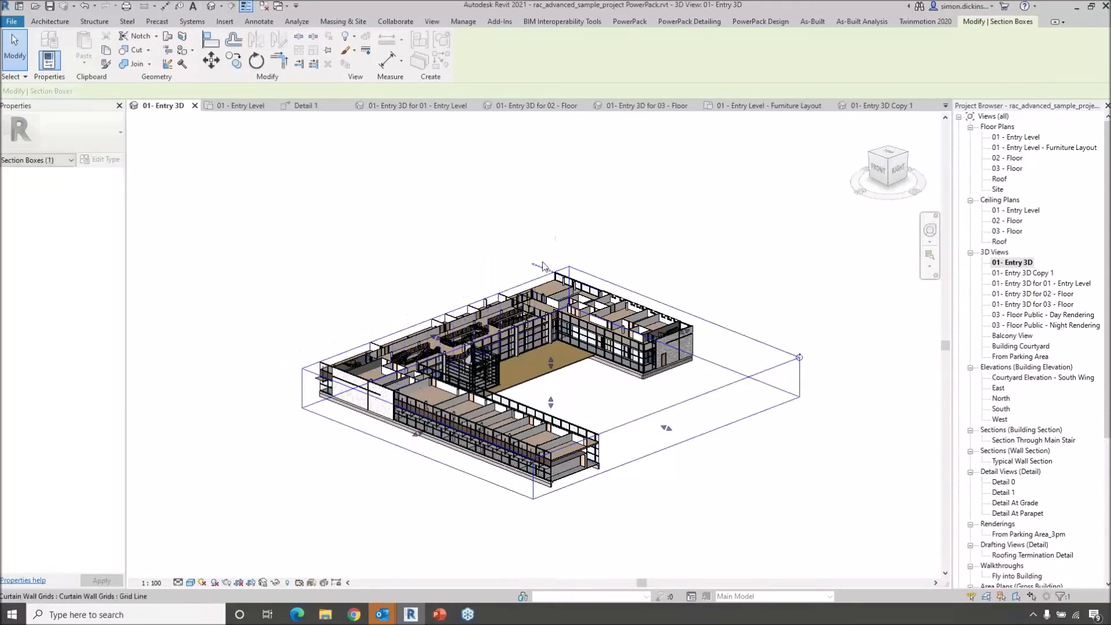
left_click(619, 23)
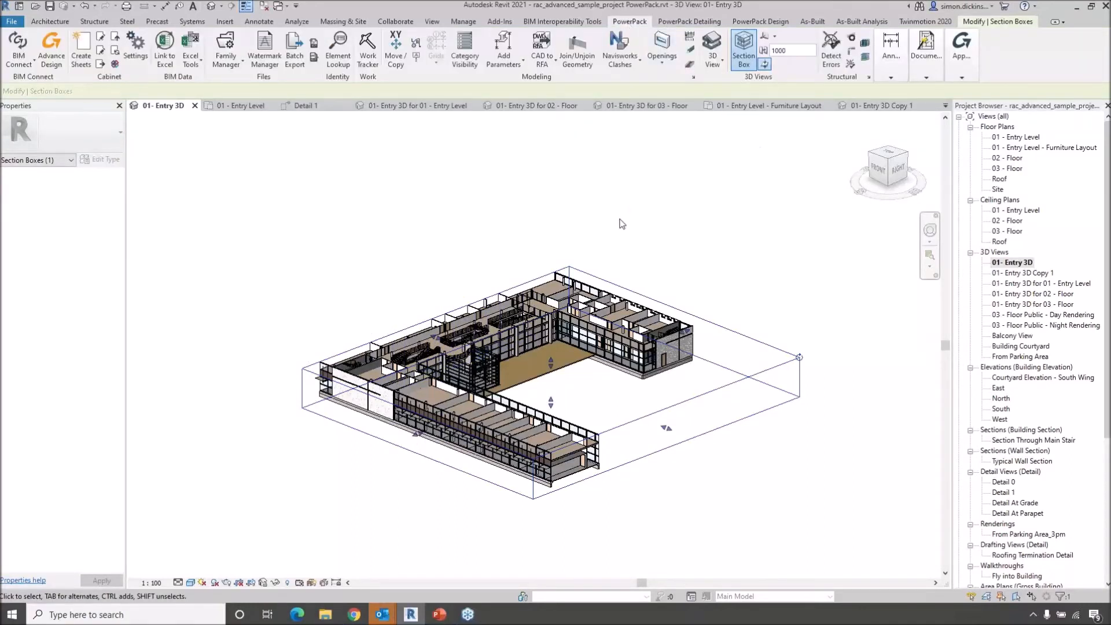
key("ctrl+Left")
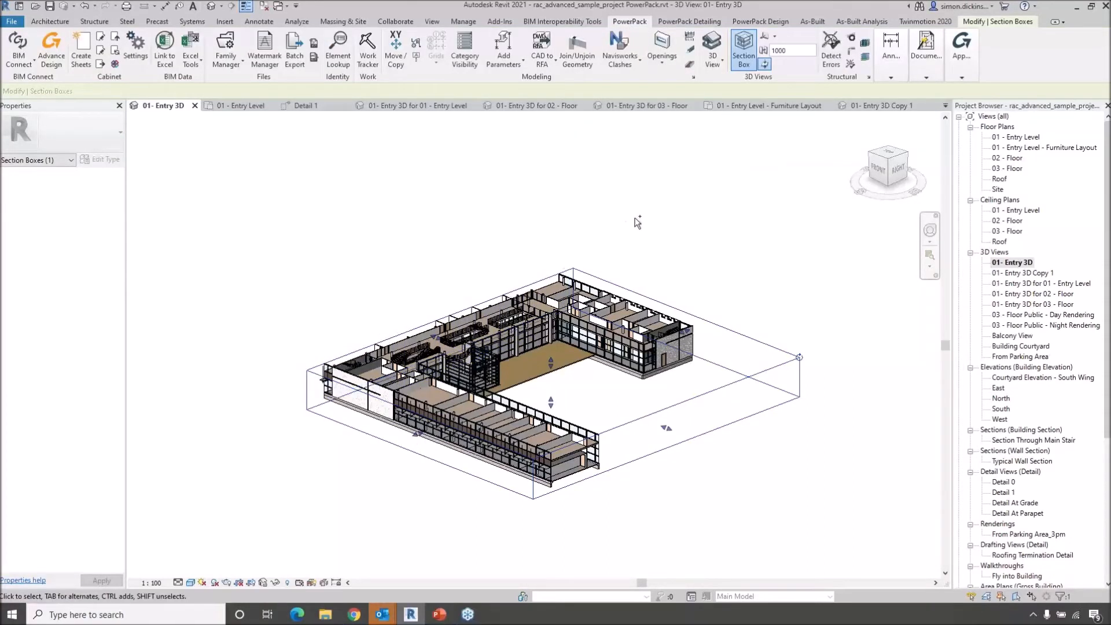
Step: Nudge the section box's rear side face further into the building in 1000 steps with the PowerPack adjustment
key("ctrl+Left")
key("ctrl+Left")
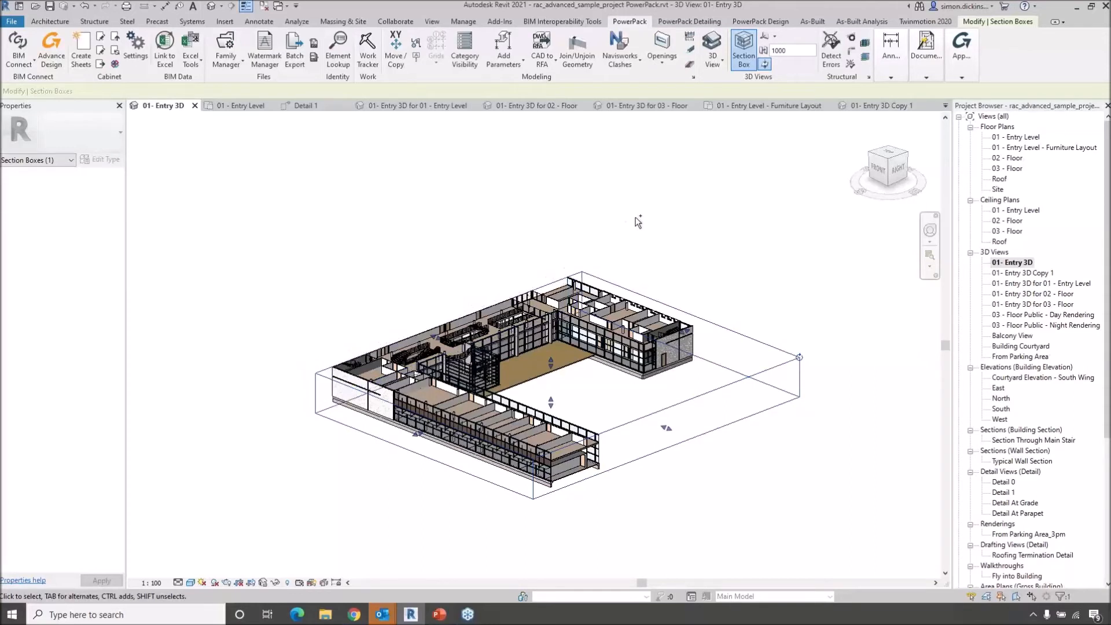
key("ctrl+Left")
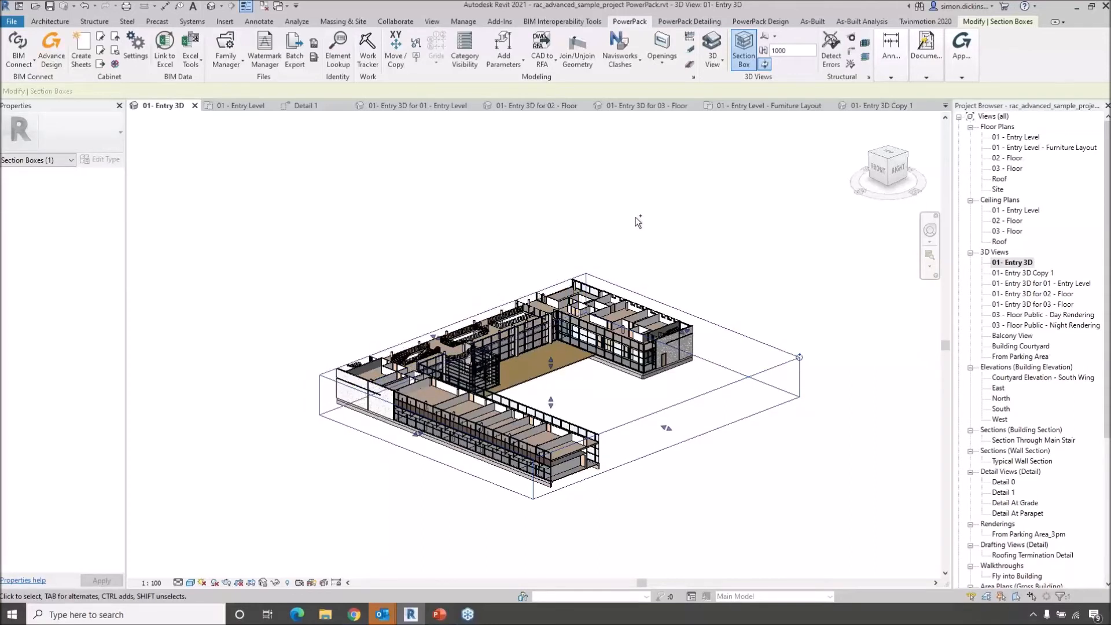
key("ctrl+Left")
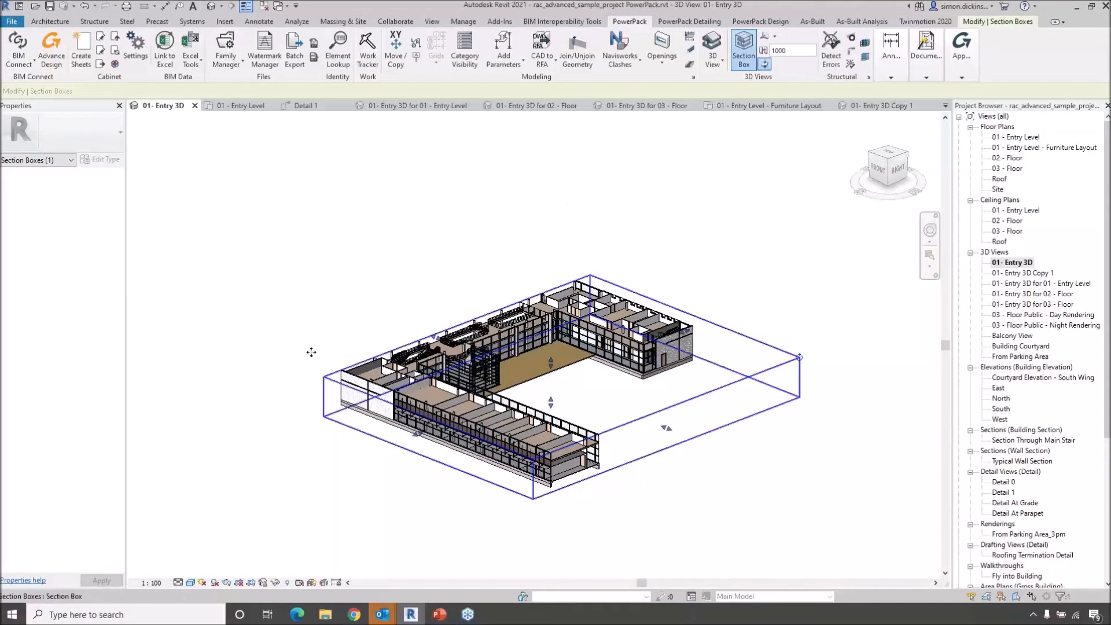
Step: Pull the section box's right side face inward by its grip to cut through the end of the front wing
middle_click_drag(786, 288, 764, 266)
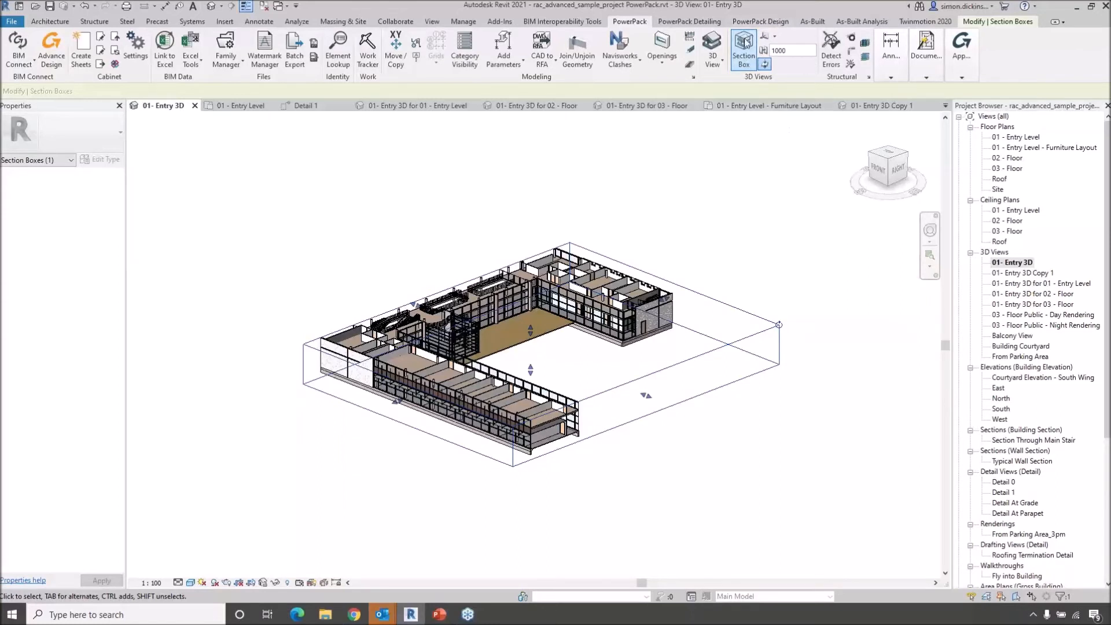
left_click(722, 65)
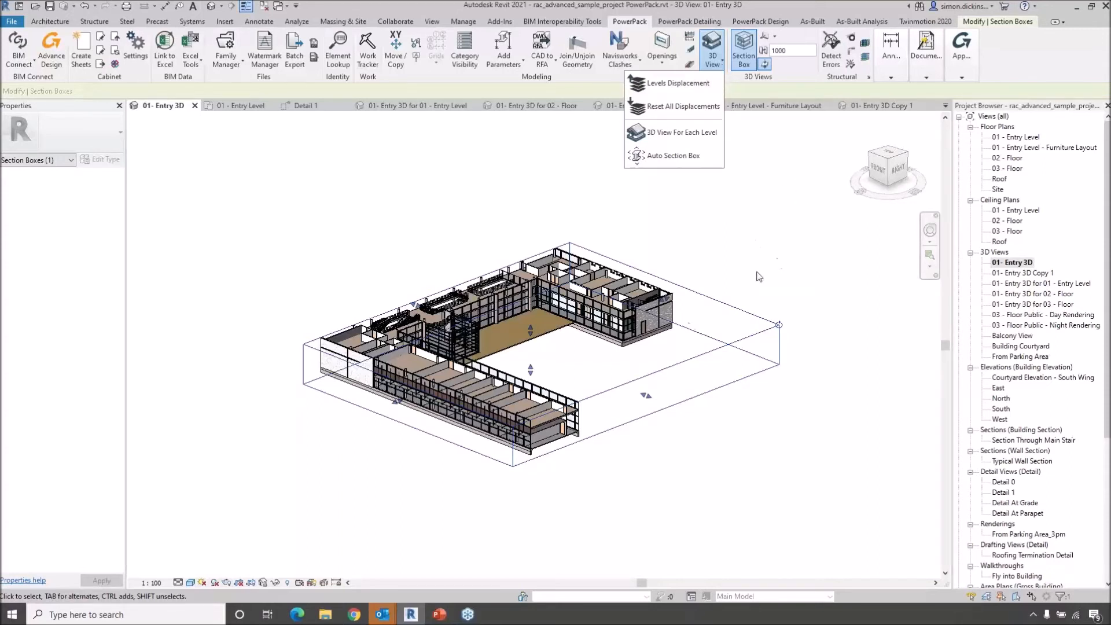
left_click(734, 239)
left_click_drag(648, 397, 630, 391)
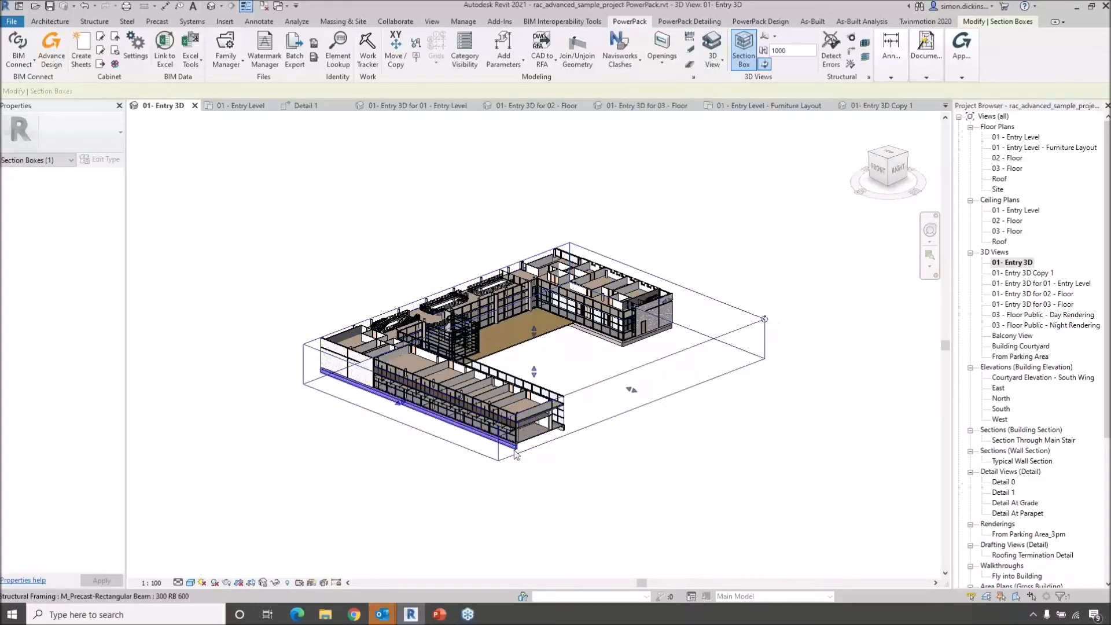
scroll(538, 451, "up", 5)
scroll(689, 446, "up", 5)
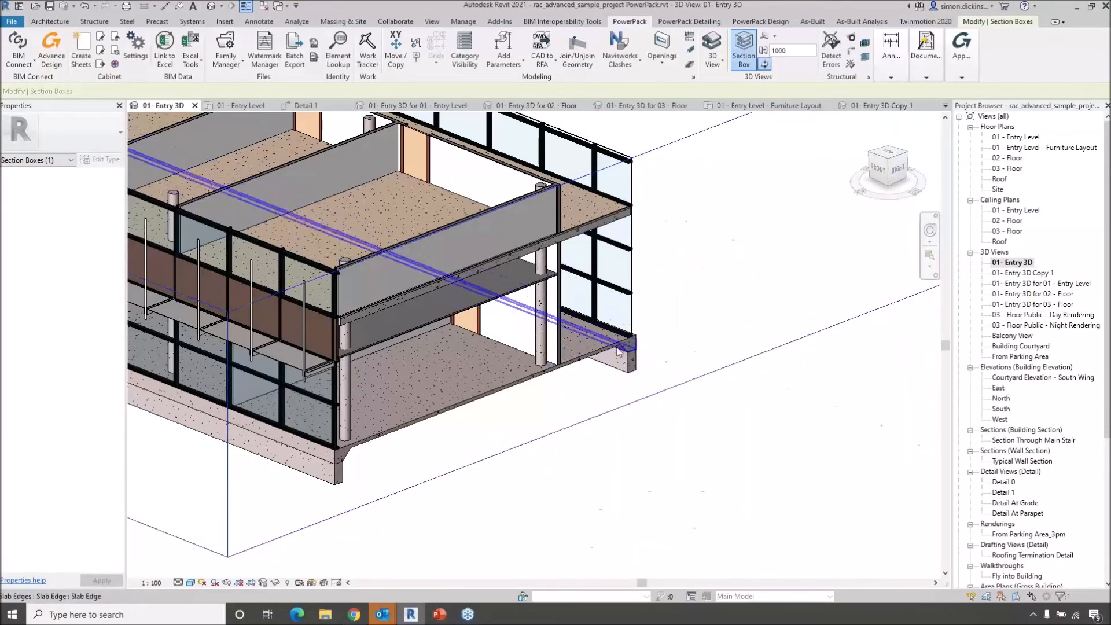
middle_click_drag(761, 459, 730, 436)
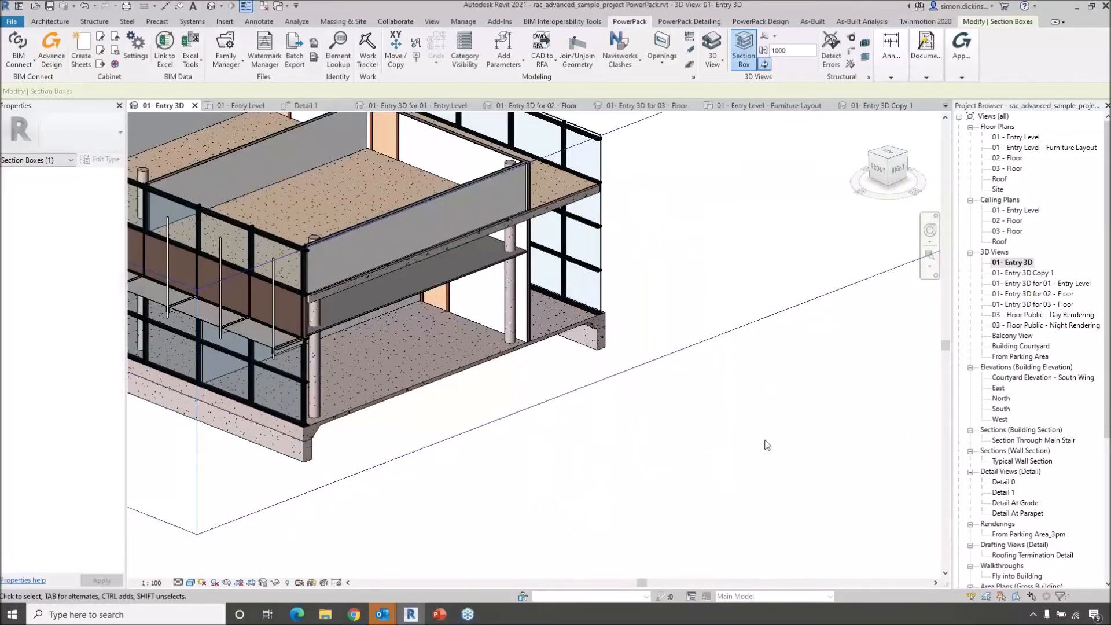
Step: In the view's Visibility/Graphic Overrides, override the Walls category's cut line color with Red
key("v")
key("g")
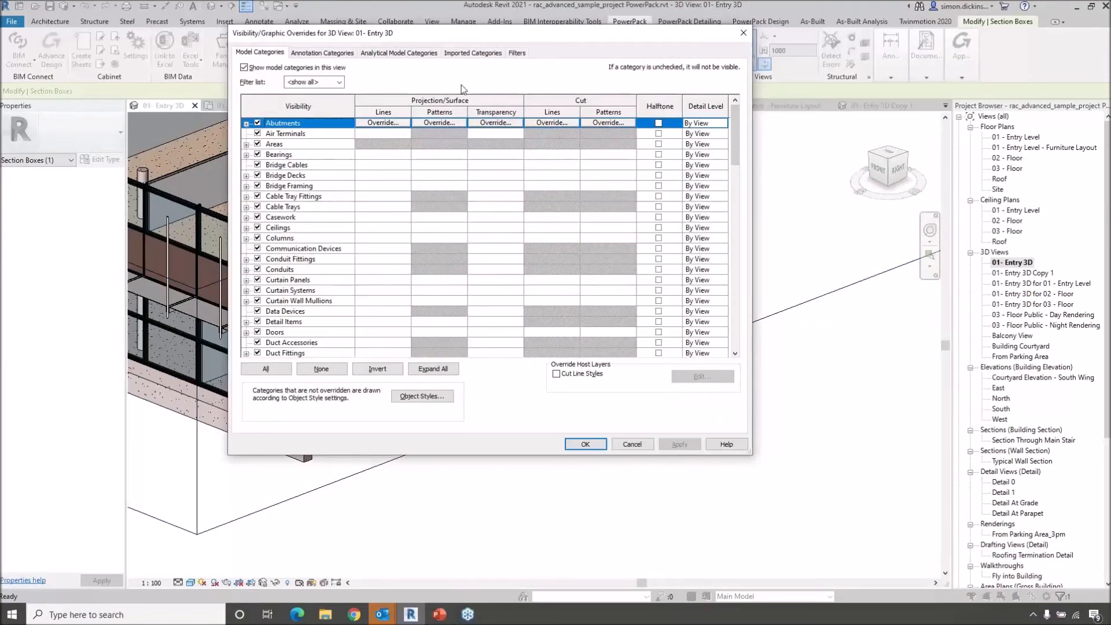
scroll(306, 245, "down", 10)
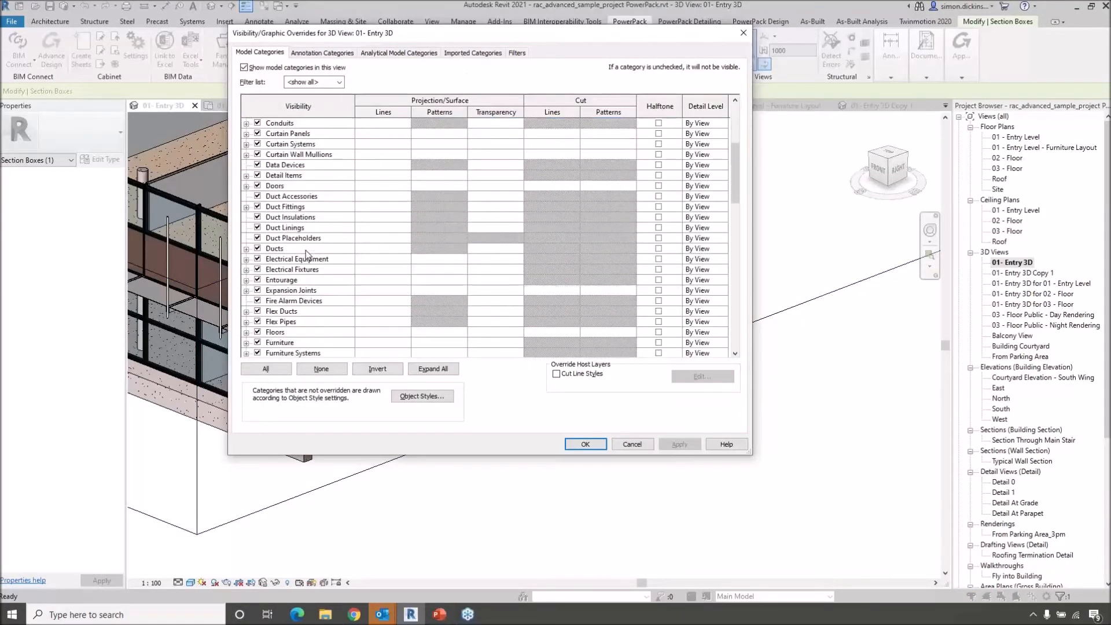
scroll(319, 267, "up", 6)
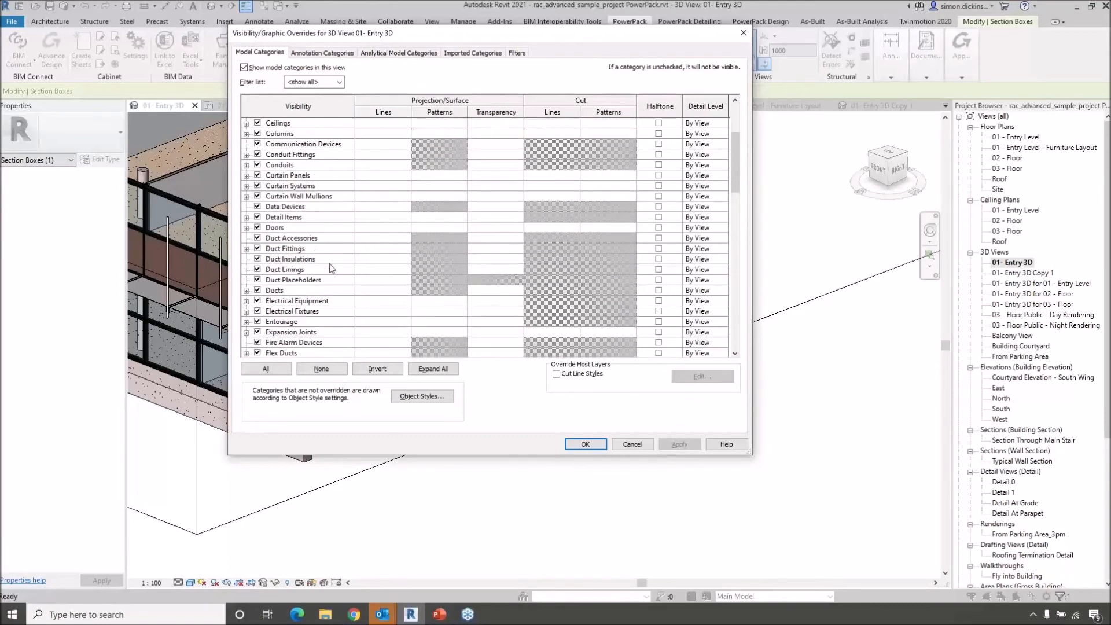
left_click_drag(735, 194, 739, 371)
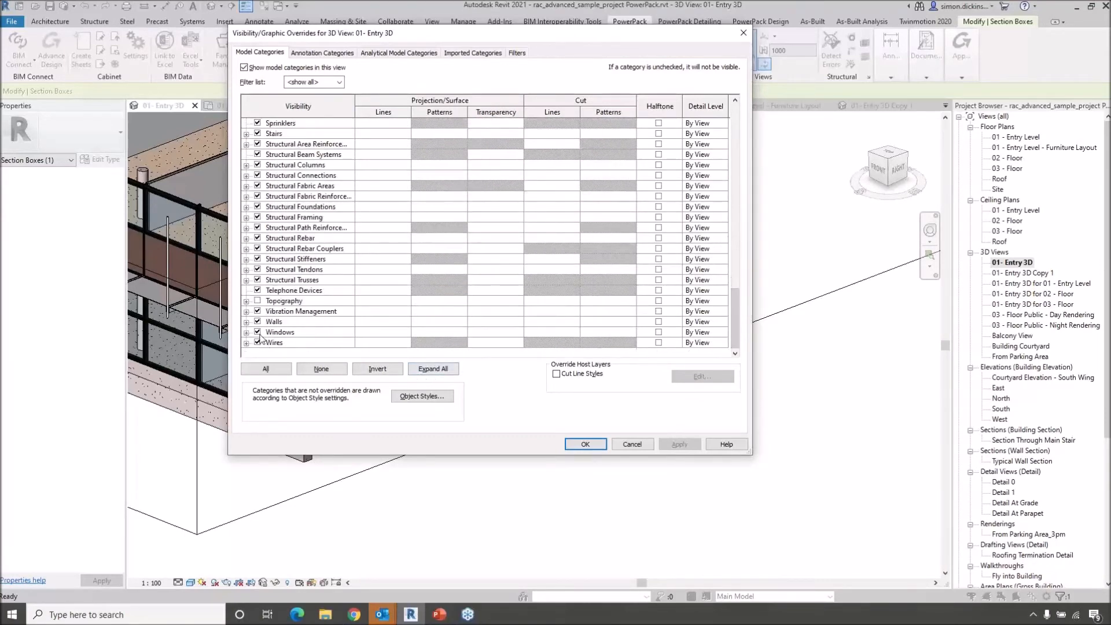
left_click(247, 322)
left_click(276, 313)
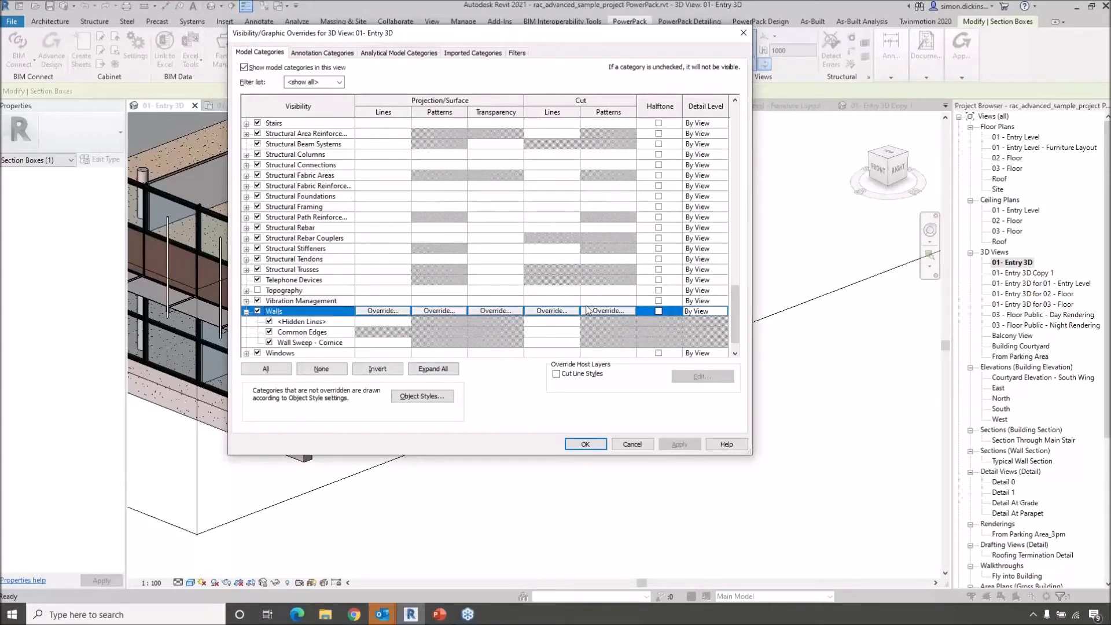
left_click(570, 312)
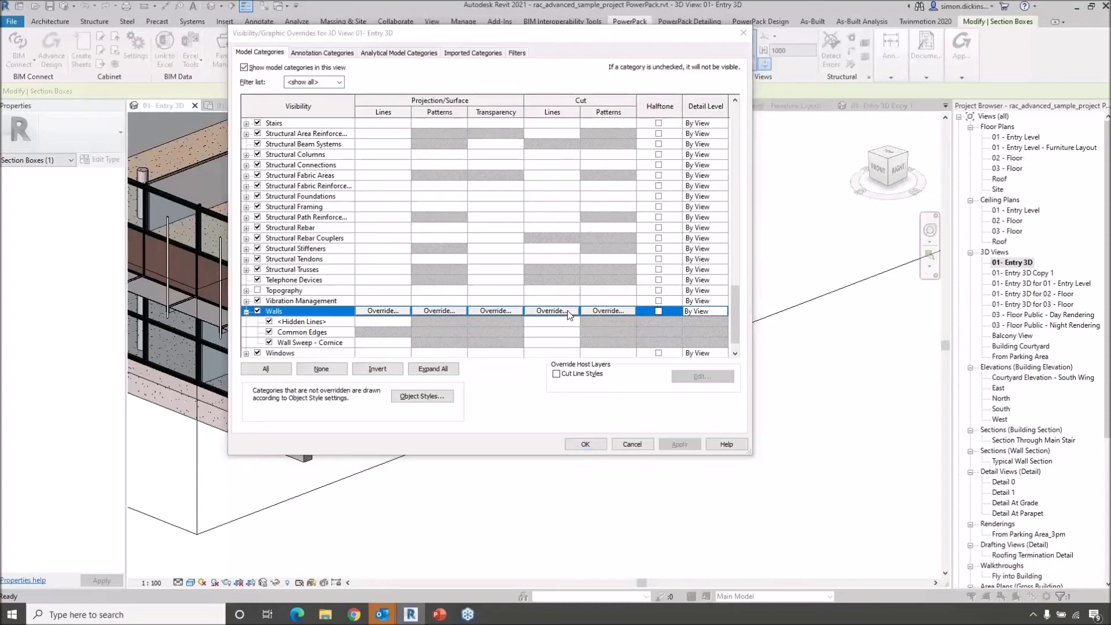
left_click(476, 241)
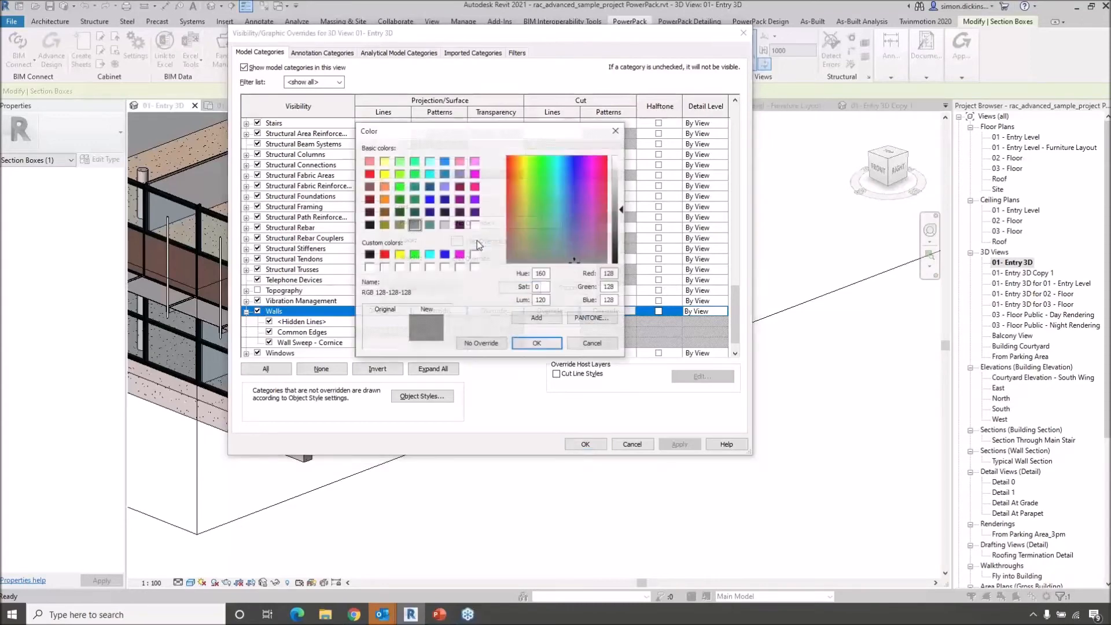
left_click(384, 256)
left_click(536, 344)
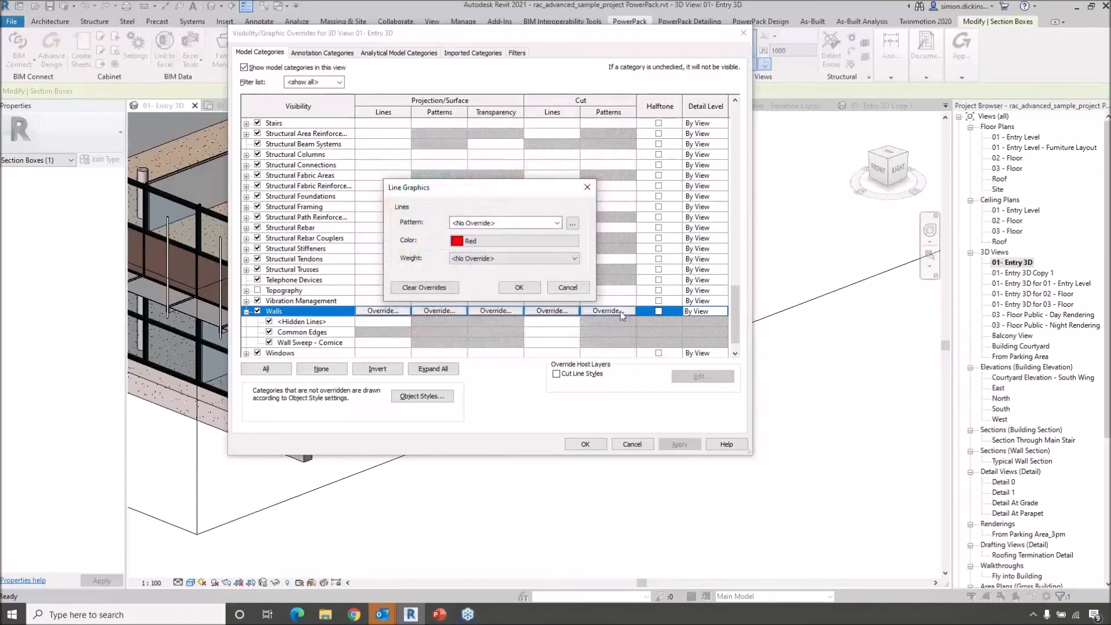
left_click(519, 287)
Step: Override the Walls category's cut pattern with a Solid fill foreground in Red
left_click(607, 310)
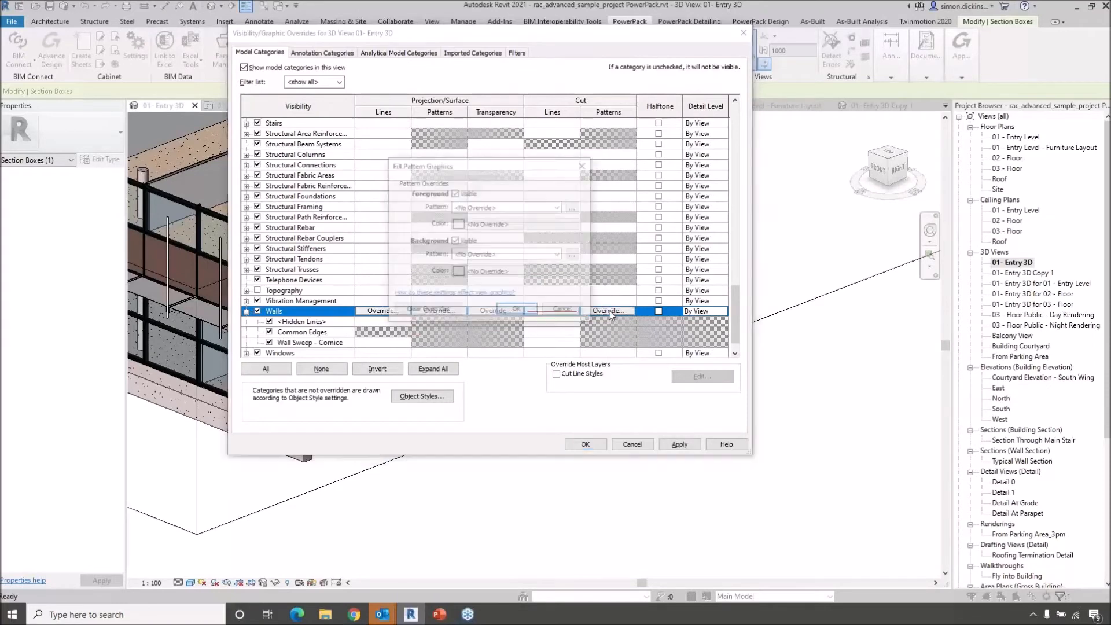
left_click(486, 206)
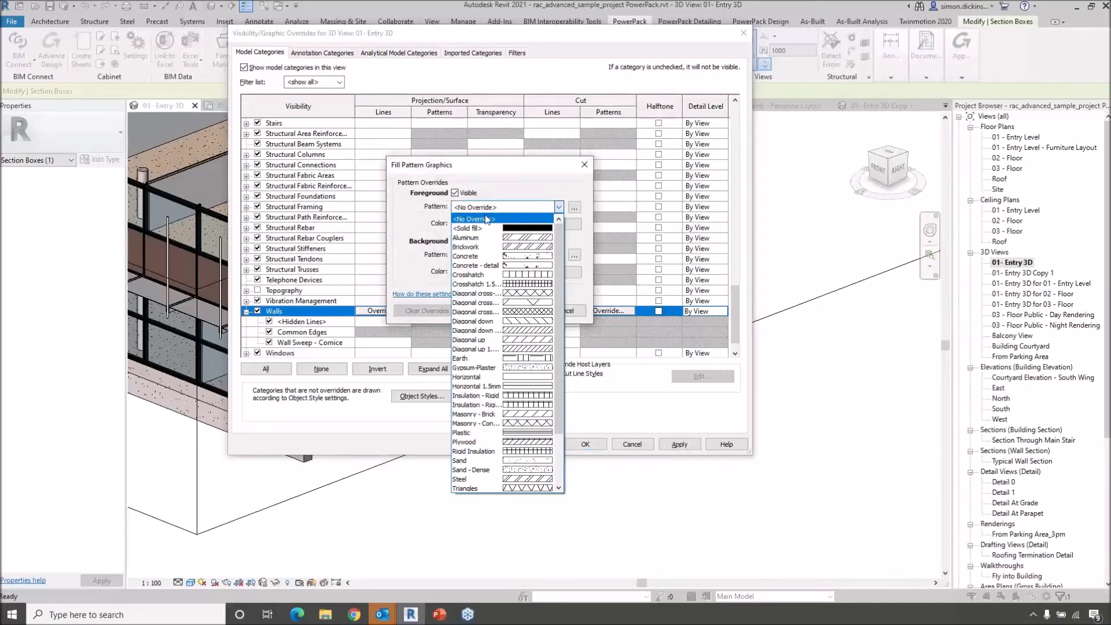
left_click(505, 237)
left_click(499, 224)
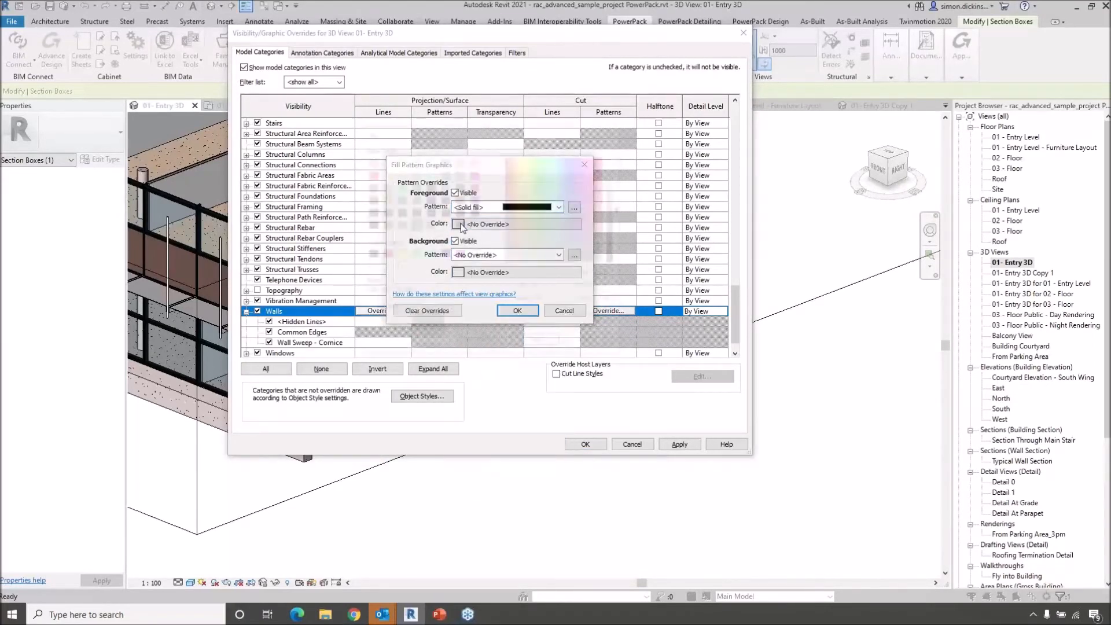
left_click(384, 255)
left_click(537, 344)
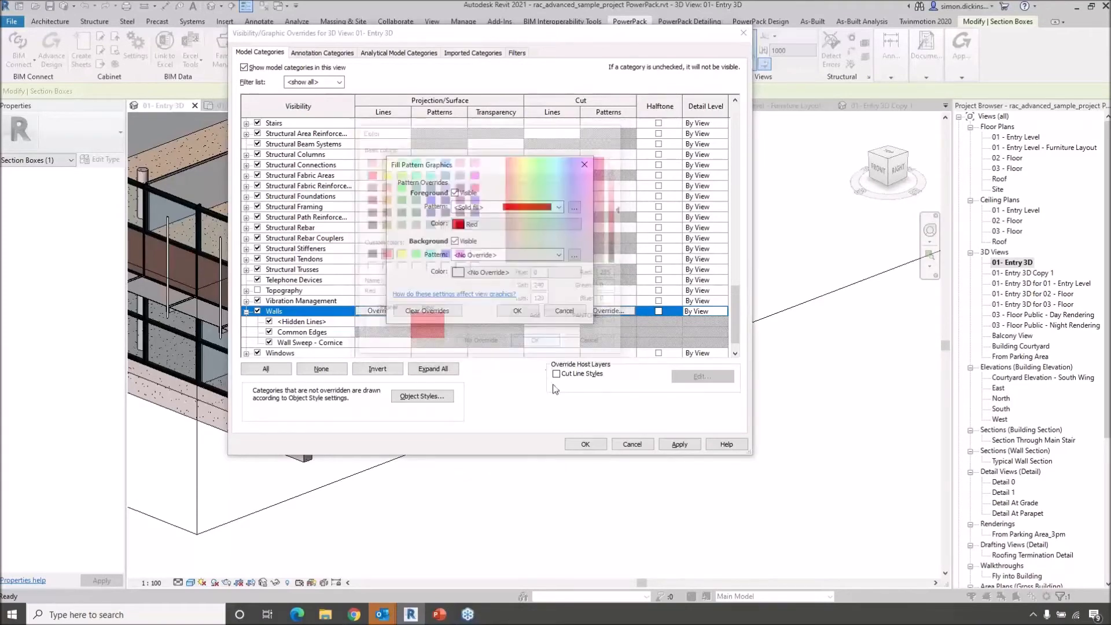
left_click(517, 310)
Step: Override the Floors category's cut pattern with a Solid fill foreground in Red
scroll(317, 238, "up", 6)
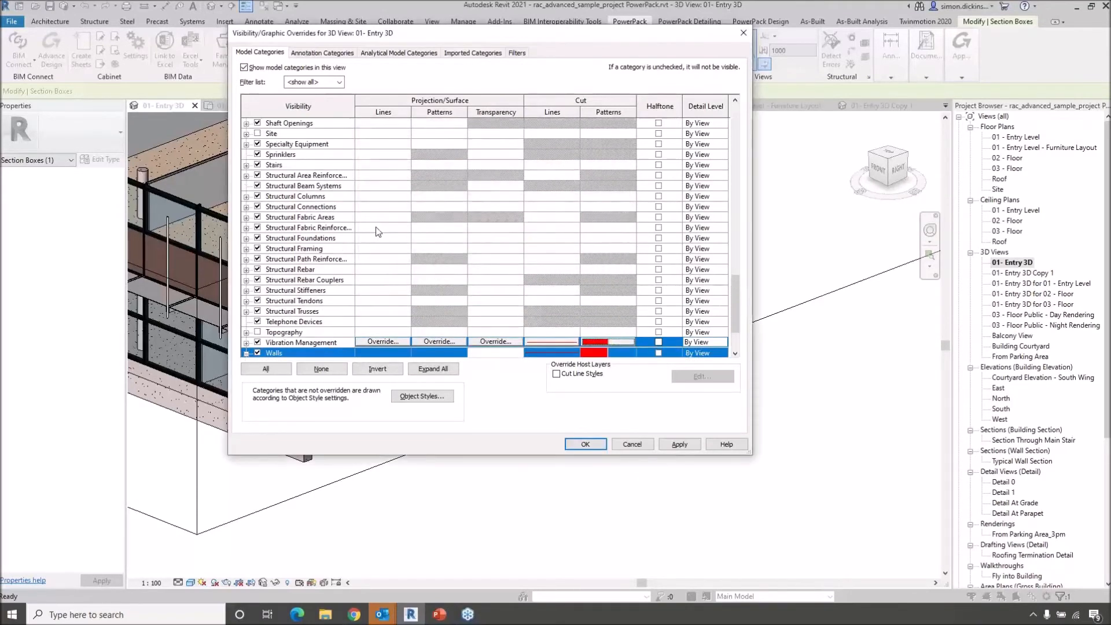
scroll(318, 237, "up", 10)
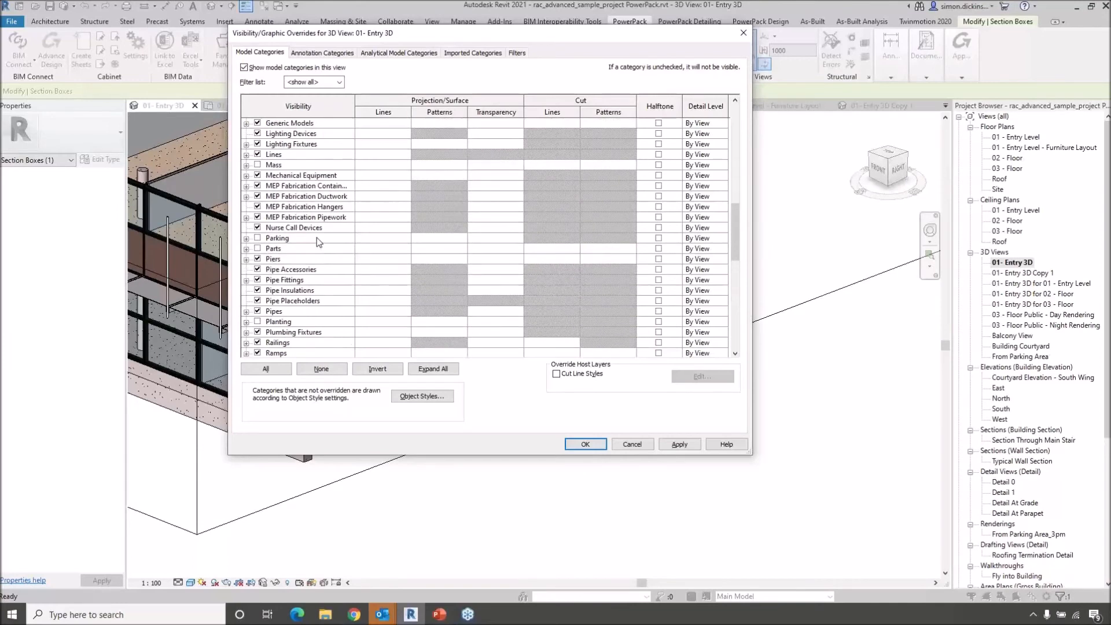
scroll(318, 237, "up", 5)
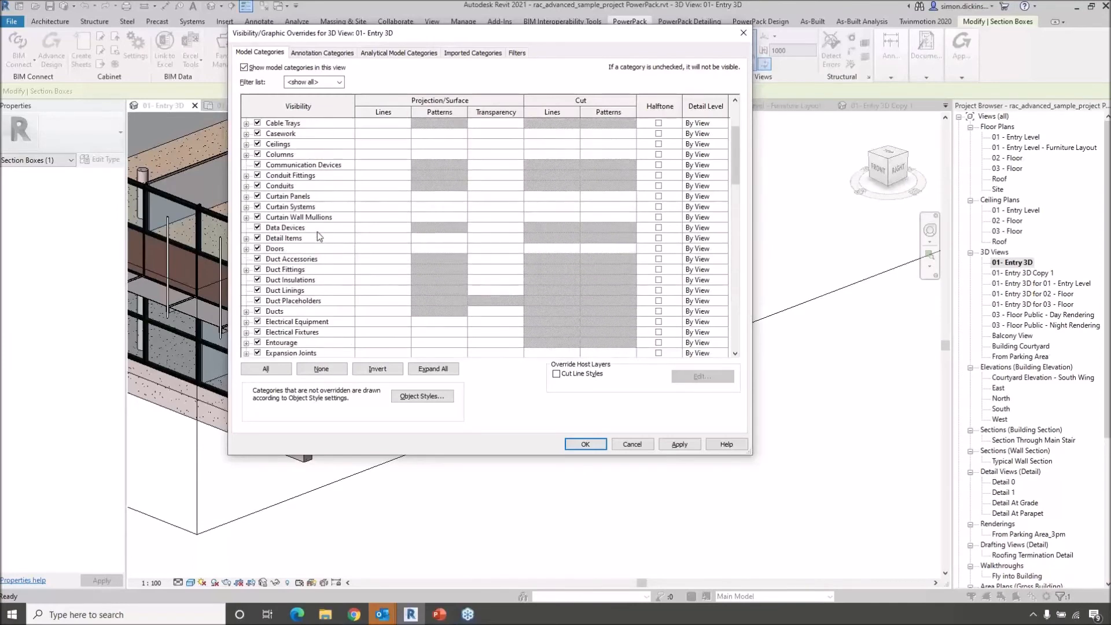
scroll(318, 231, "down", 5)
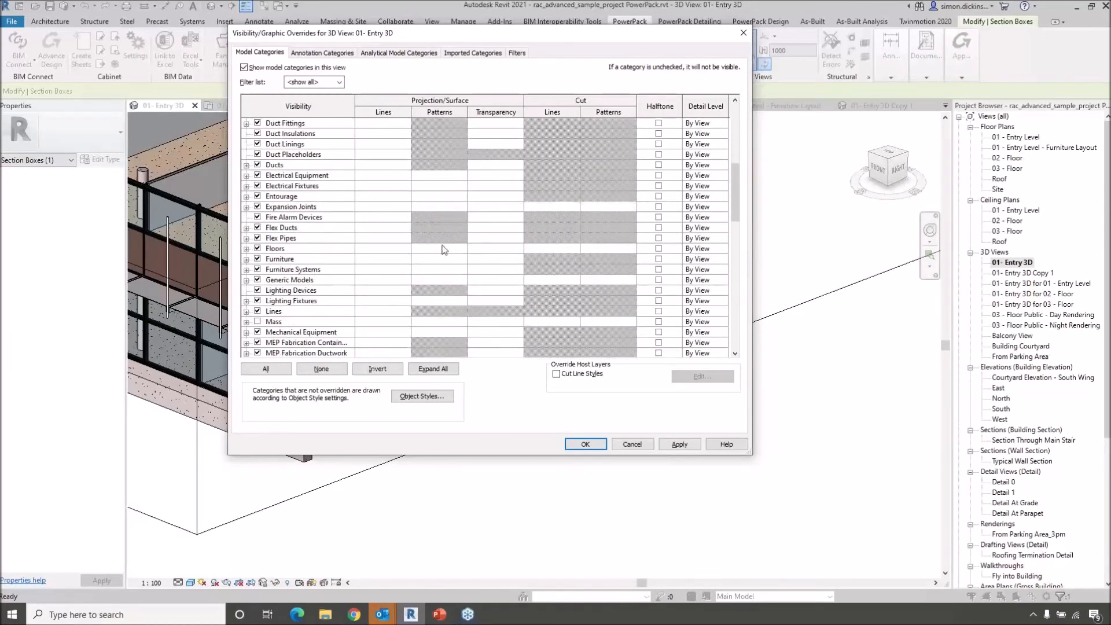
left_click(585, 249)
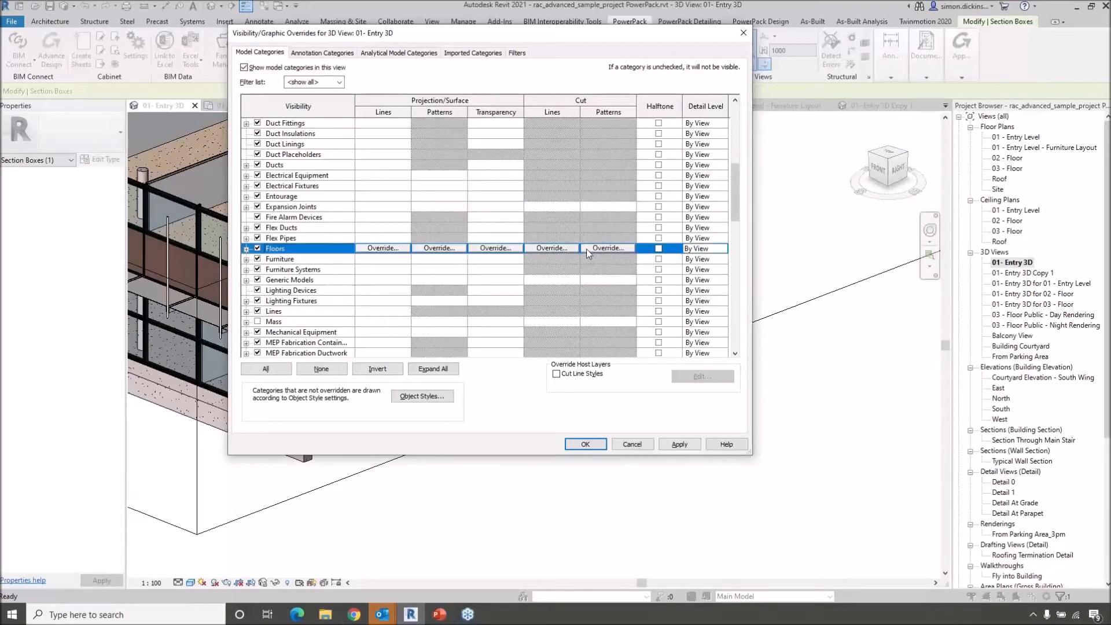
left_click(594, 252)
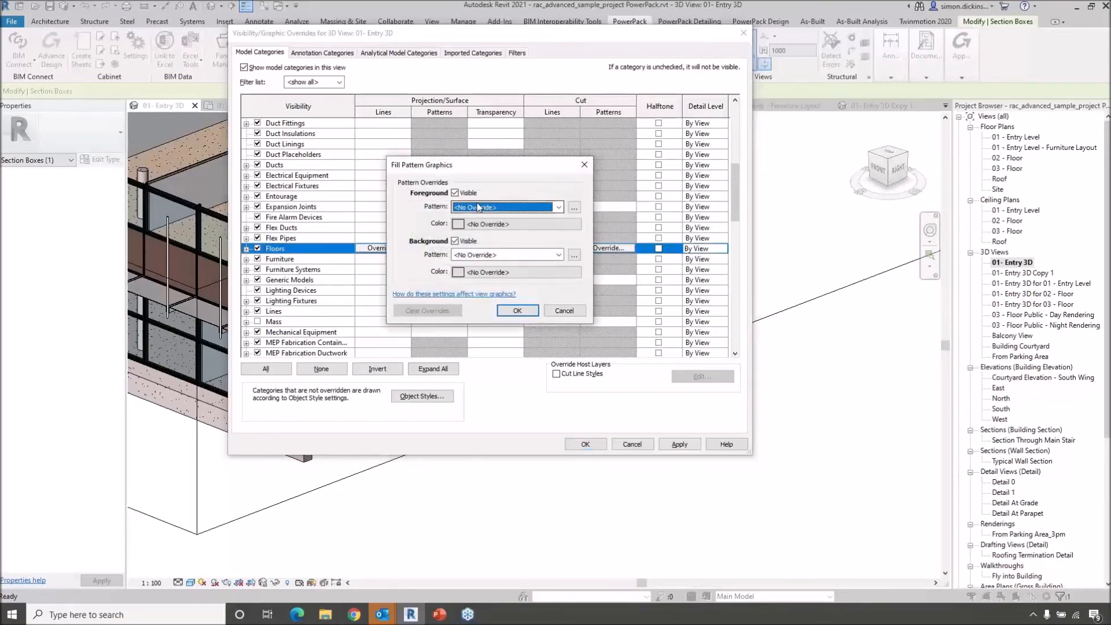
left_click(504, 207)
left_click(490, 228)
left_click(490, 227)
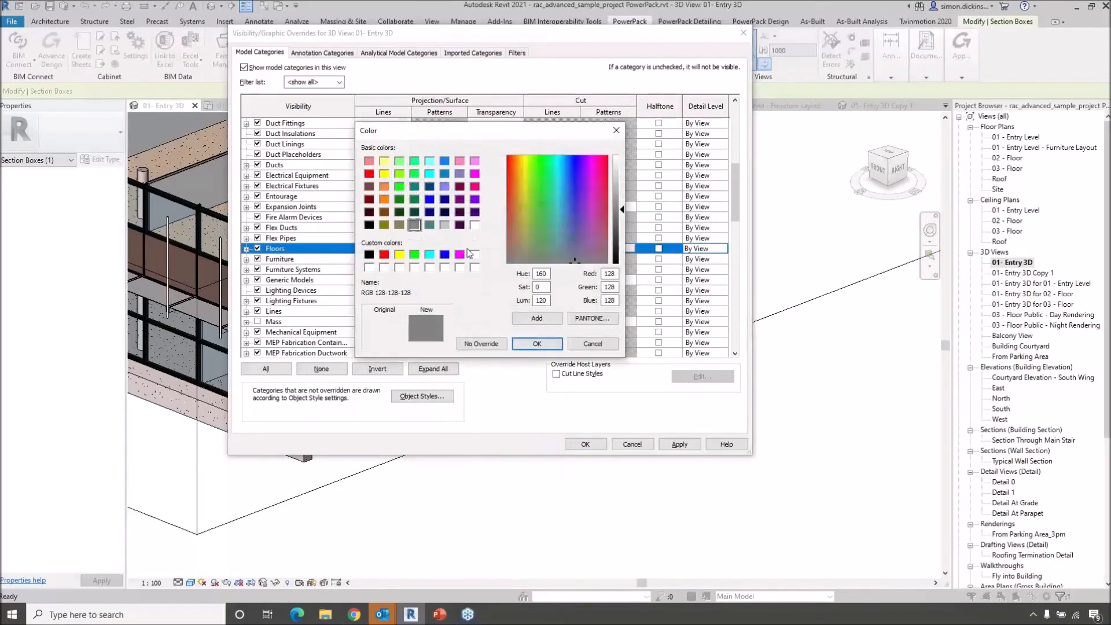
left_click(384, 256)
left_click(537, 344)
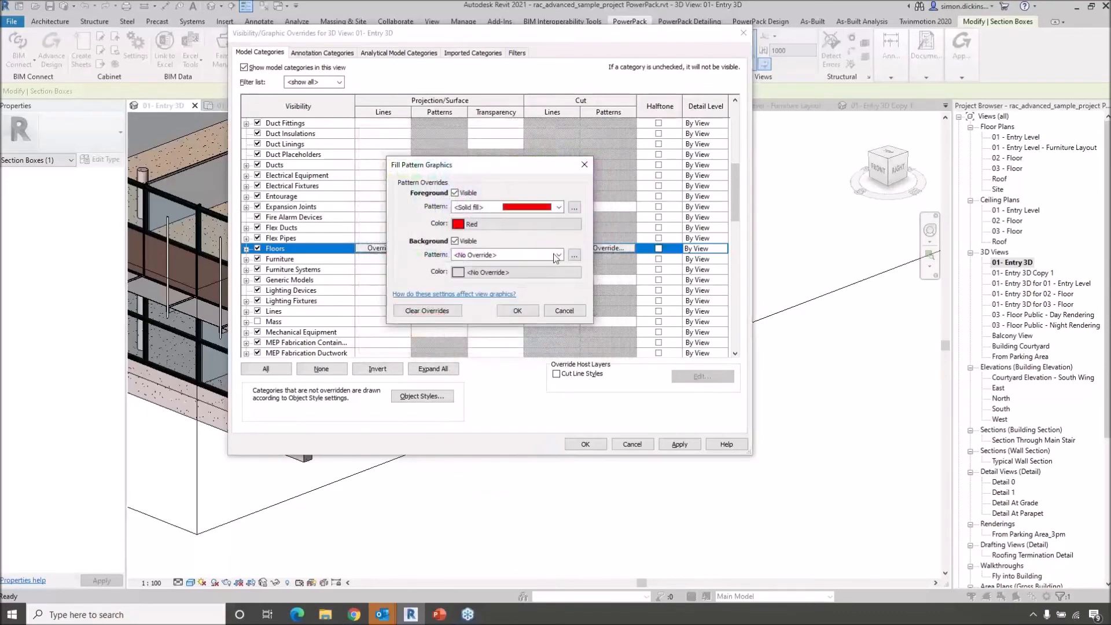
left_click(515, 310)
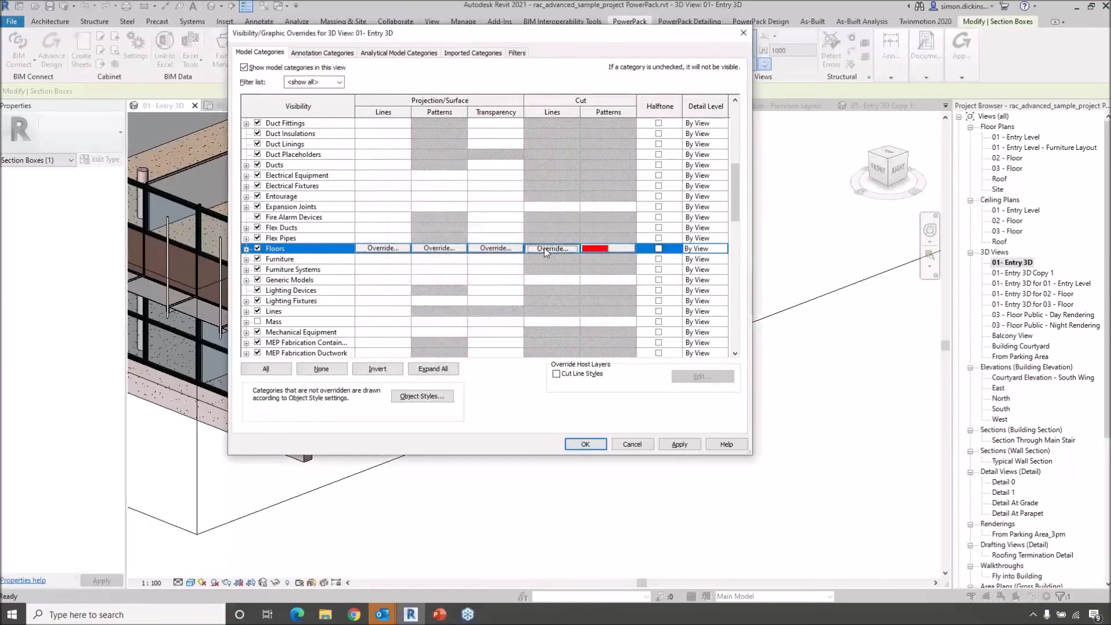
Step: Override the Floors category's cut line color with Red
left_click(544, 247)
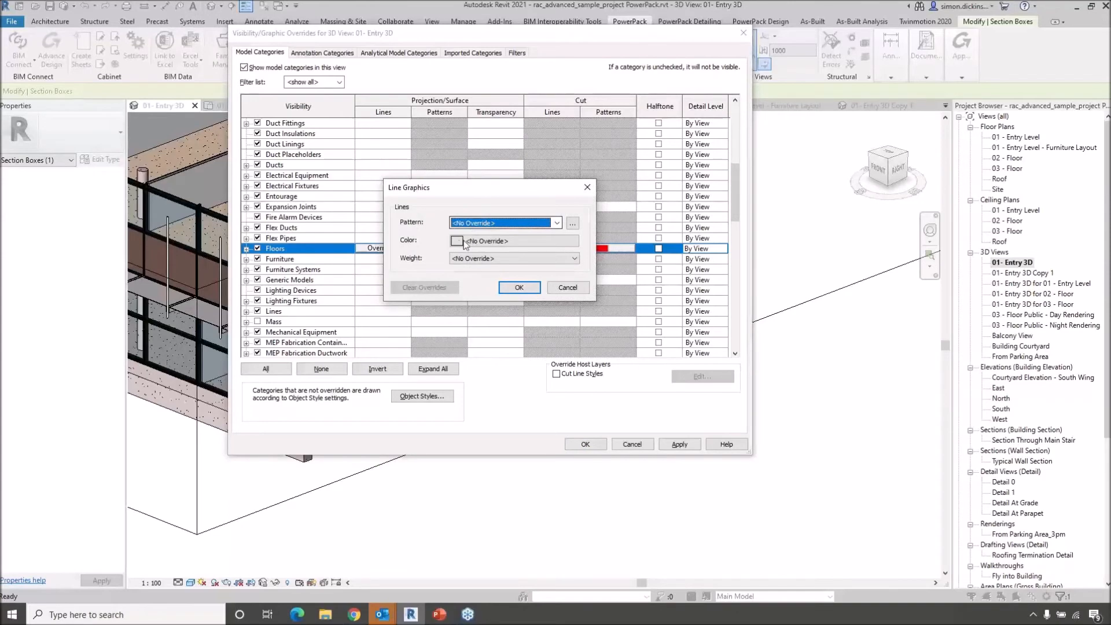
left_click(476, 225)
left_click(479, 235)
left_click(469, 242)
left_click(384, 256)
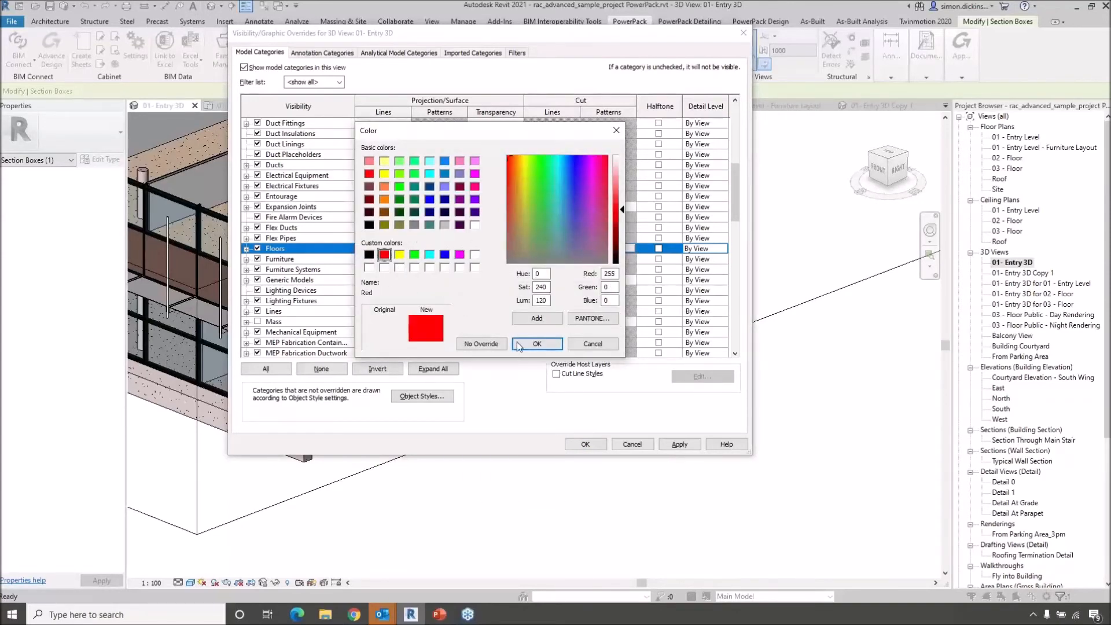
left_click(533, 344)
left_click(520, 288)
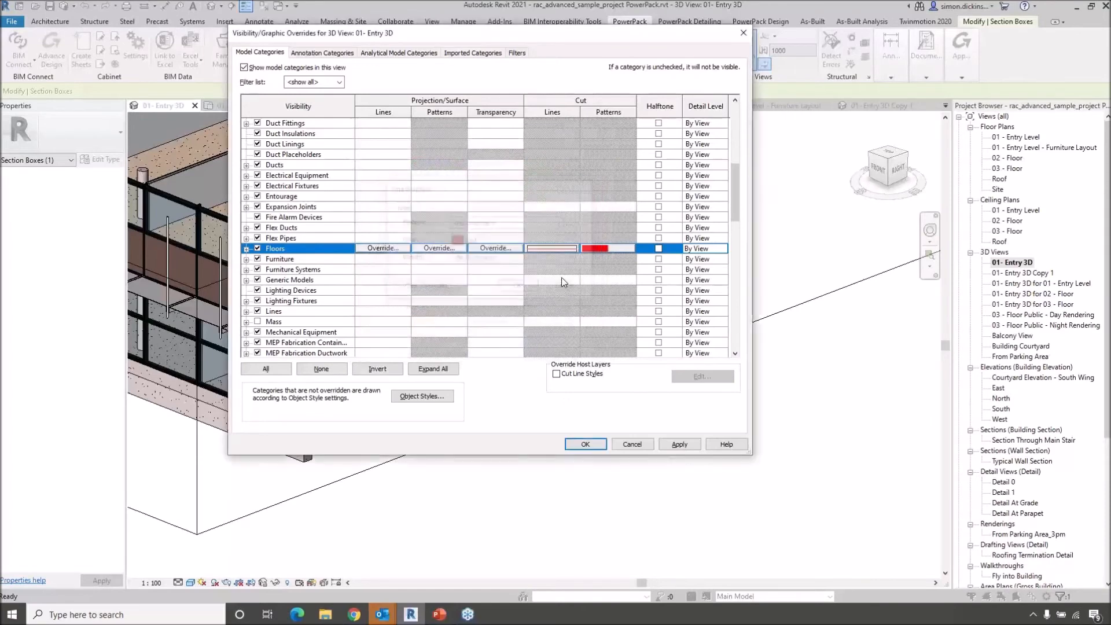
Step: Override the Structural Foundations category's cut line color with Red
left_click_drag(736, 204, 732, 316)
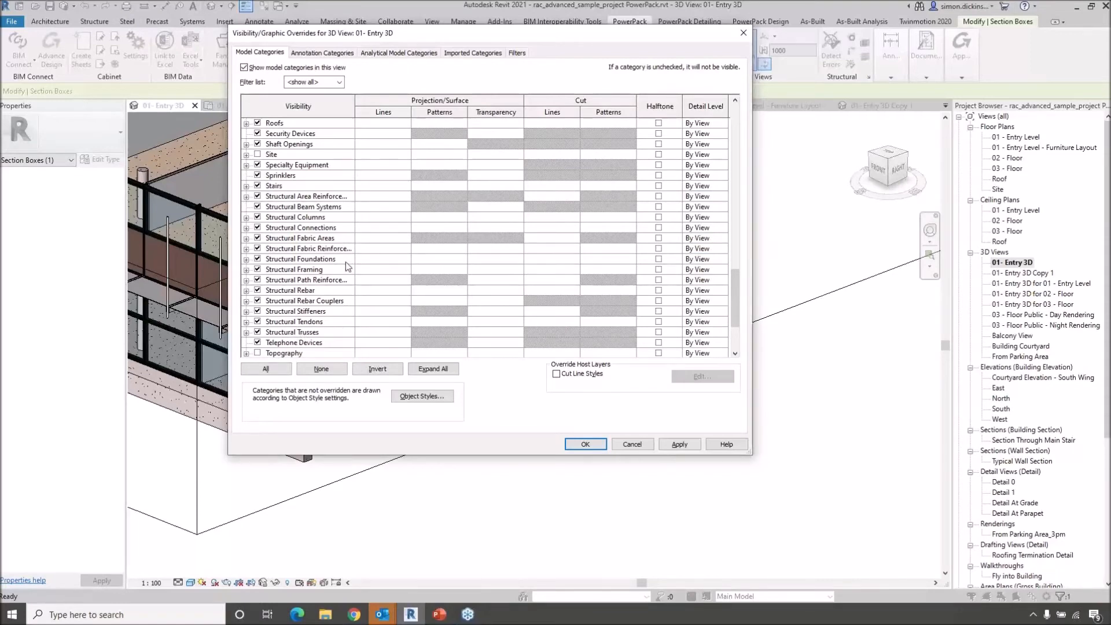
scroll(322, 270, "down", 1)
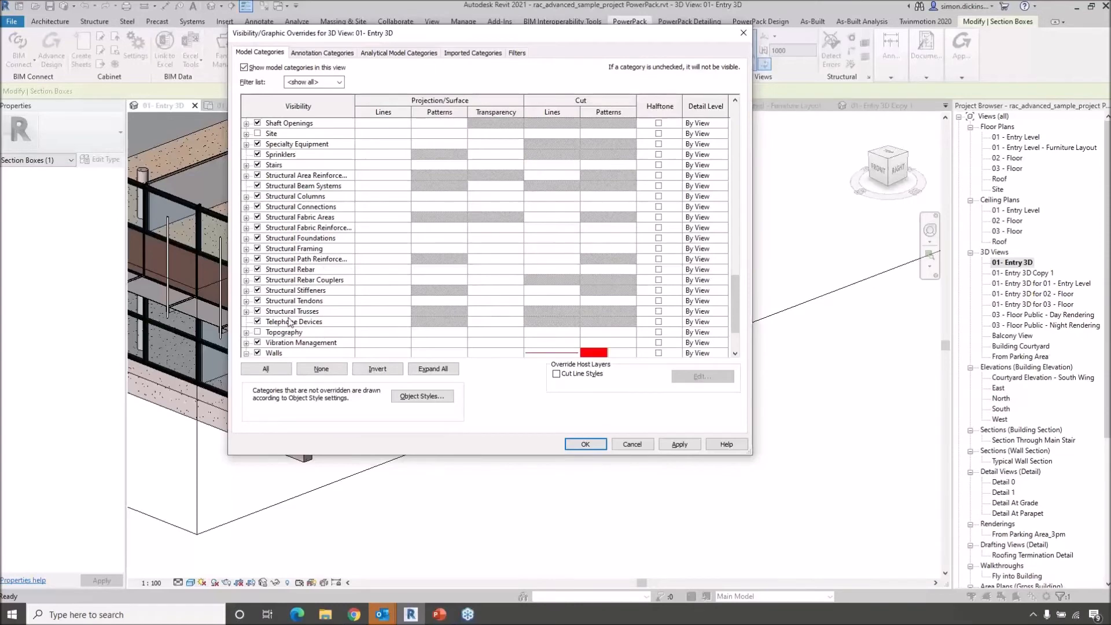
left_click(247, 238)
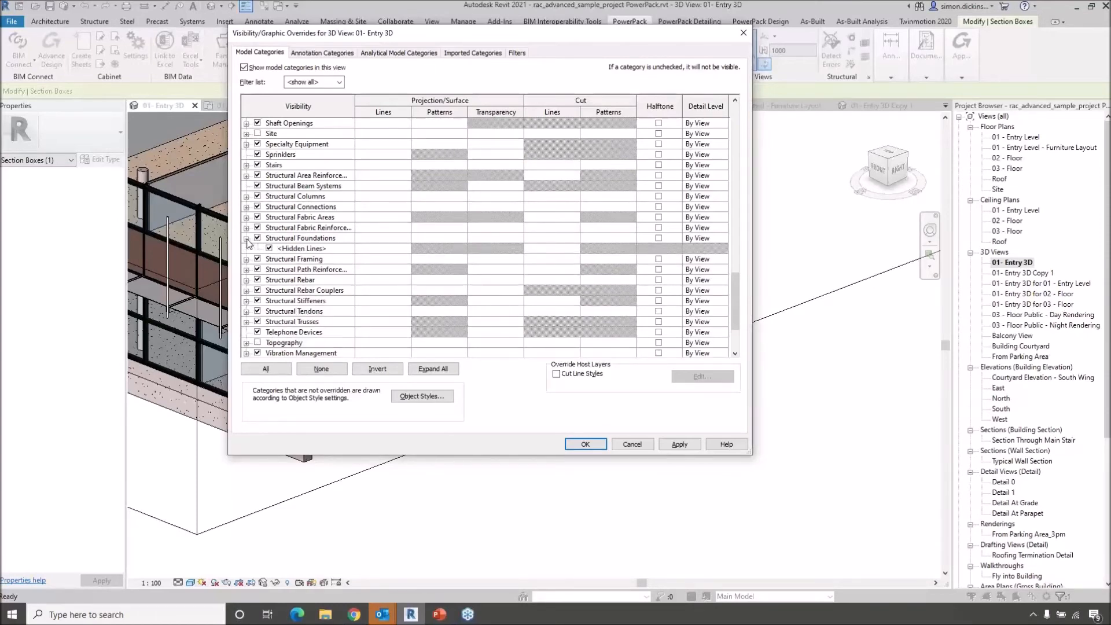
left_click(445, 239)
left_click(551, 238)
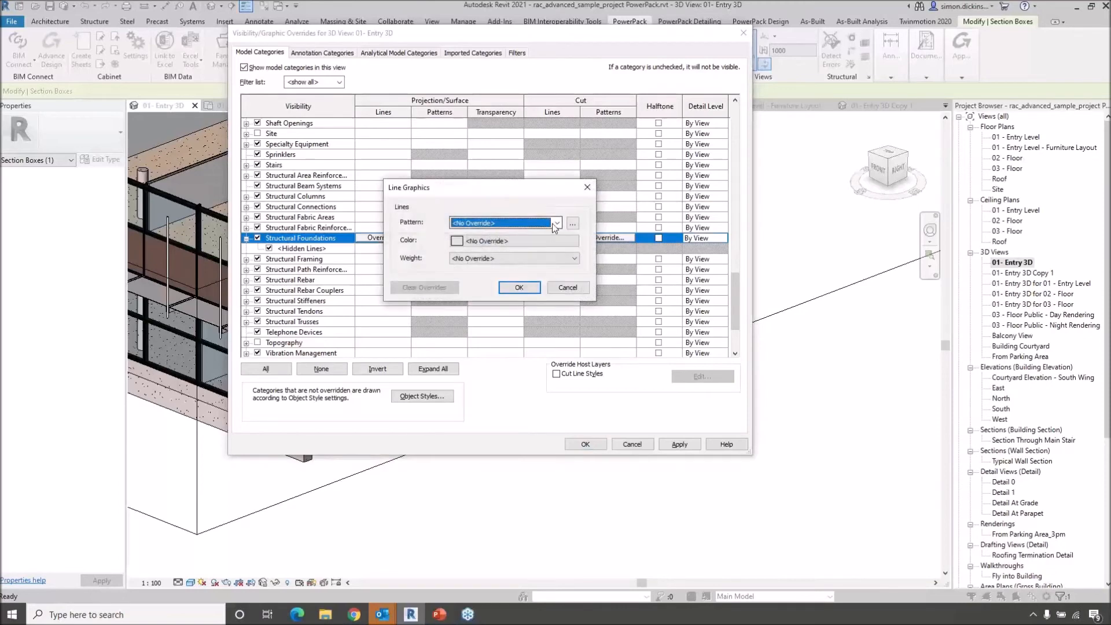
left_click(533, 239)
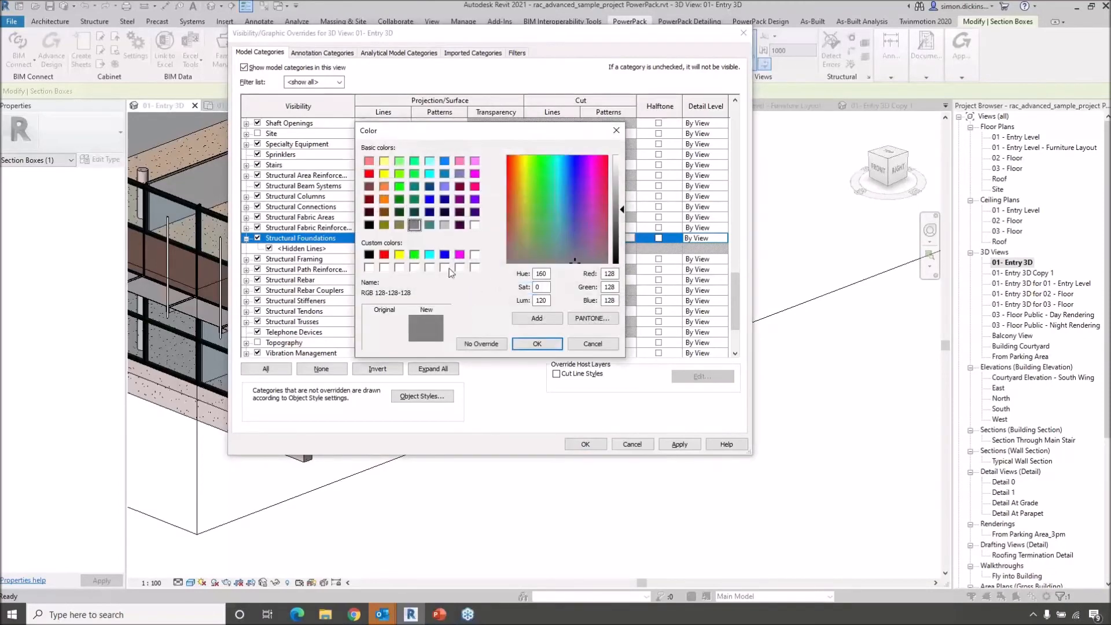
left_click(384, 255)
left_click(537, 344)
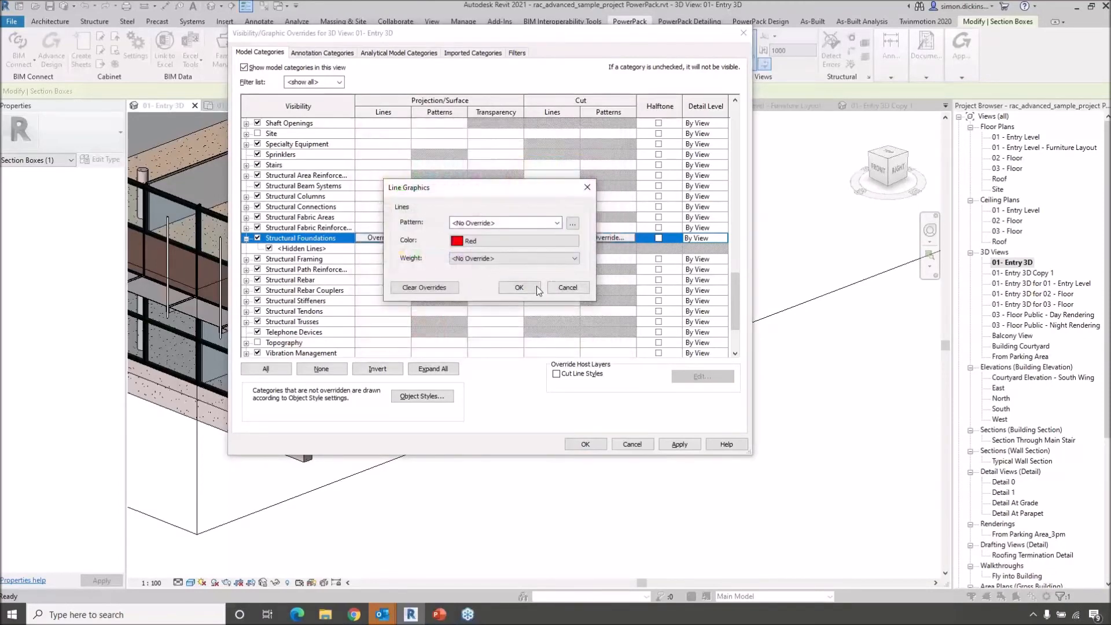
left_click(579, 286)
Step: Override the Structural Foundations category's cut pattern with a Solid fill foreground in Red and apply the overrides to the view
left_click(607, 238)
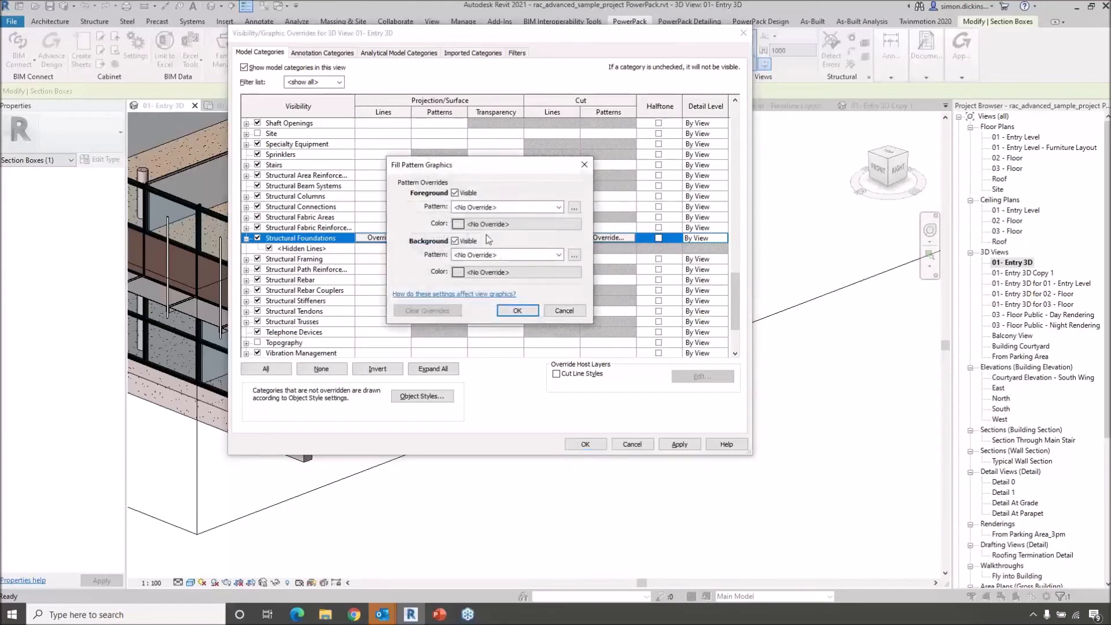
left_click(538, 224)
left_click(385, 255)
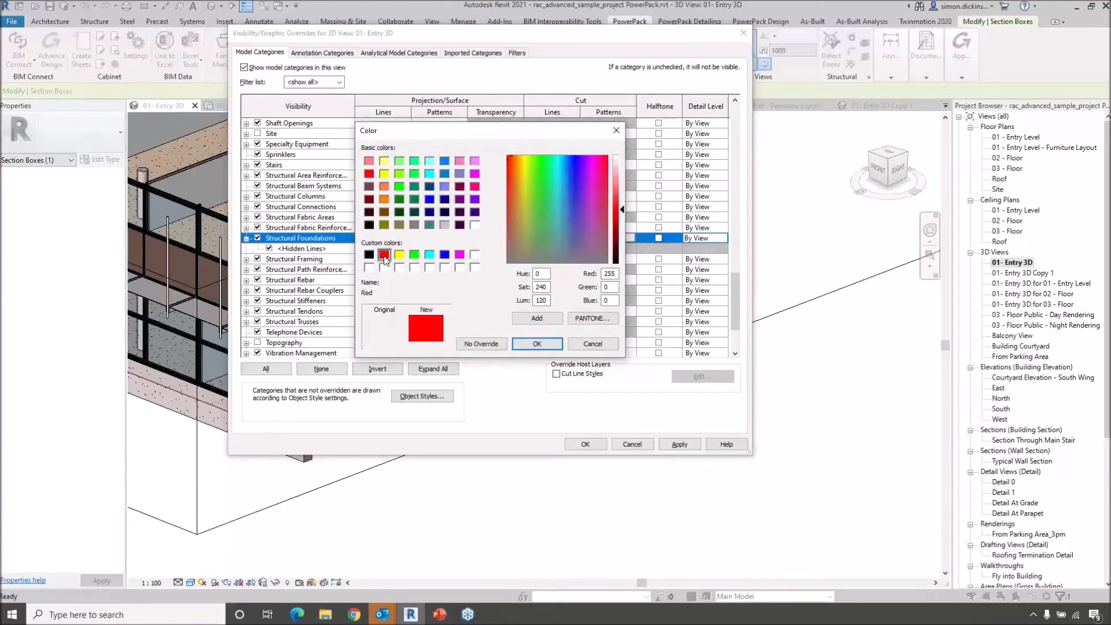
left_click(537, 344)
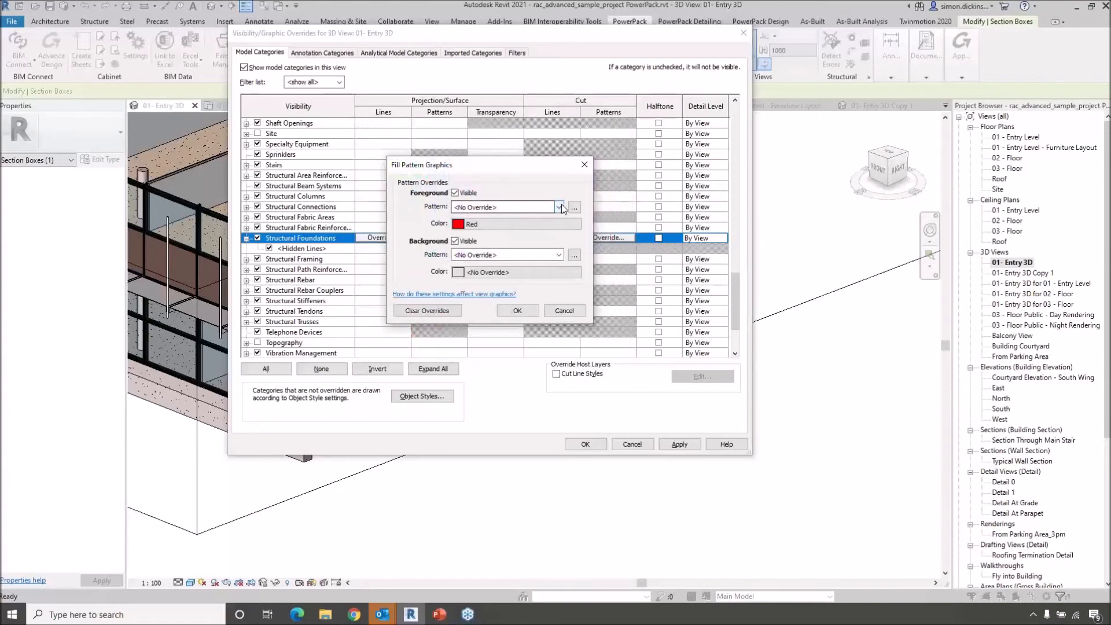
left_click(544, 208)
left_click(492, 227)
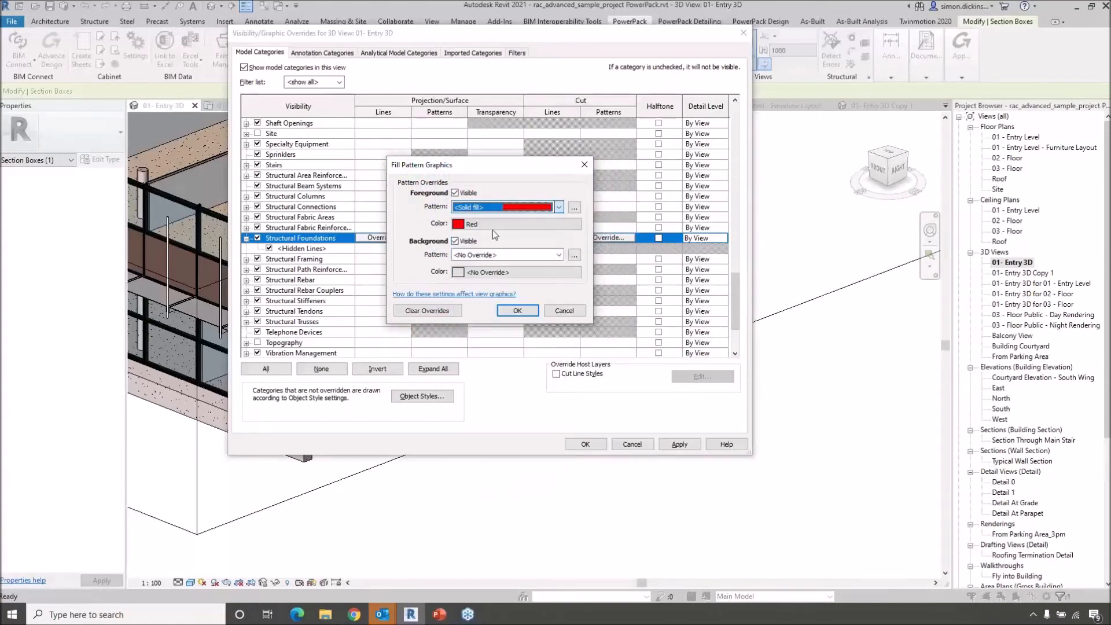
left_click(515, 311)
left_click(585, 444)
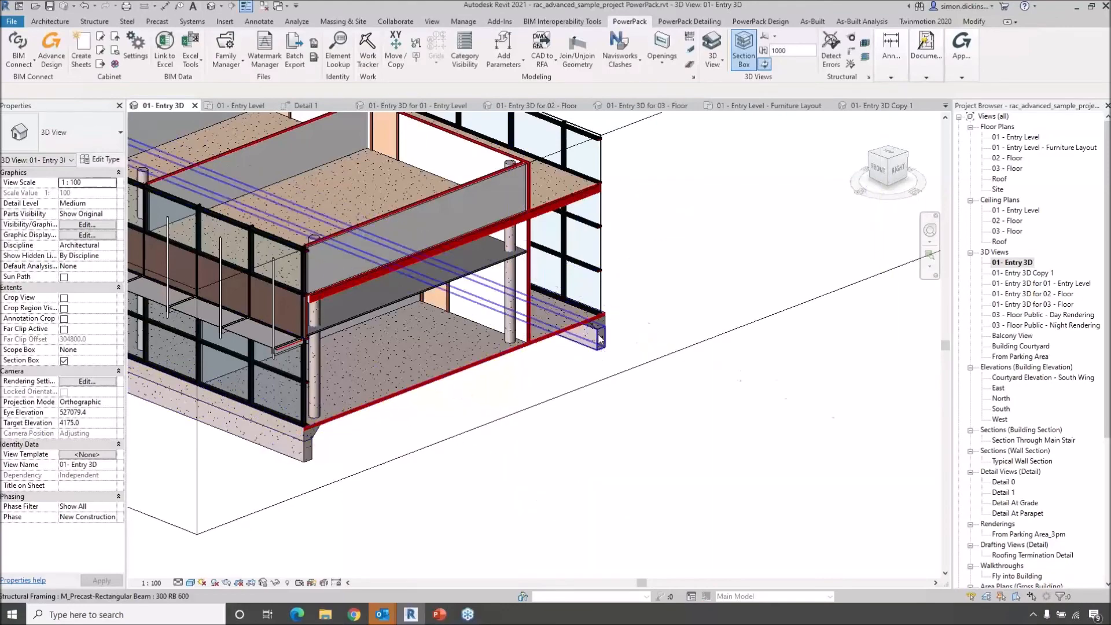
Step: Create a view template named "3d Sectioned Red" from the 01- Entry 3D view, keeping all its properties included
scroll(602, 325, "up", 6)
scroll(560, 333, "down", 5)
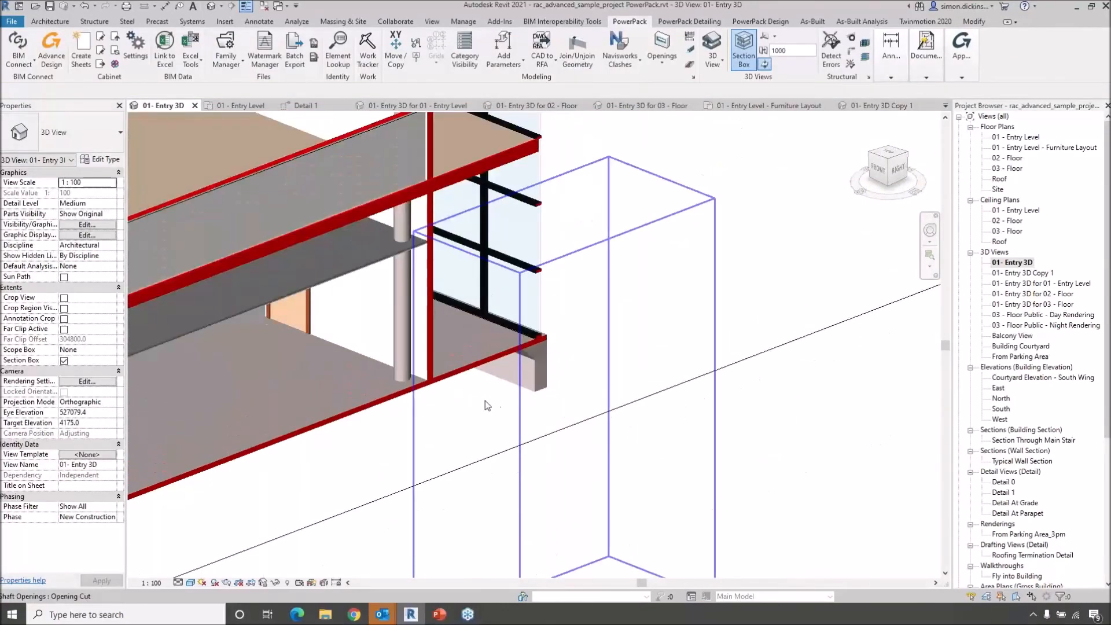
scroll(501, 274, "up", 3)
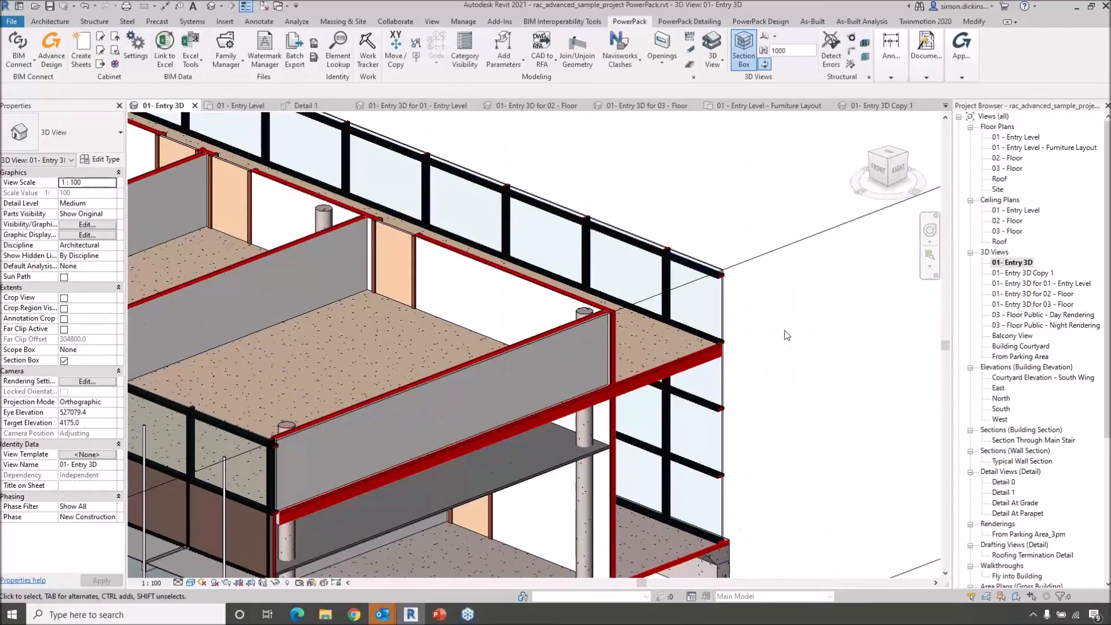
scroll(787, 331, "down", 4)
middle_click_drag(792, 331, 763, 324)
scroll(828, 425, "down", 3)
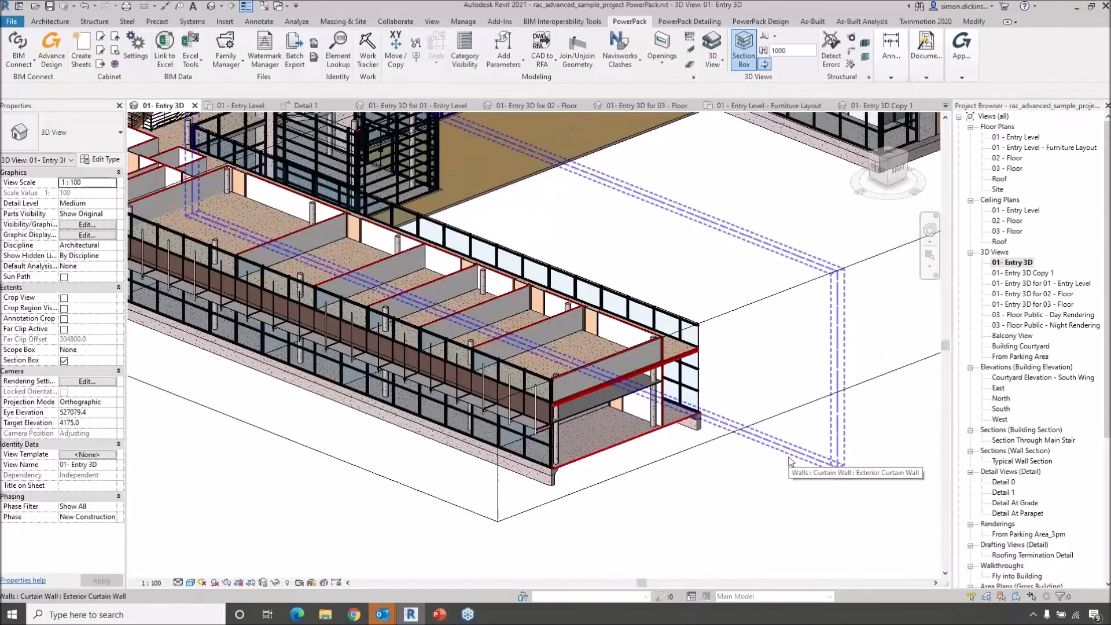
right_click(1012, 266)
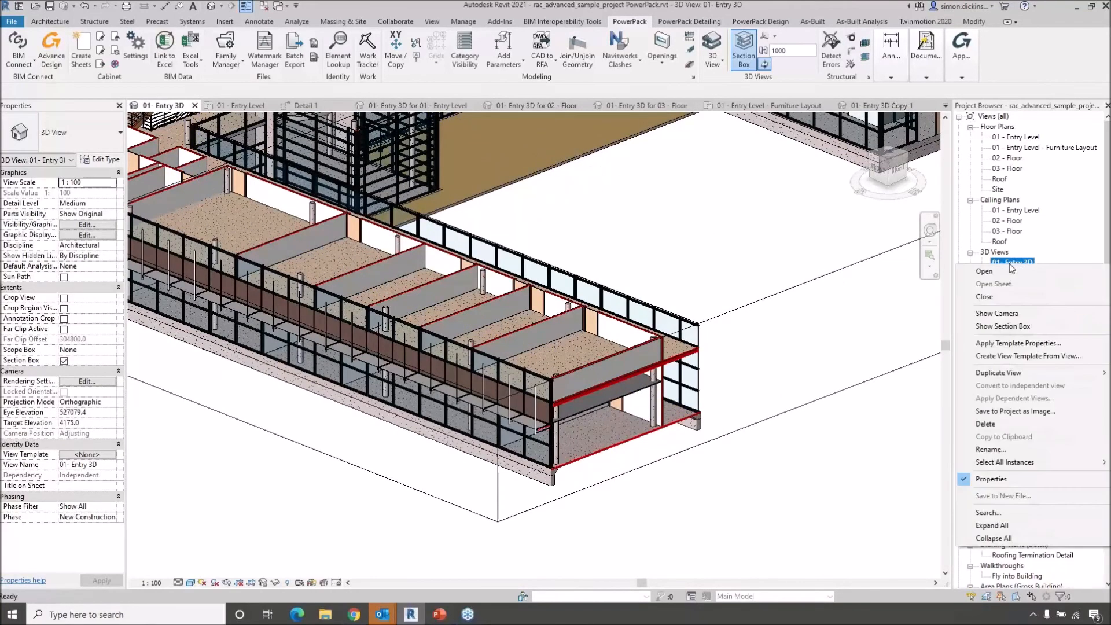
left_click(1020, 356)
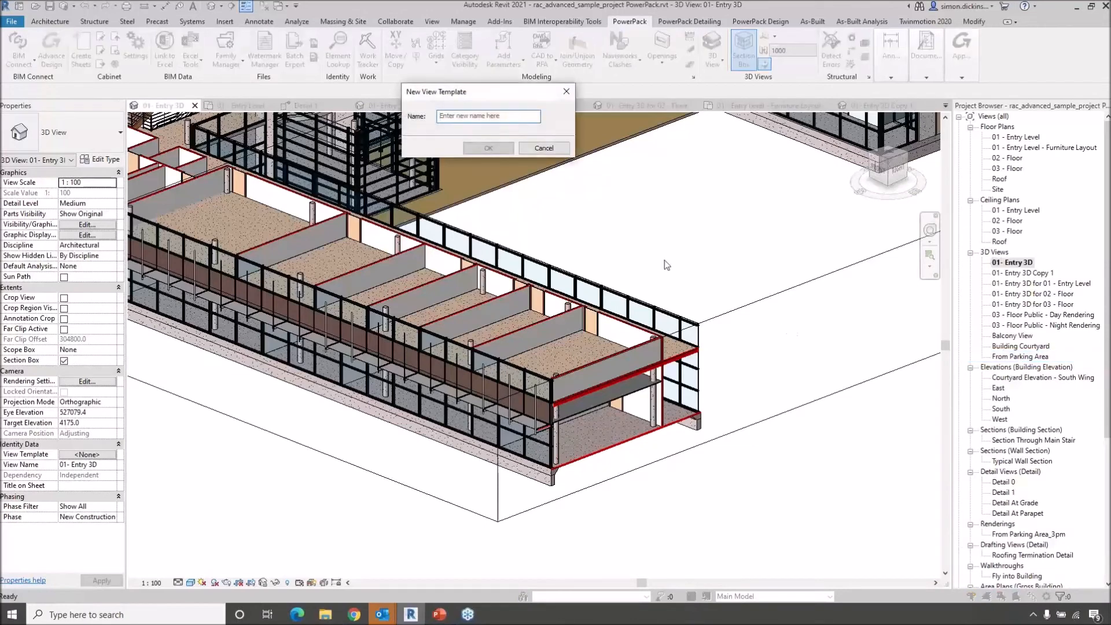
left_click(505, 117)
type("3d Sectioned Red")
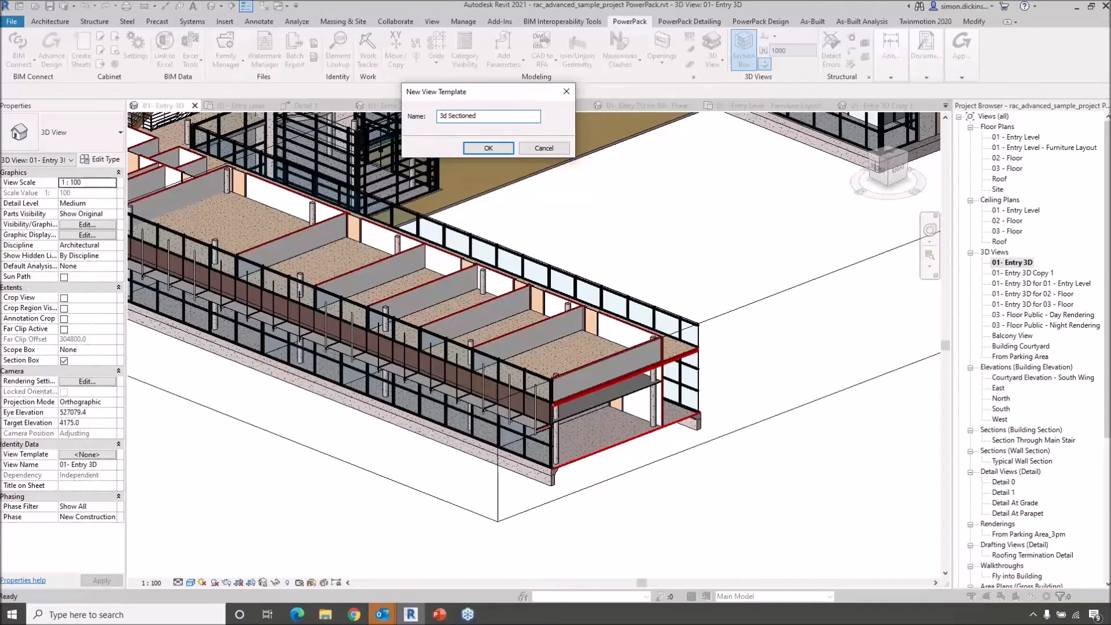
left_click(498, 148)
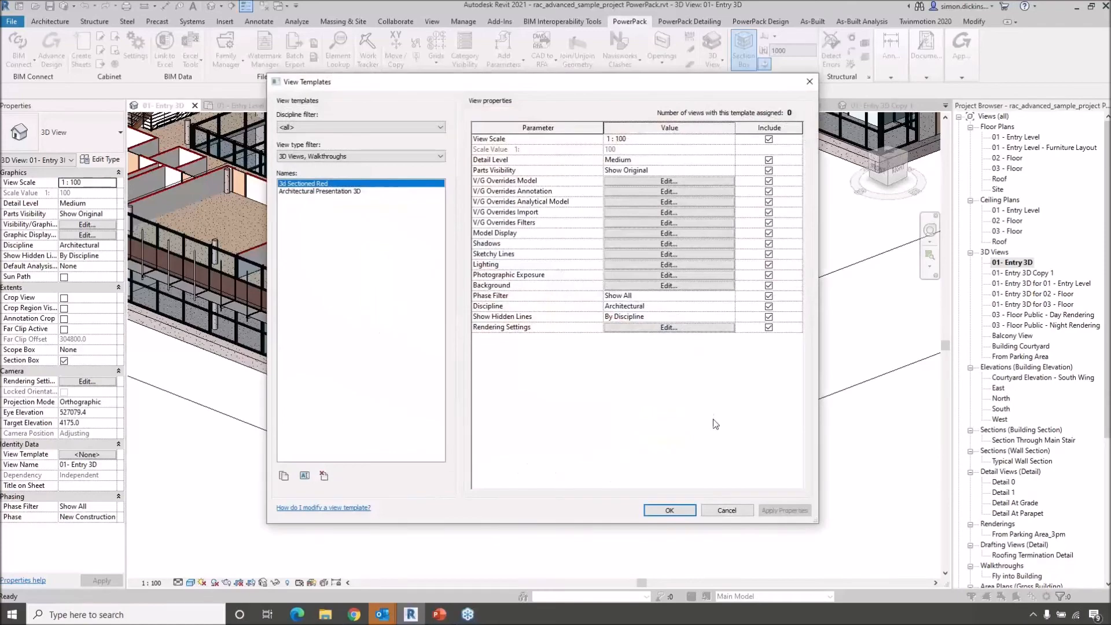
left_click(665, 509)
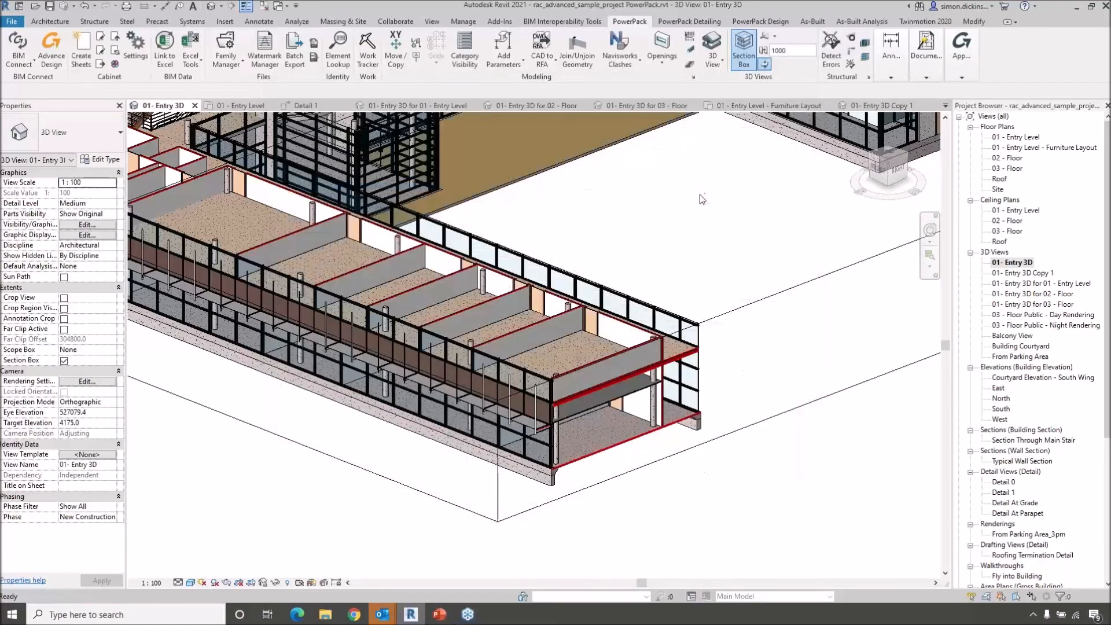
Step: Select the precast rectangular beam and the slab edge at the building's cut end to check their categories
middle_click_drag(613, 347, 783, 209)
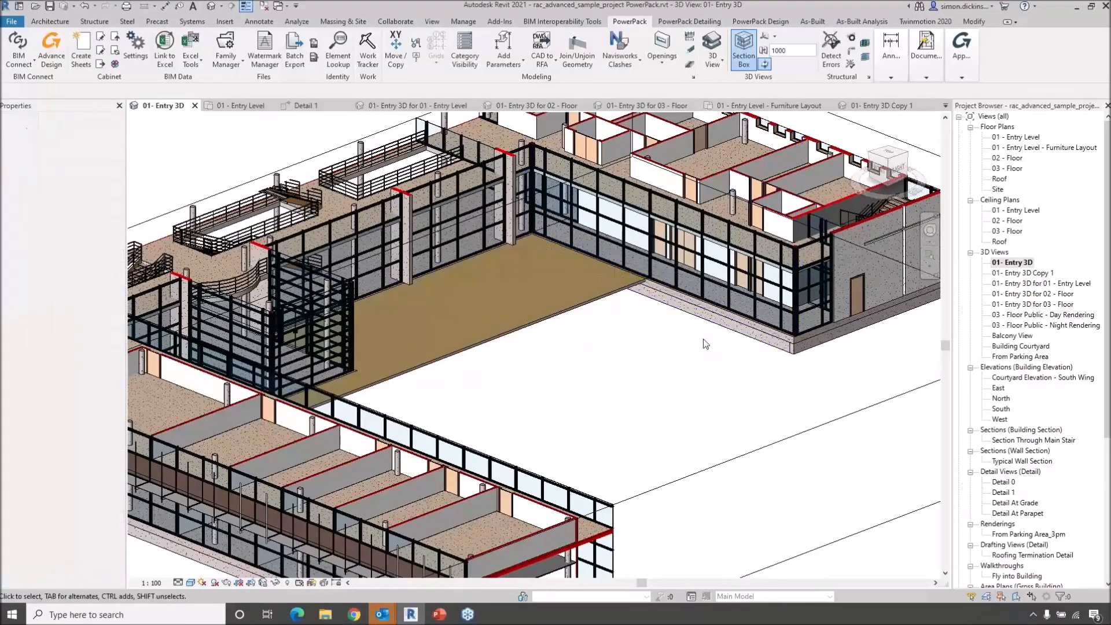
middle_click_drag(645, 397, 677, 278)
scroll(664, 464, "up", 5)
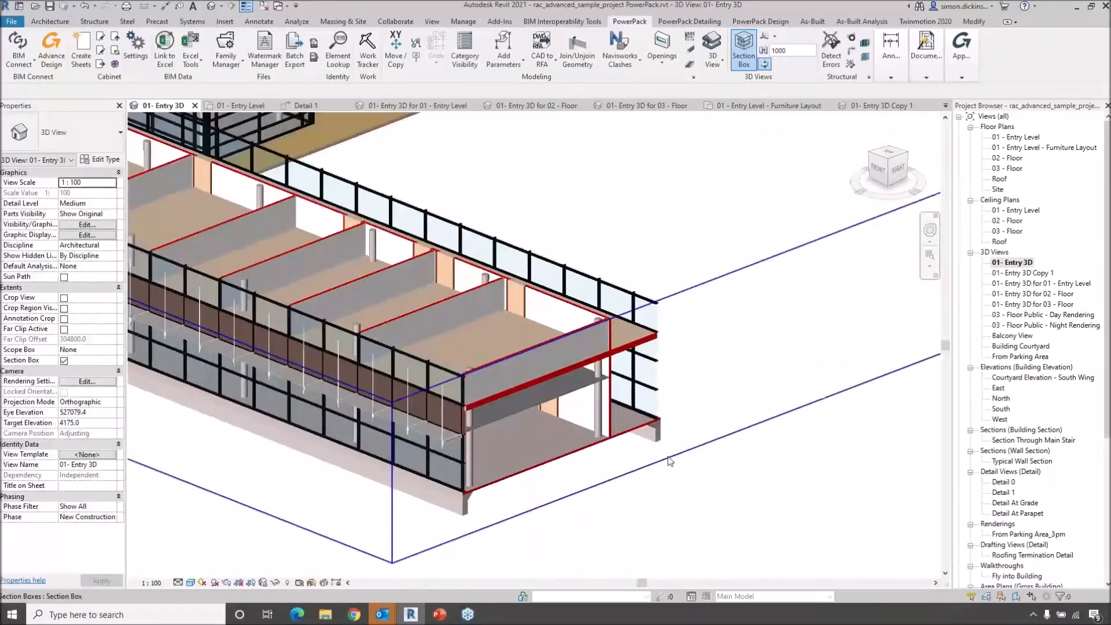
left_click(641, 418)
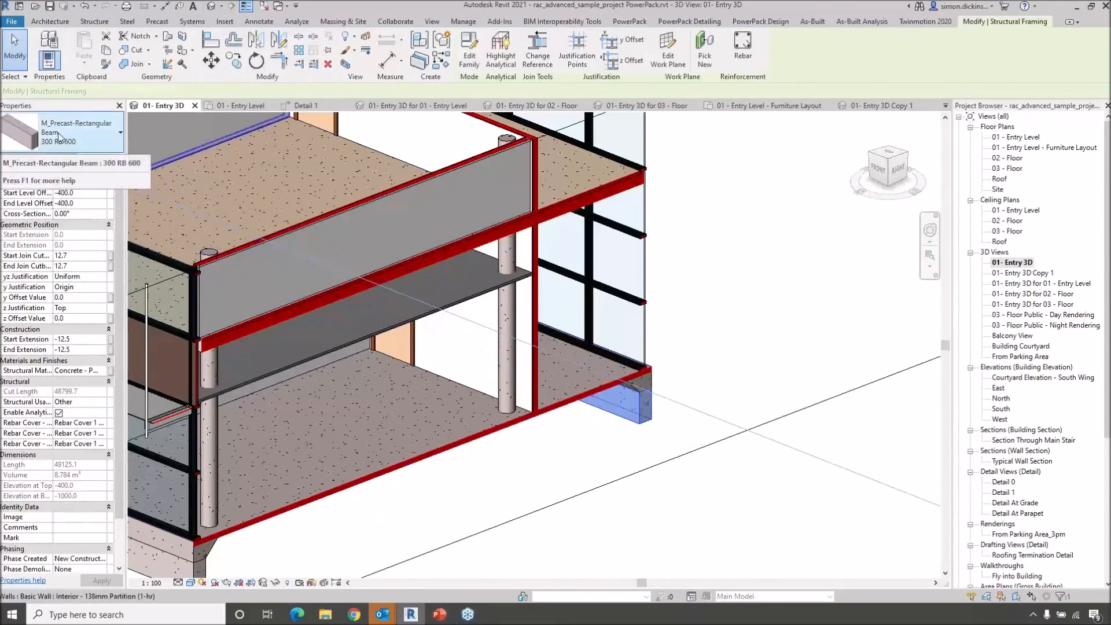
left_click(651, 382)
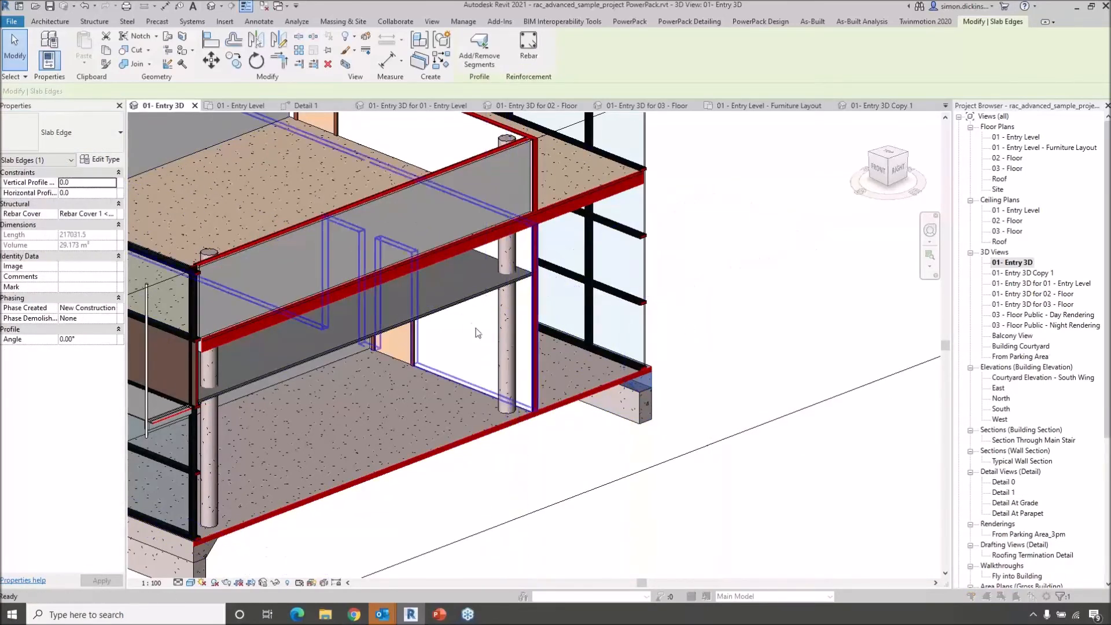
Step: Review the structural and wall cut overrides in the view's Visibility/Graphic Overrides and deselect the slab edge
key("v")
key("g")
left_click_drag(736, 137, 743, 318)
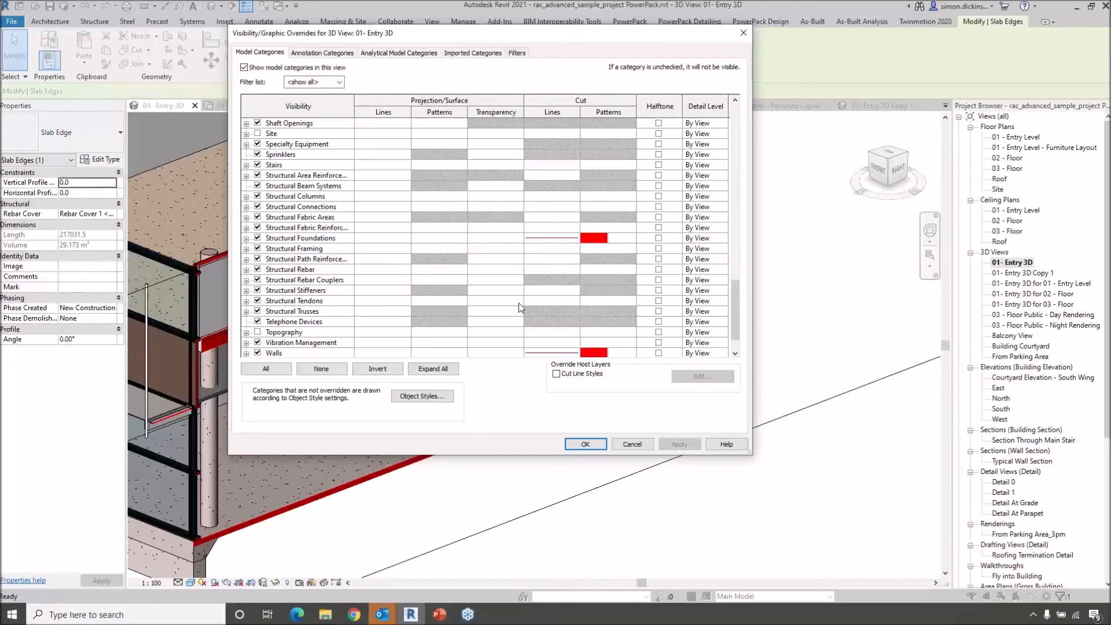
left_click(744, 33)
key("Escape")
Step: Examine the model categories and the discipline filter options in the 3D view's Visibility/Graphic Overrides
middle_click_drag(722, 374, 785, 323)
scroll(717, 394, "down", 5)
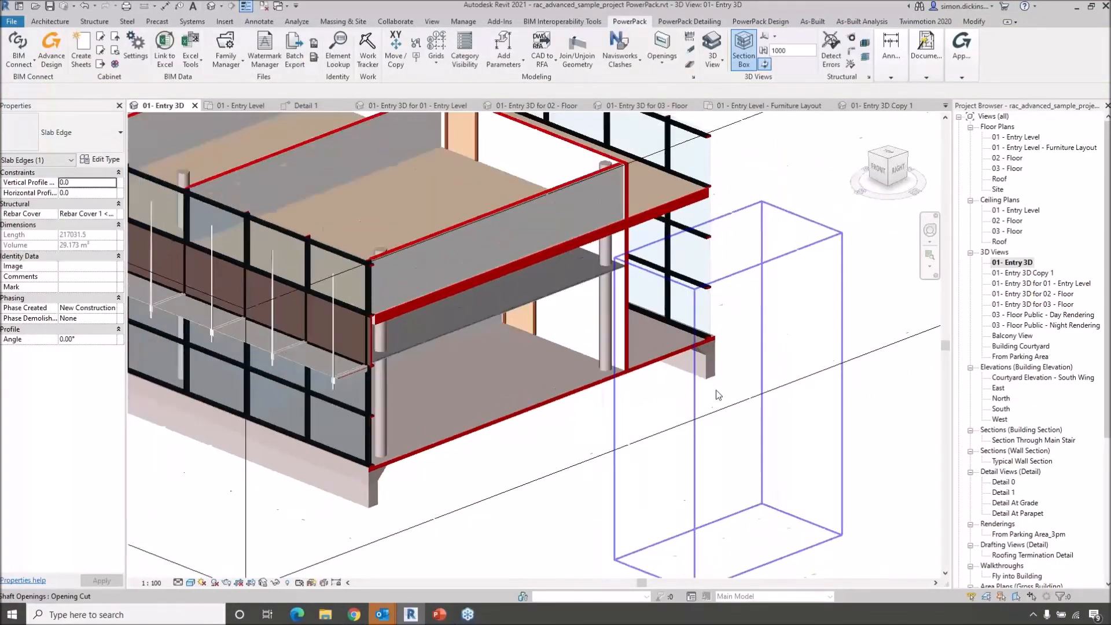
scroll(697, 437, "down", 3)
middle_click_drag(753, 460, 761, 516)
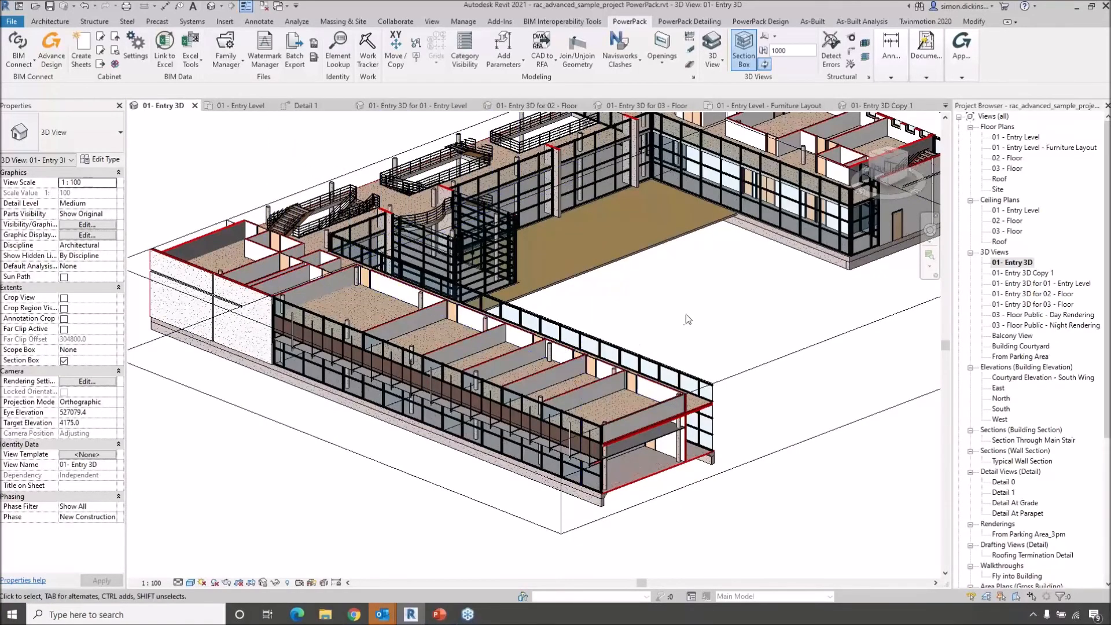
scroll(650, 378, "down", 2)
middle_click_drag(787, 461, 779, 452)
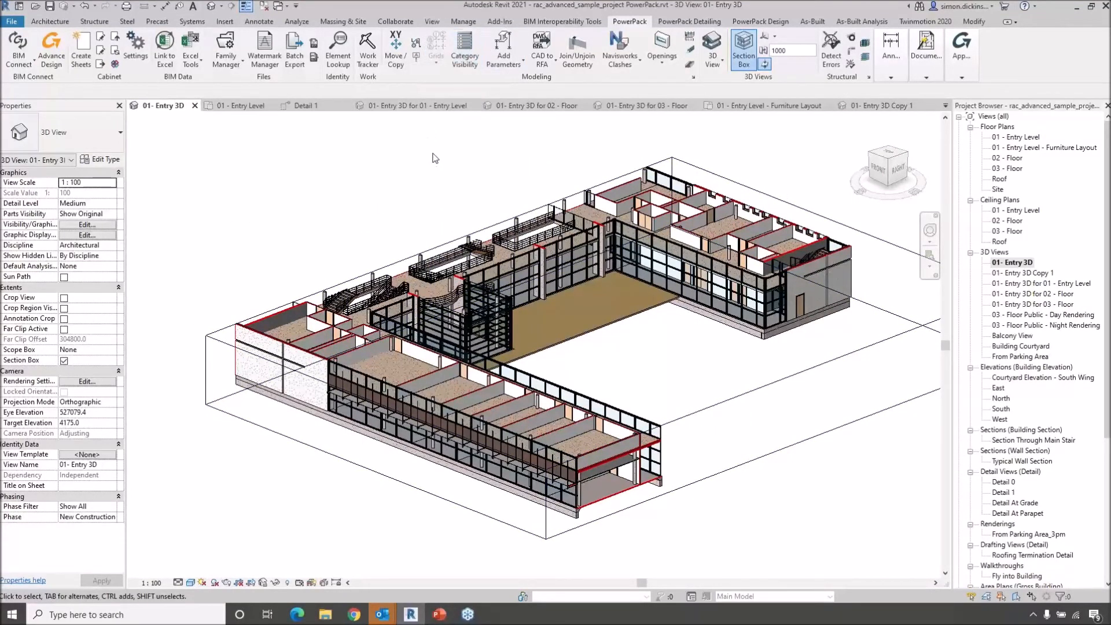
key("v")
key("g")
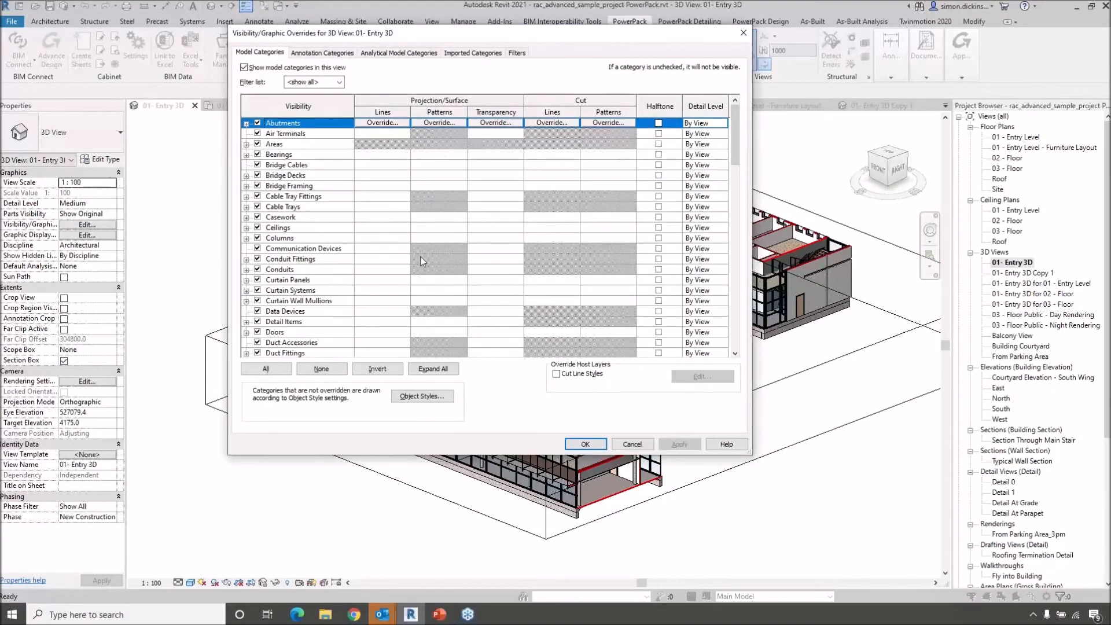
left_click_drag(732, 142, 723, 103)
left_click(339, 81)
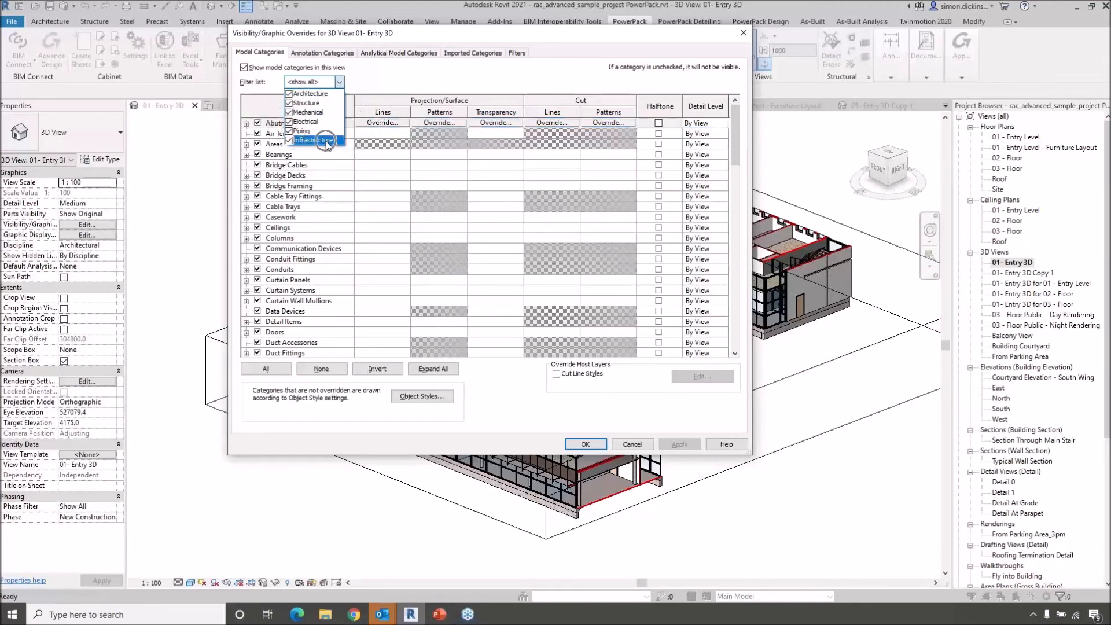
left_click(370, 75)
left_click(632, 444)
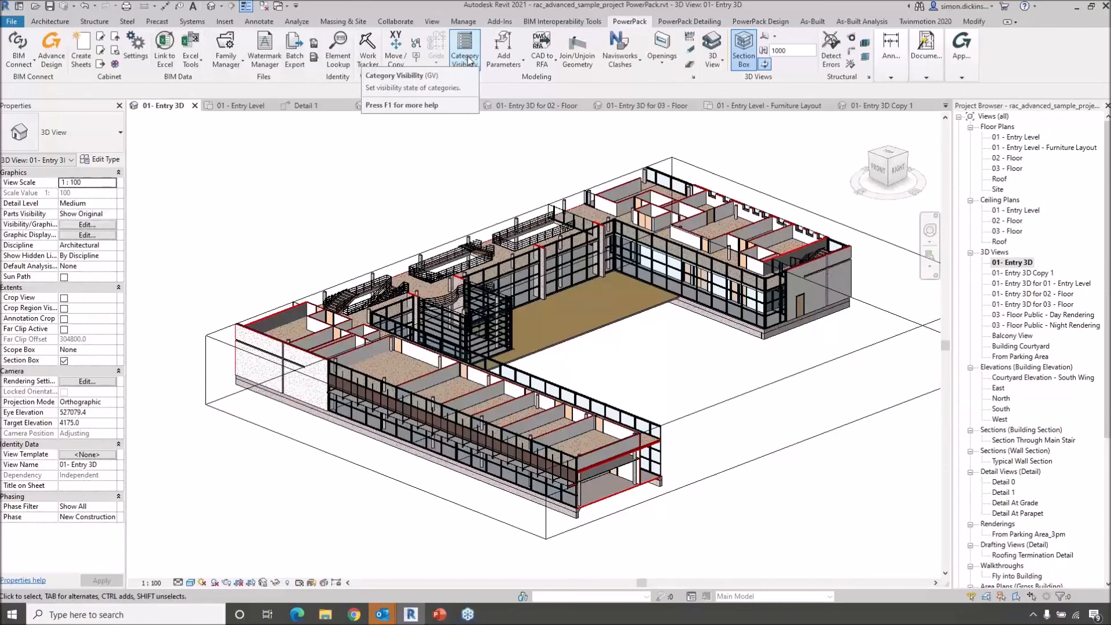
Step: Review the model, annotation and analytical categories of the current view in PowerPack's Category Visibility tool
left_click(467, 48)
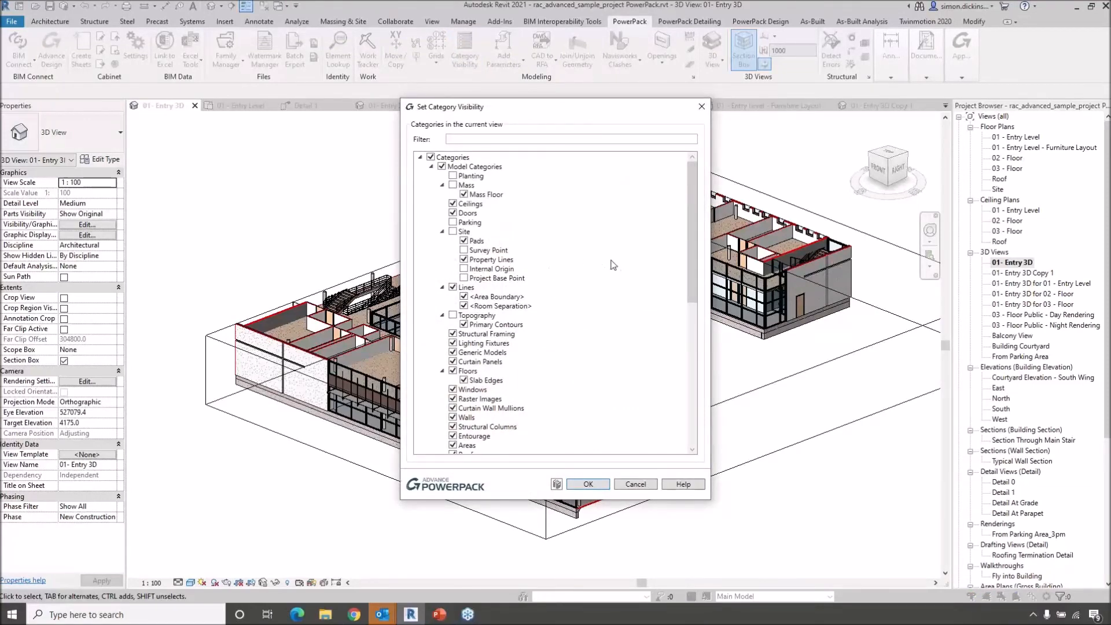
left_click_drag(698, 219, 703, 421)
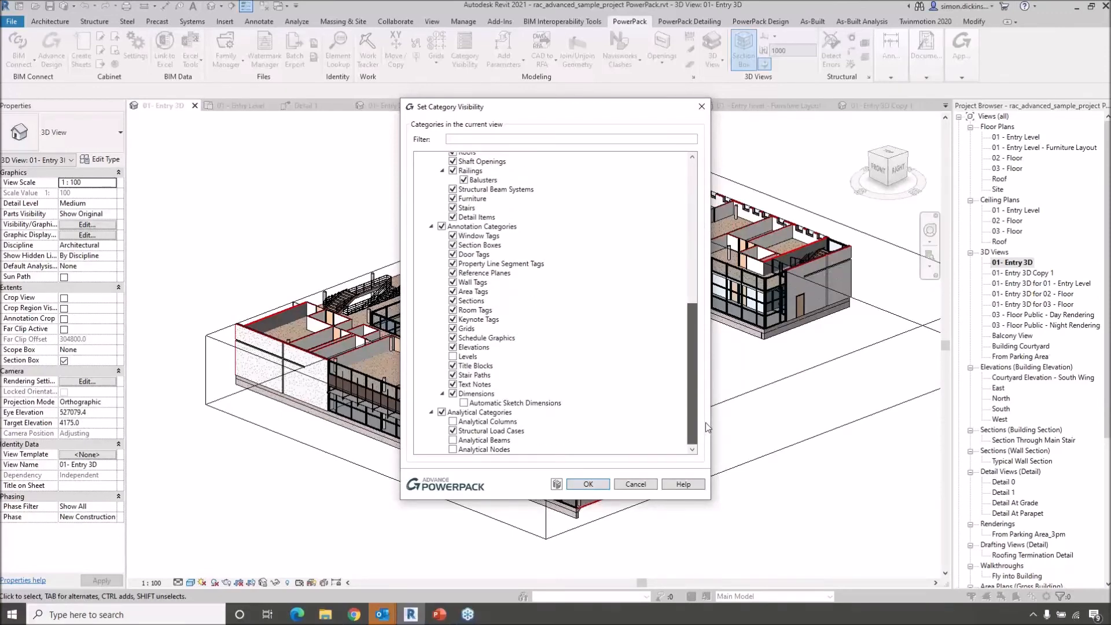
left_click_drag(706, 423, 684, 186)
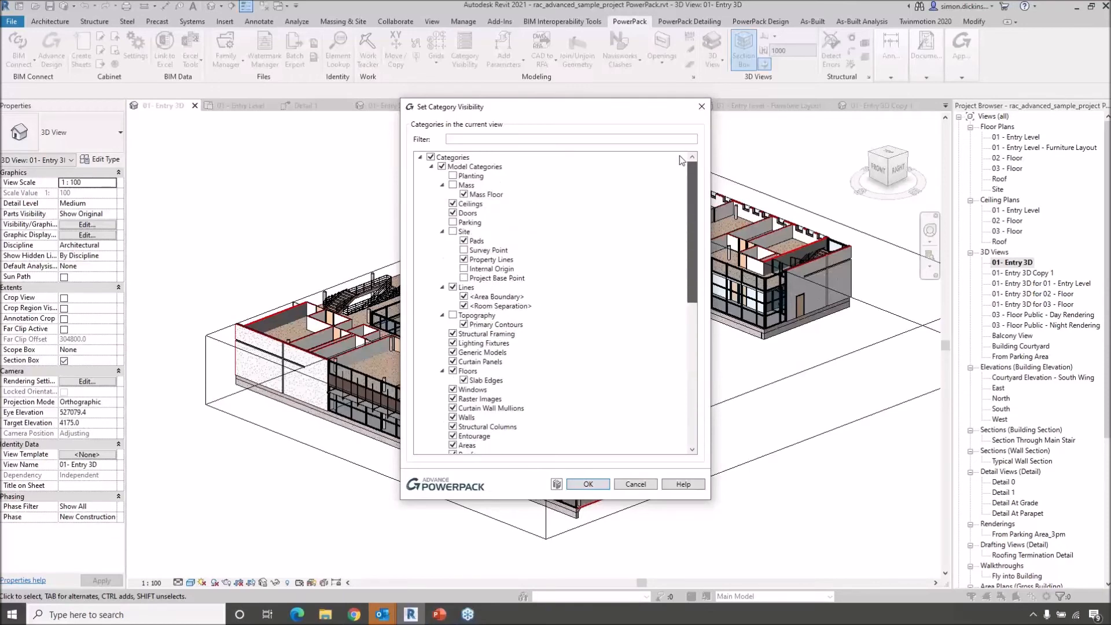
left_click_drag(682, 160, 695, 382)
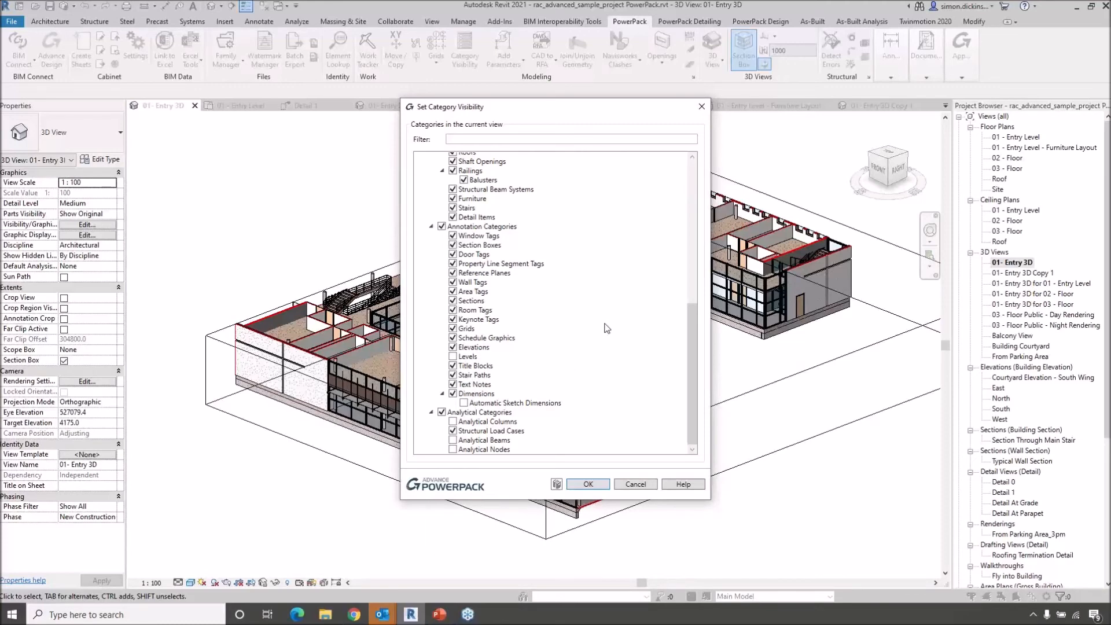
left_click(640, 484)
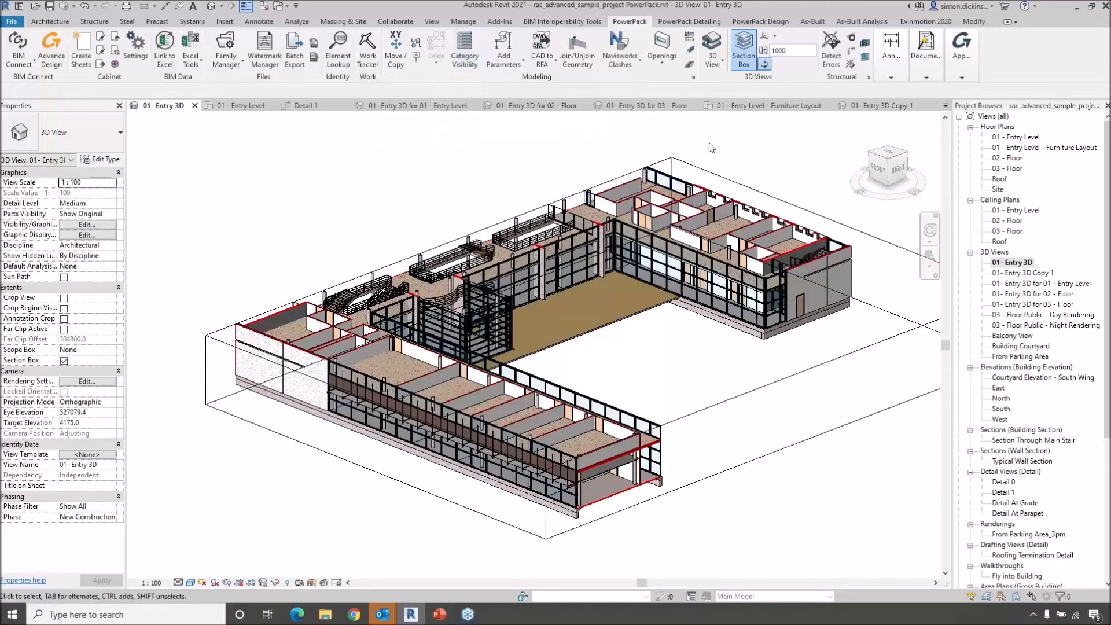
Step: Open the keyboard shortcut customization from Revit's User Interface options
left_click(710, 62)
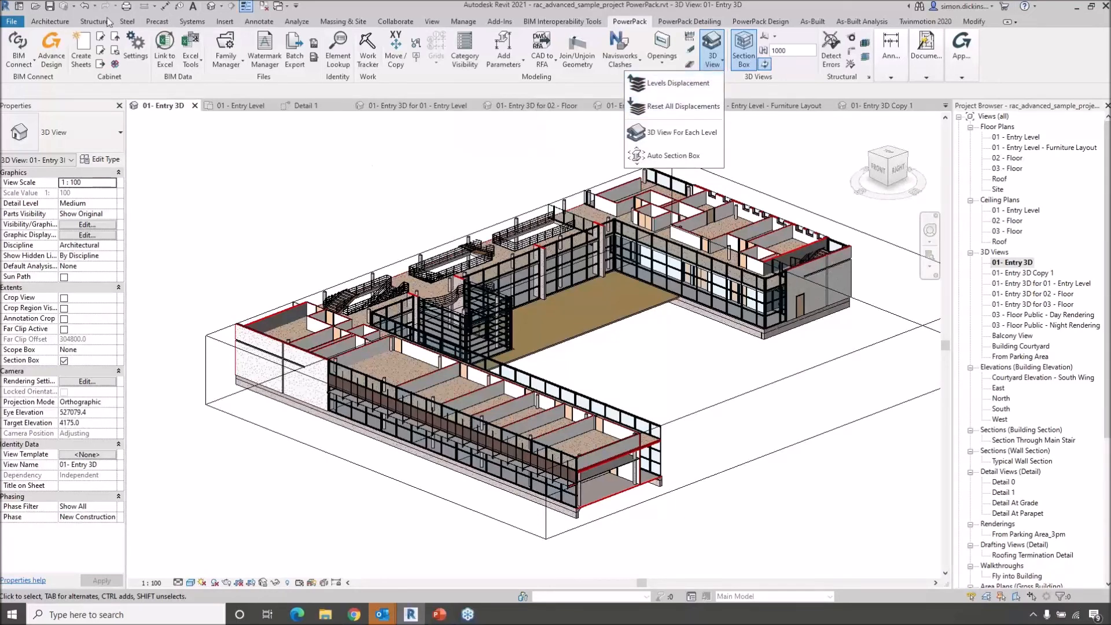
left_click(12, 23)
left_click(11, 23)
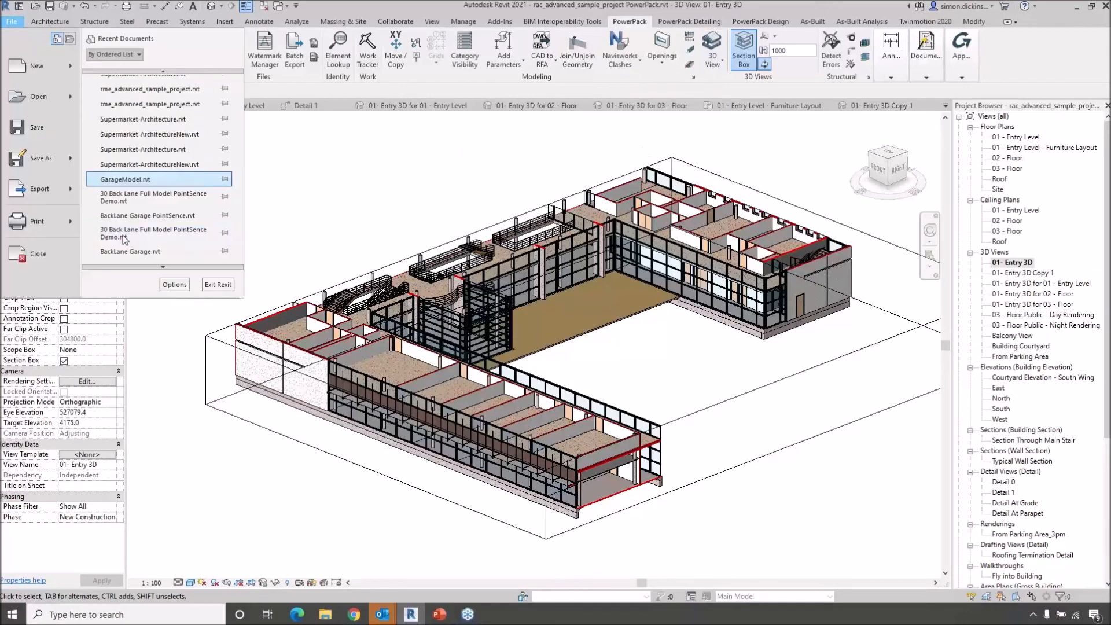
left_click(171, 282)
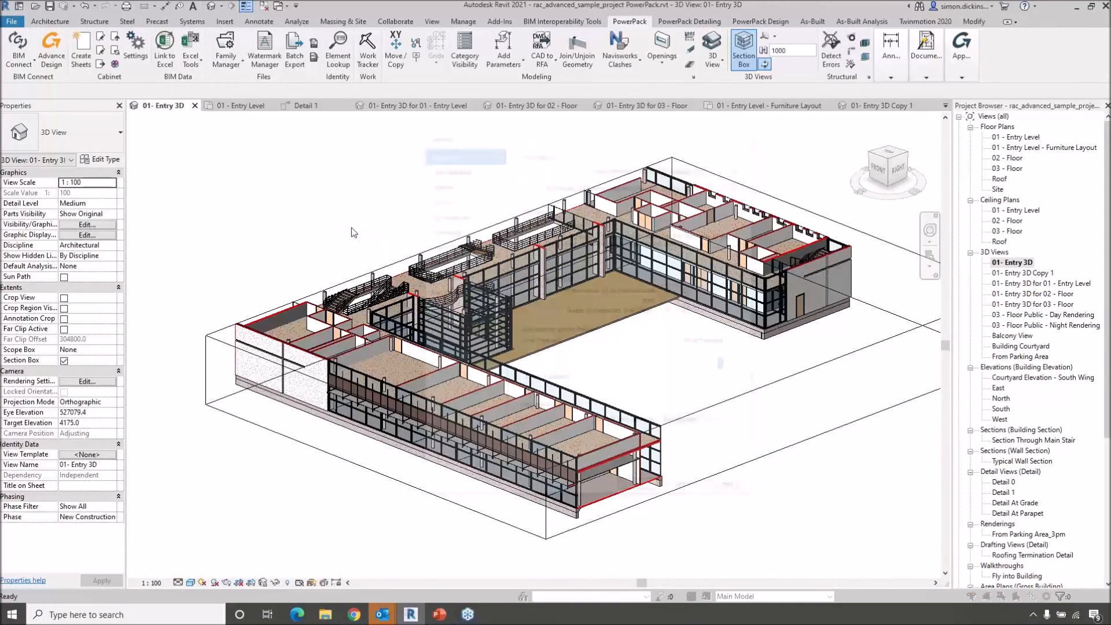
left_click(456, 167)
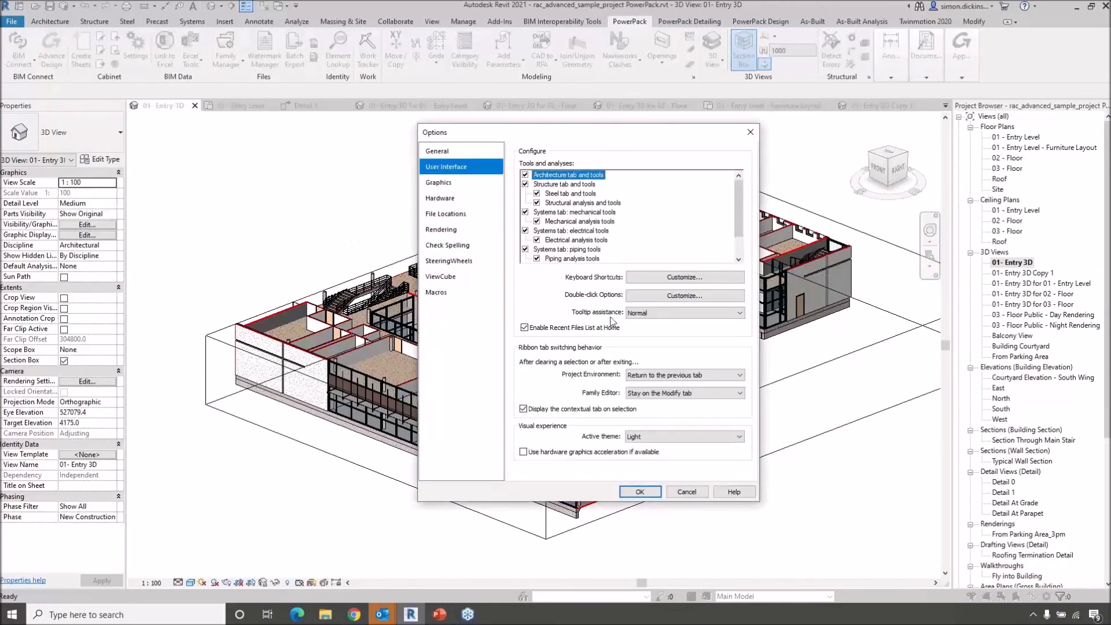
left_click(670, 278)
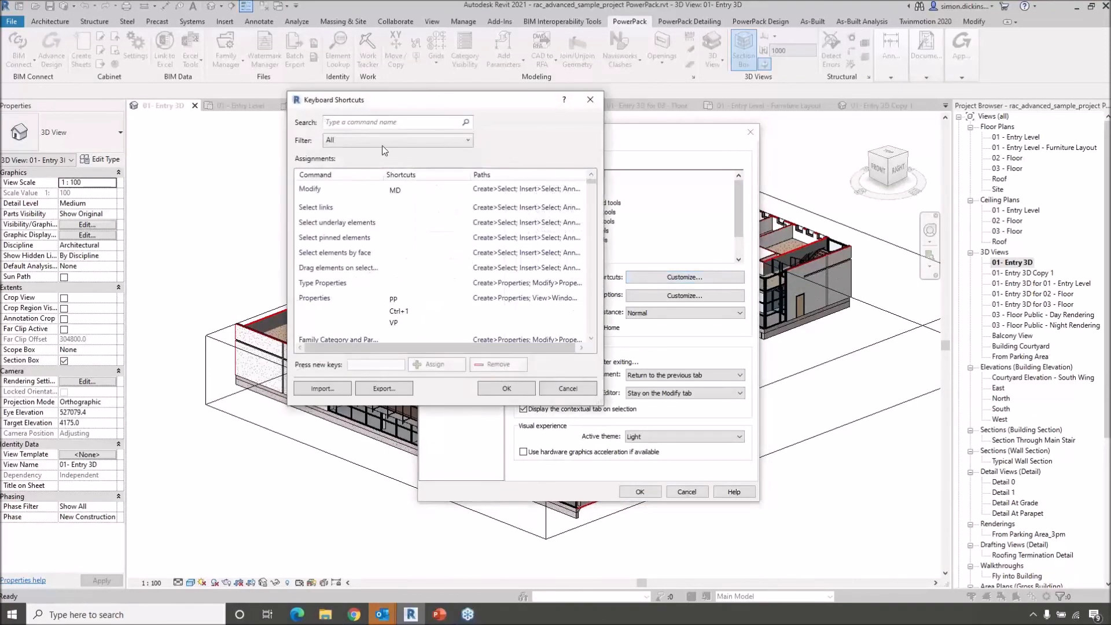
left_click_drag(428, 109, 469, 114)
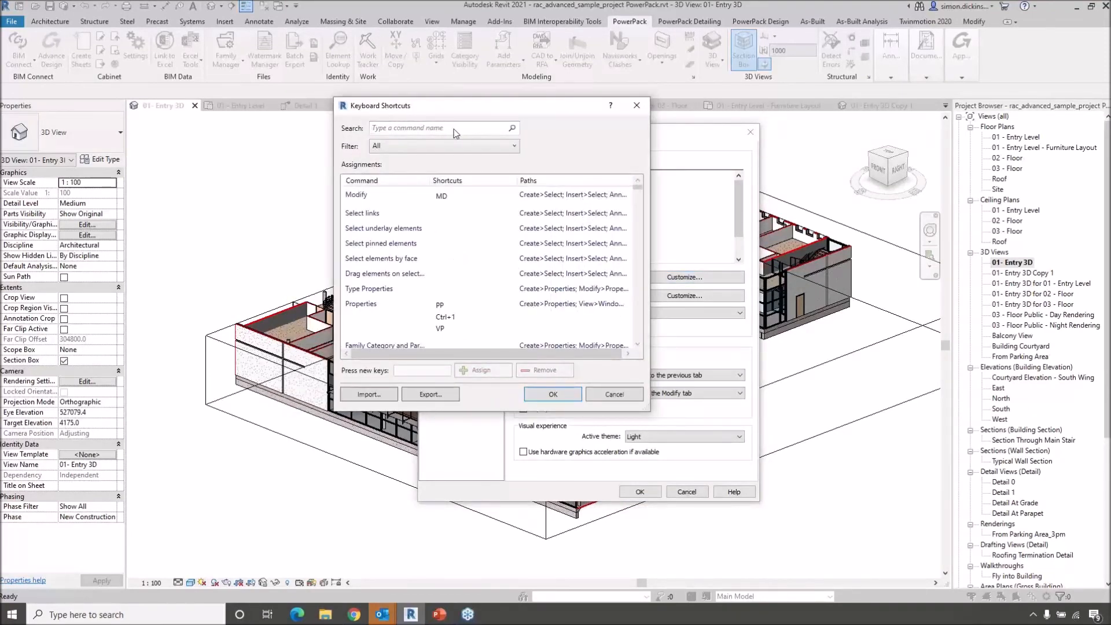
type("level")
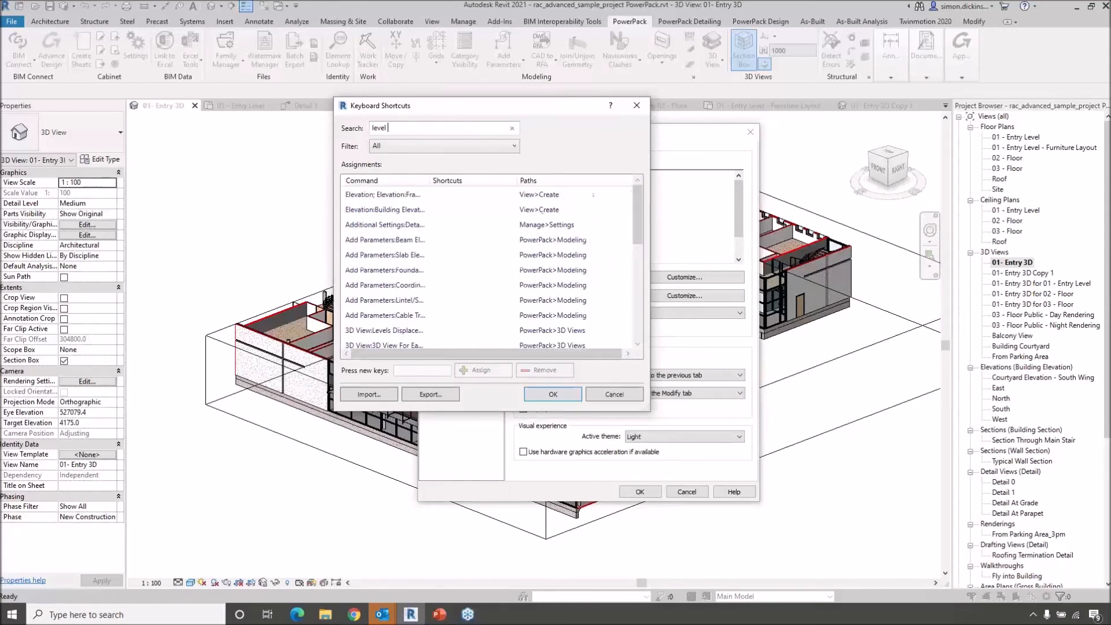
type(" di")
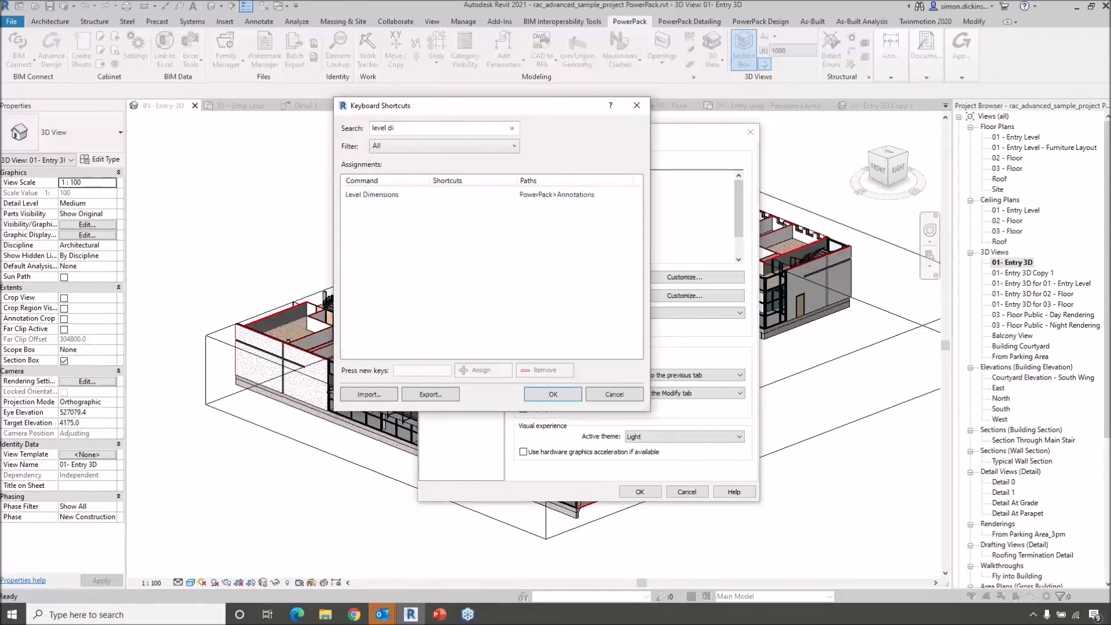
key("BackSpace")
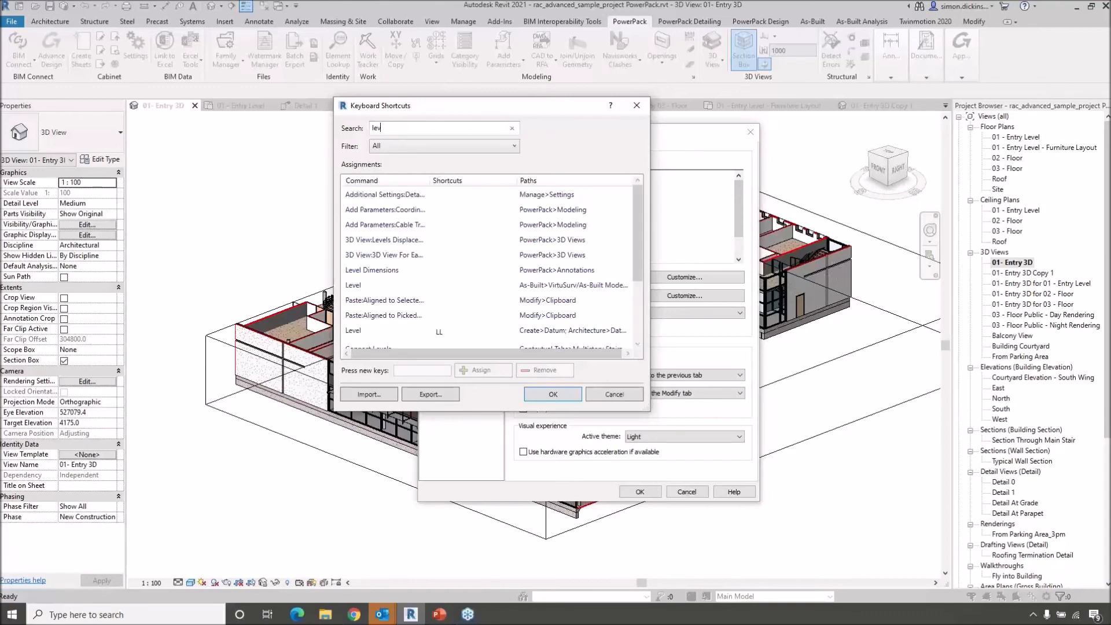
key("BackSpace")
key("BackSpace")
key("BackSpace")
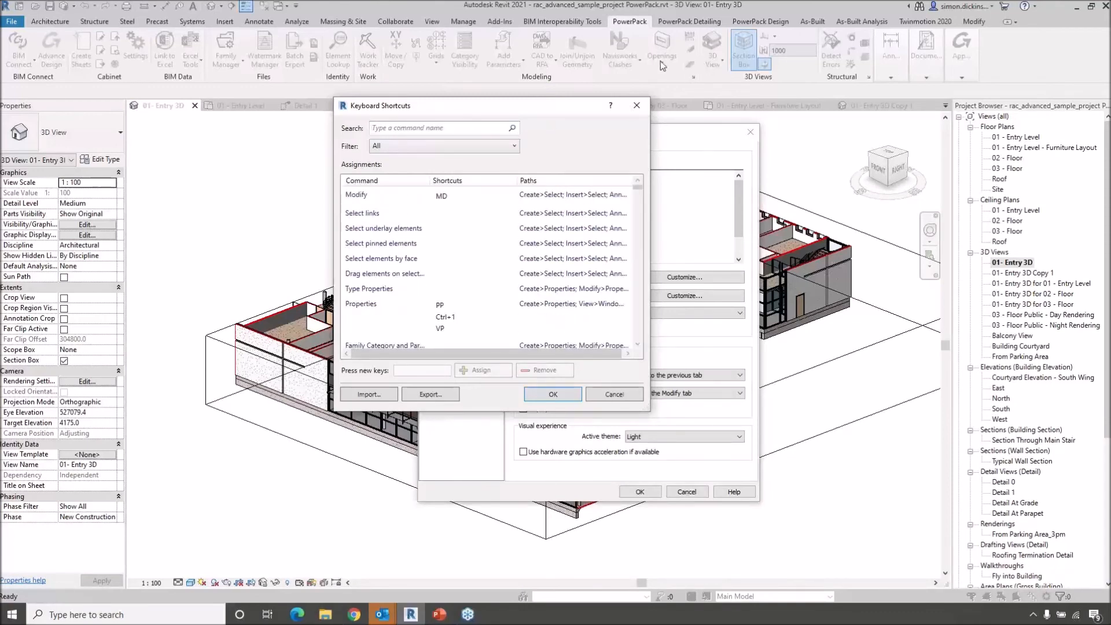
Step: Search the shortcut commands for "3d", assign LD to PowerPack's Levels Displacement command, accept the duplicate, and save the options
type("3d")
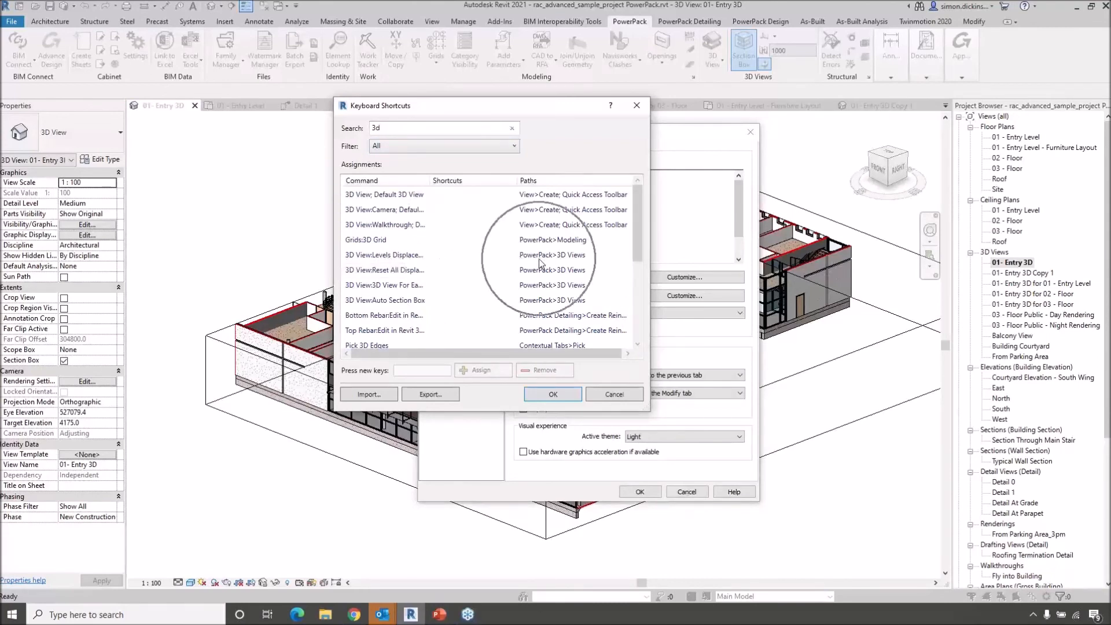
left_click(399, 256)
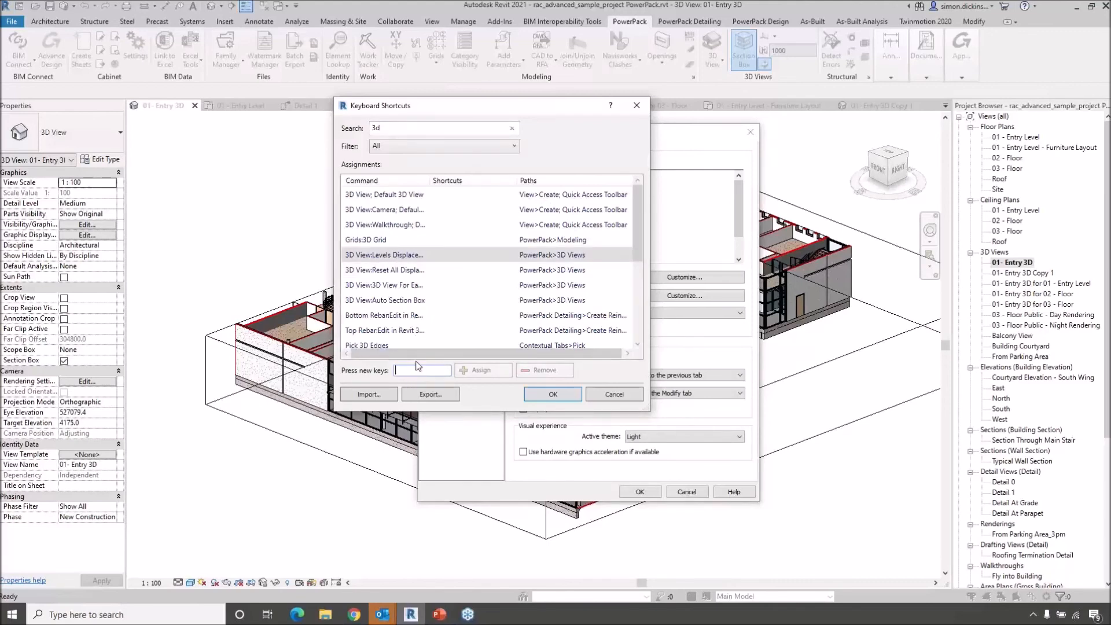
key("shift+l")
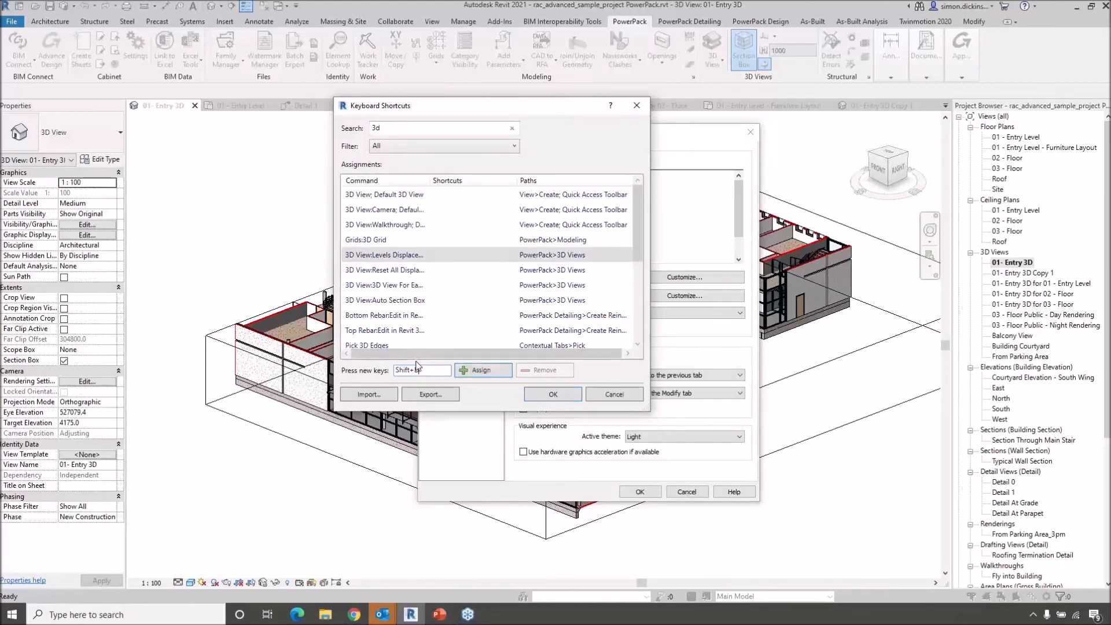
key("BackSpace")
type("L")
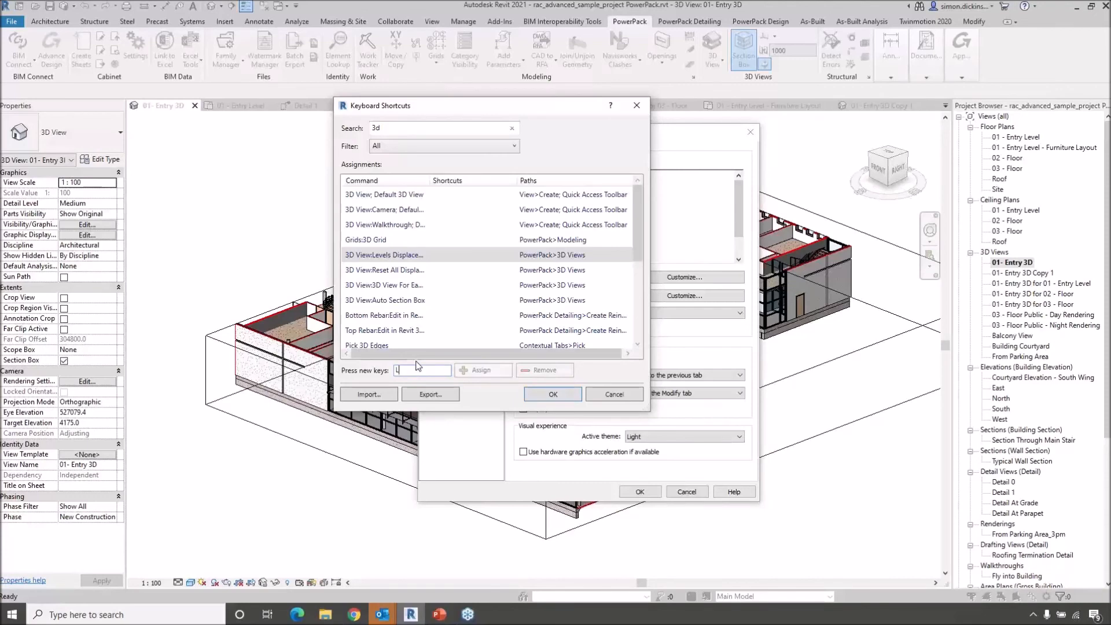
type("D")
left_click(479, 369)
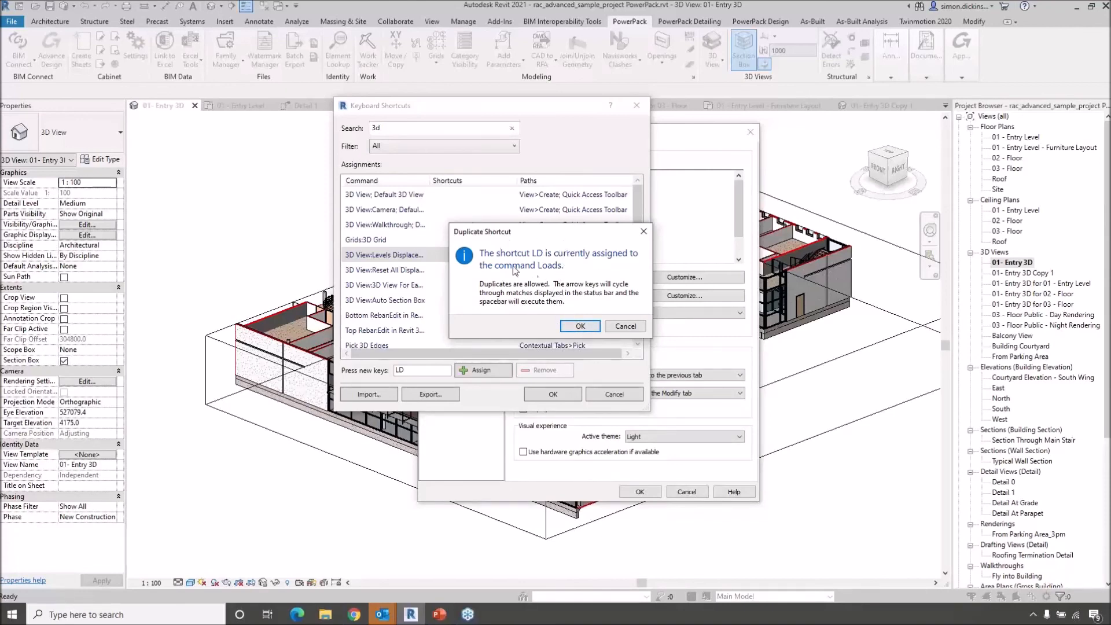
left_click(580, 325)
left_click(553, 394)
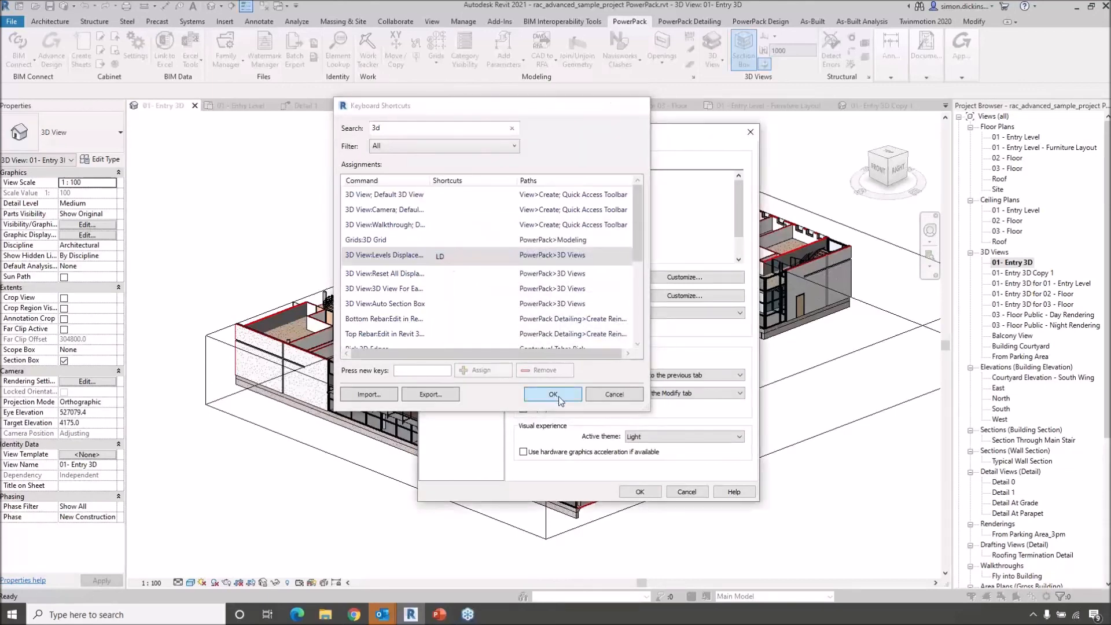
left_click(640, 491)
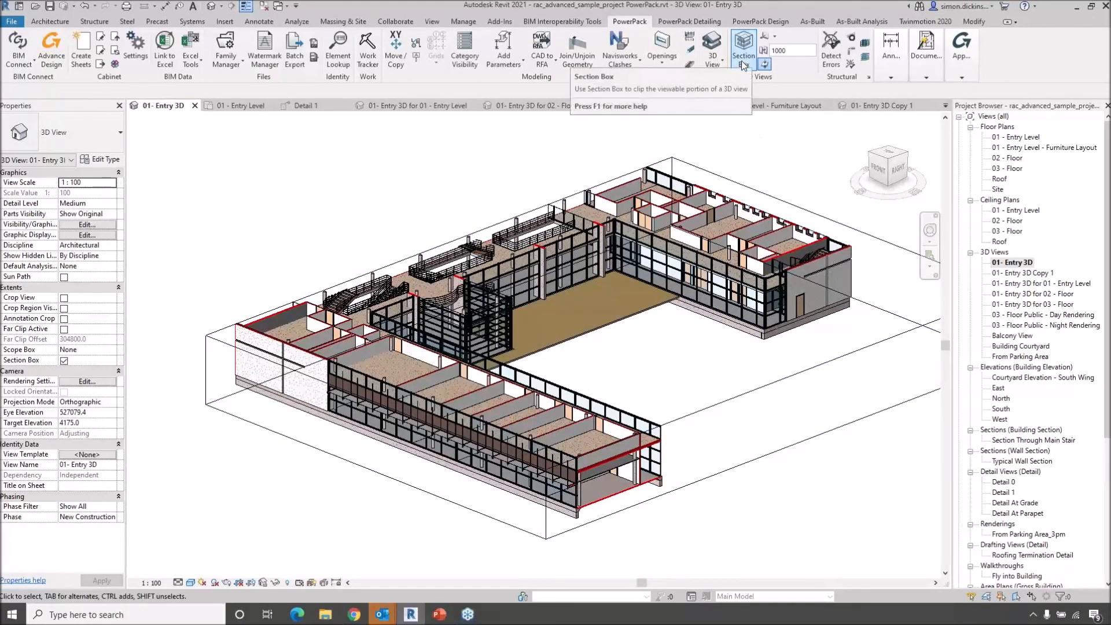
Step: Switch to the running PowerPoint slide show and advance from the "Demo" slide to the closing "Thanks for watching!" slide
left_click(716, 66)
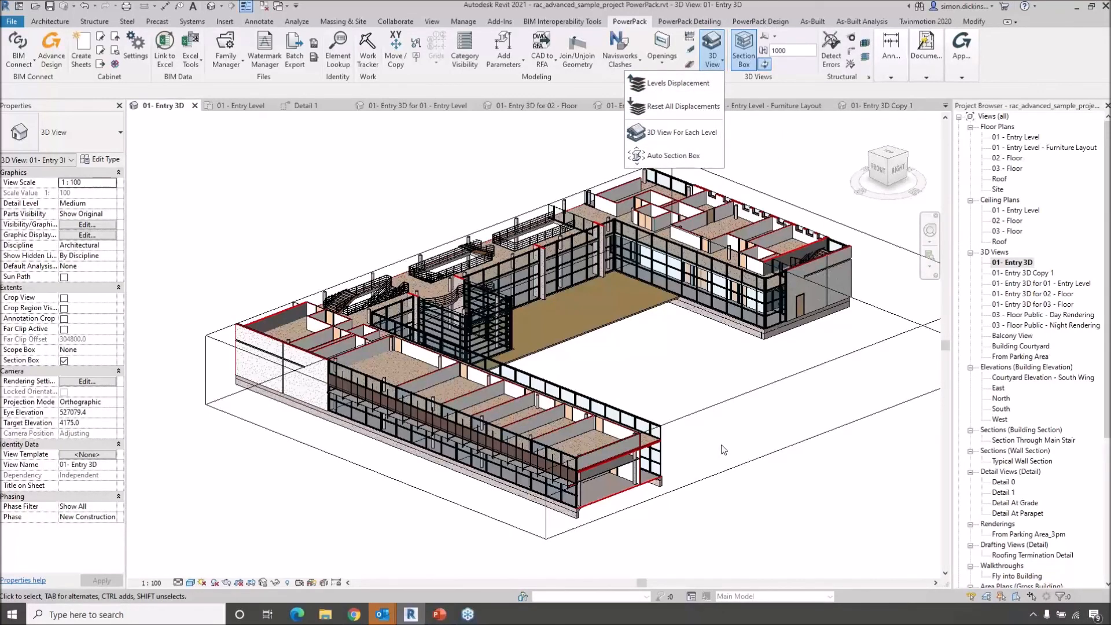
left_click(440, 614)
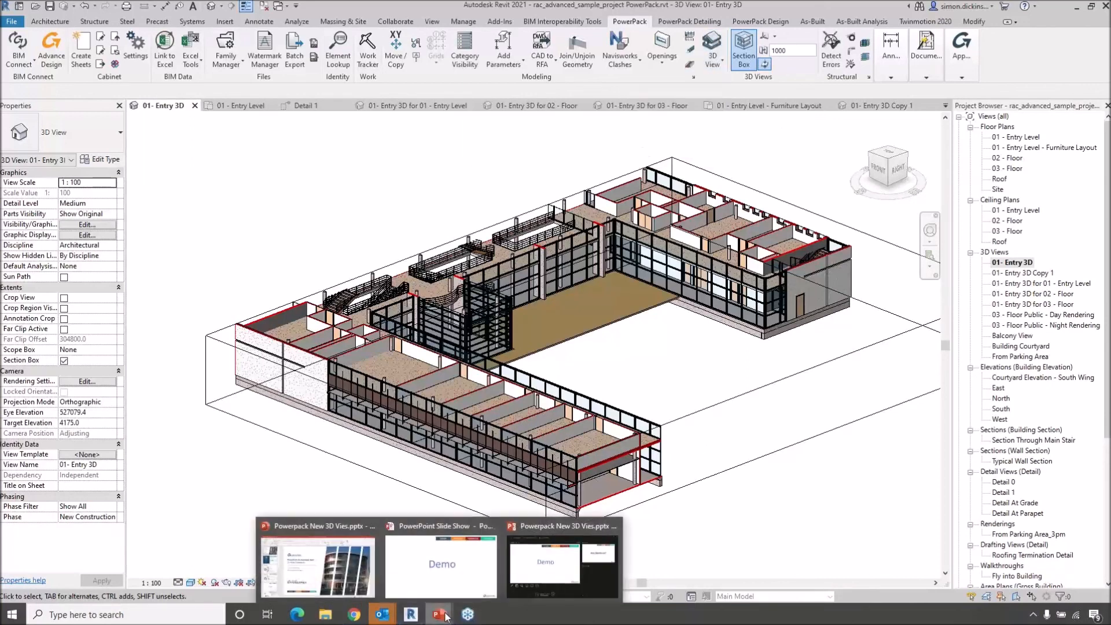
left_click(464, 576)
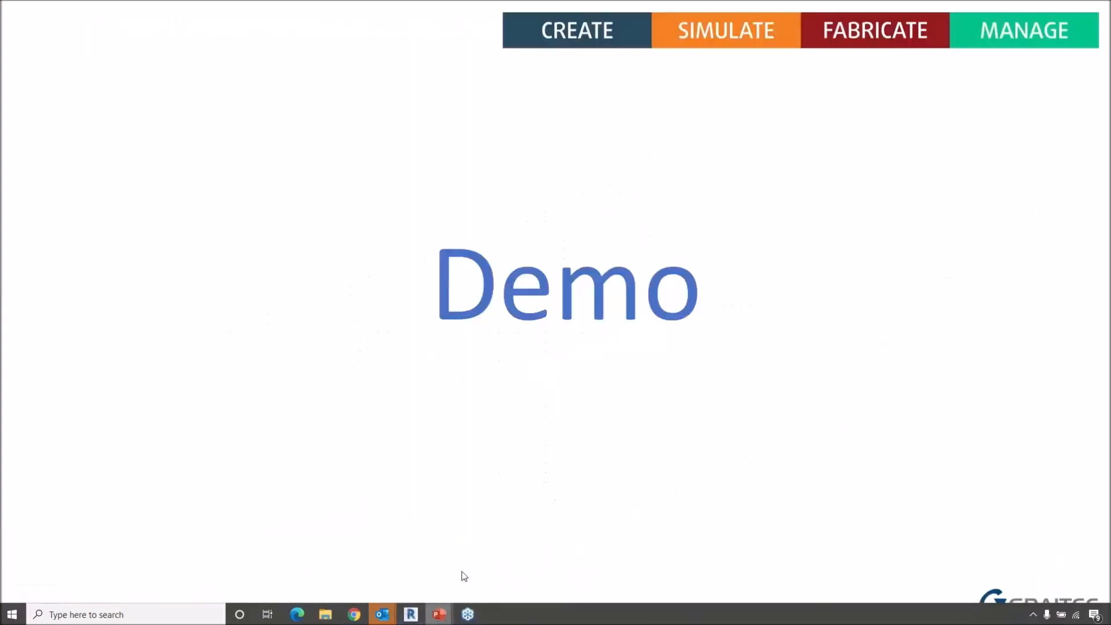
left_click(553, 502)
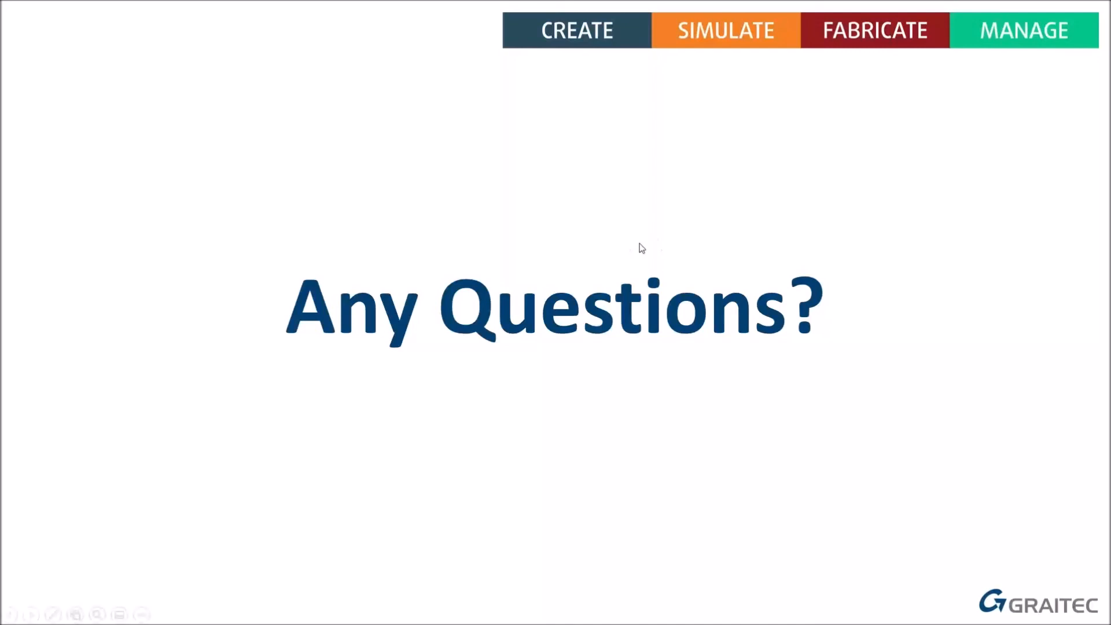
key("Right")
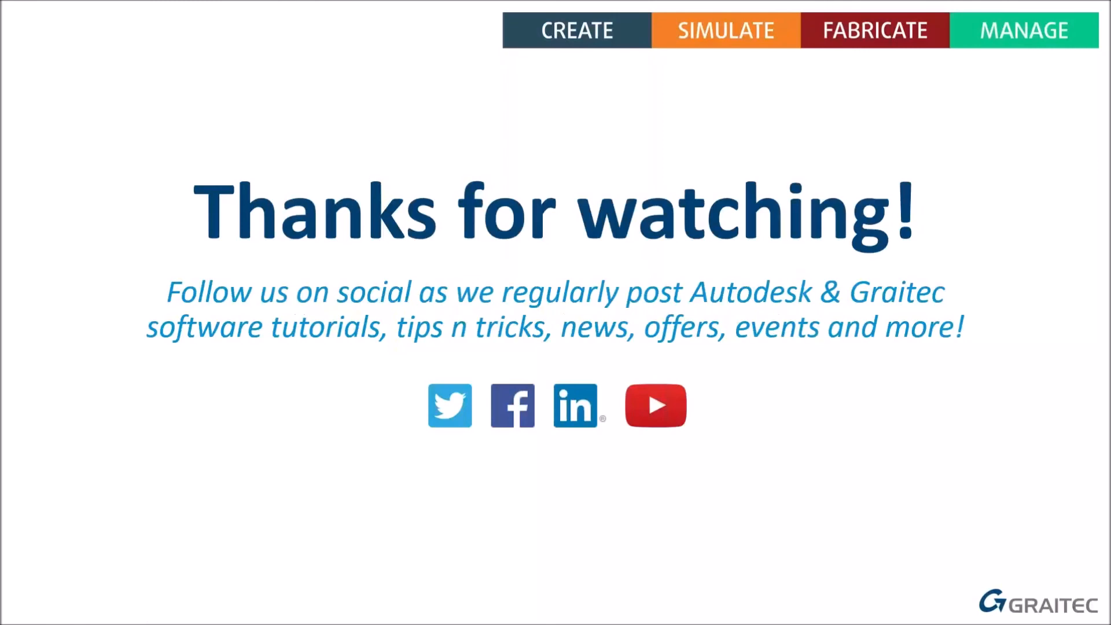